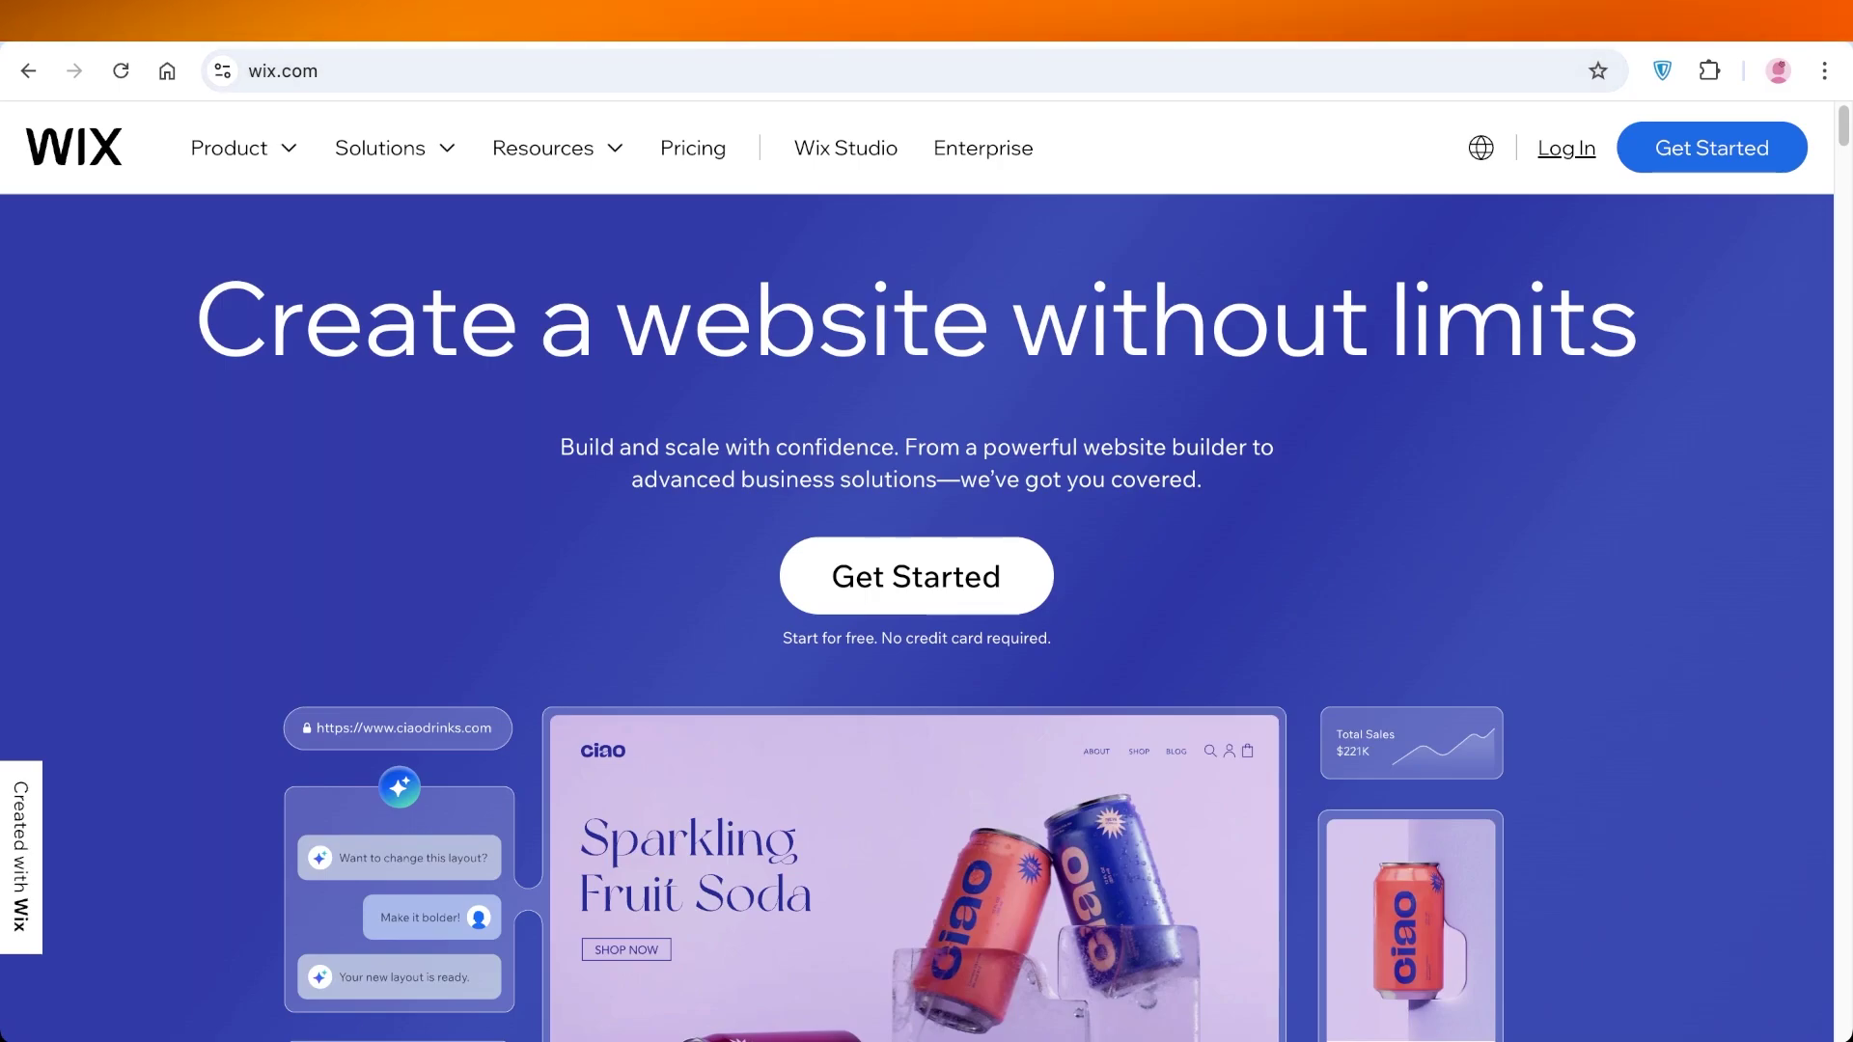
Scroll through the wix.com homepage and reload the page
scroll(927, 579, down, 2)
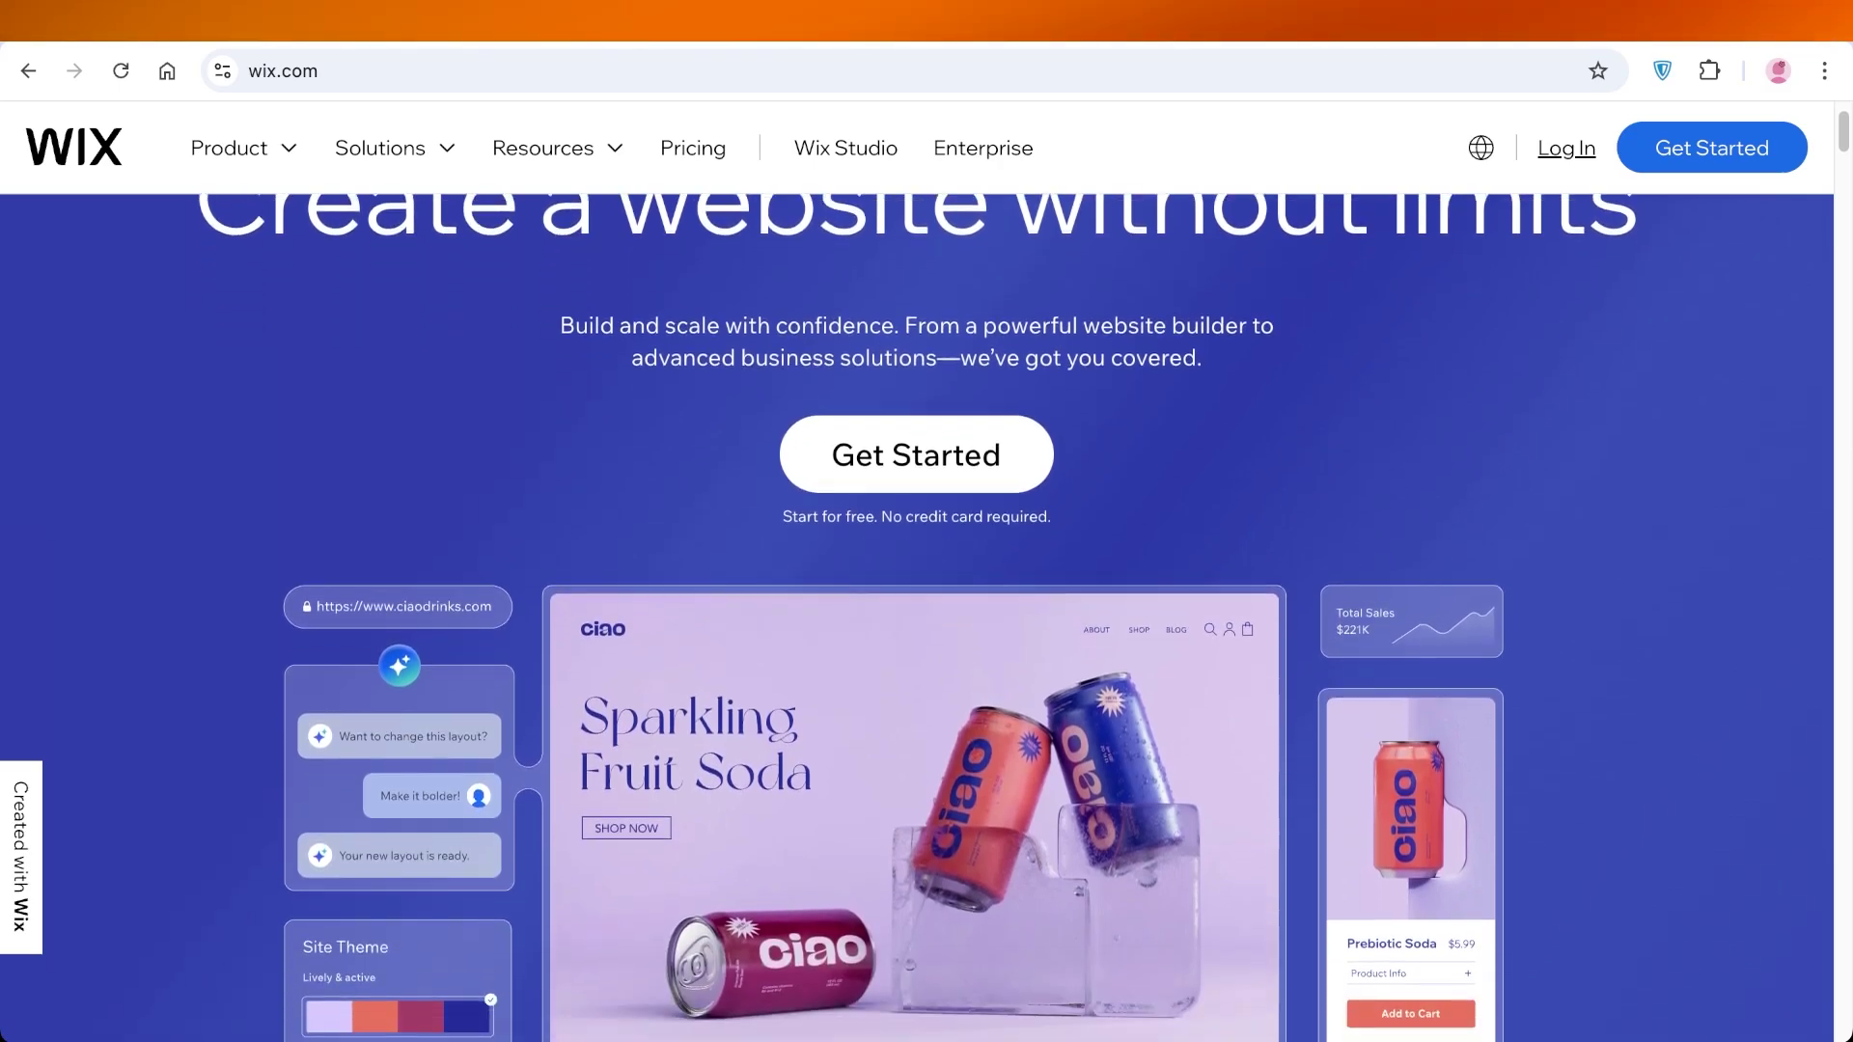
scroll(926, 579, up, 2)
key(ctrl+r)
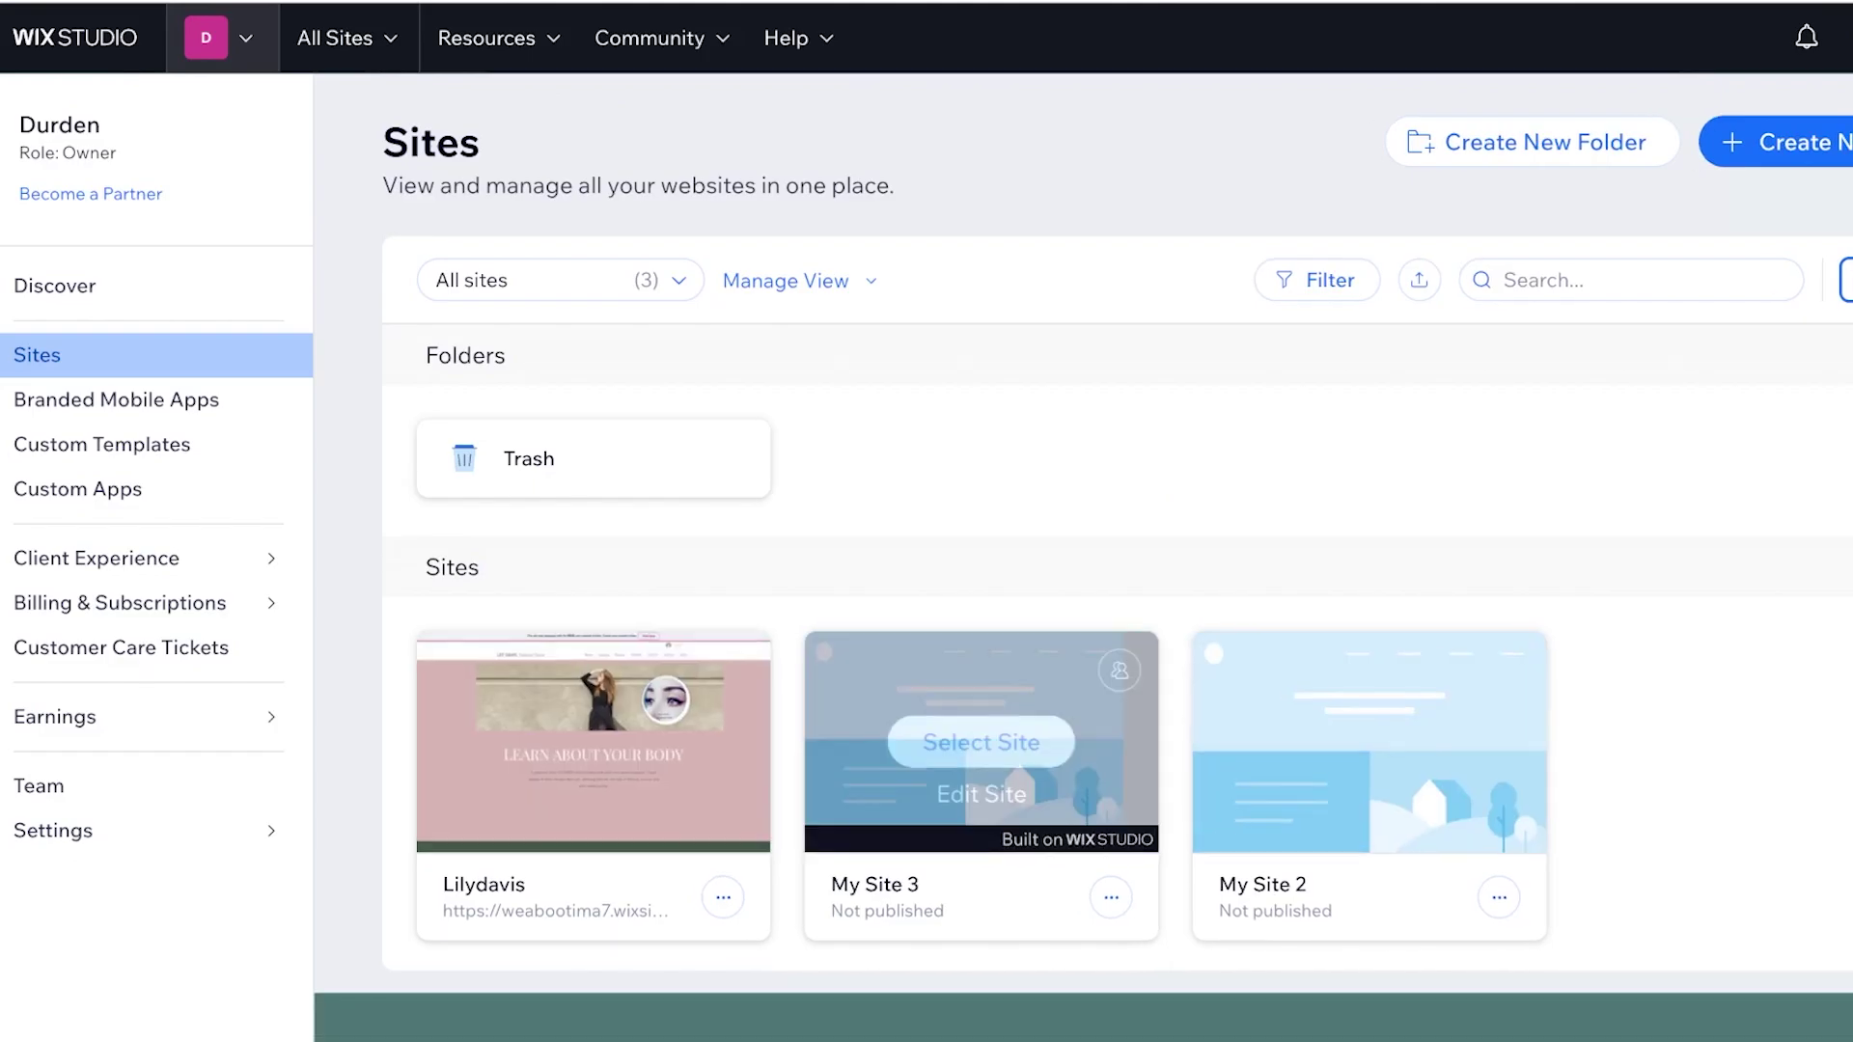
Move the first site in the Sites list to the trash
click(723, 897)
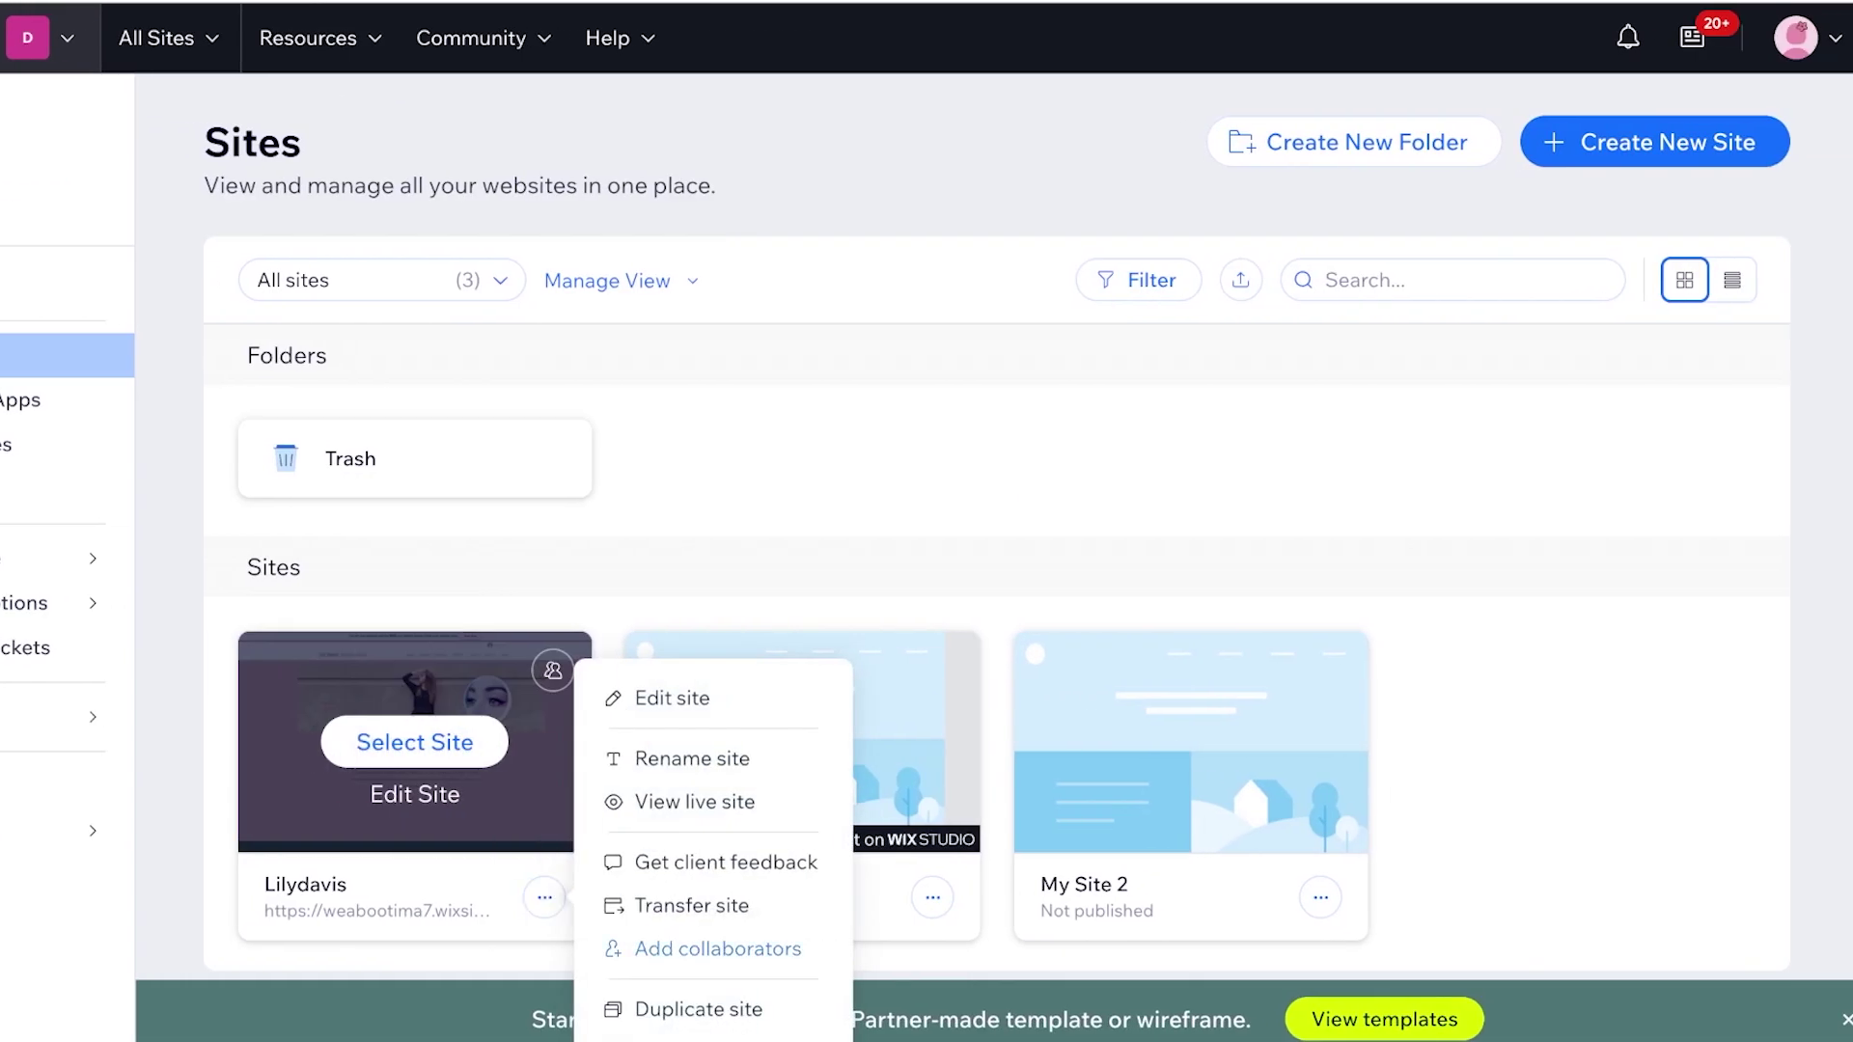
scroll(1014, 579, down, 1)
scroll(676, 675, down, 2)
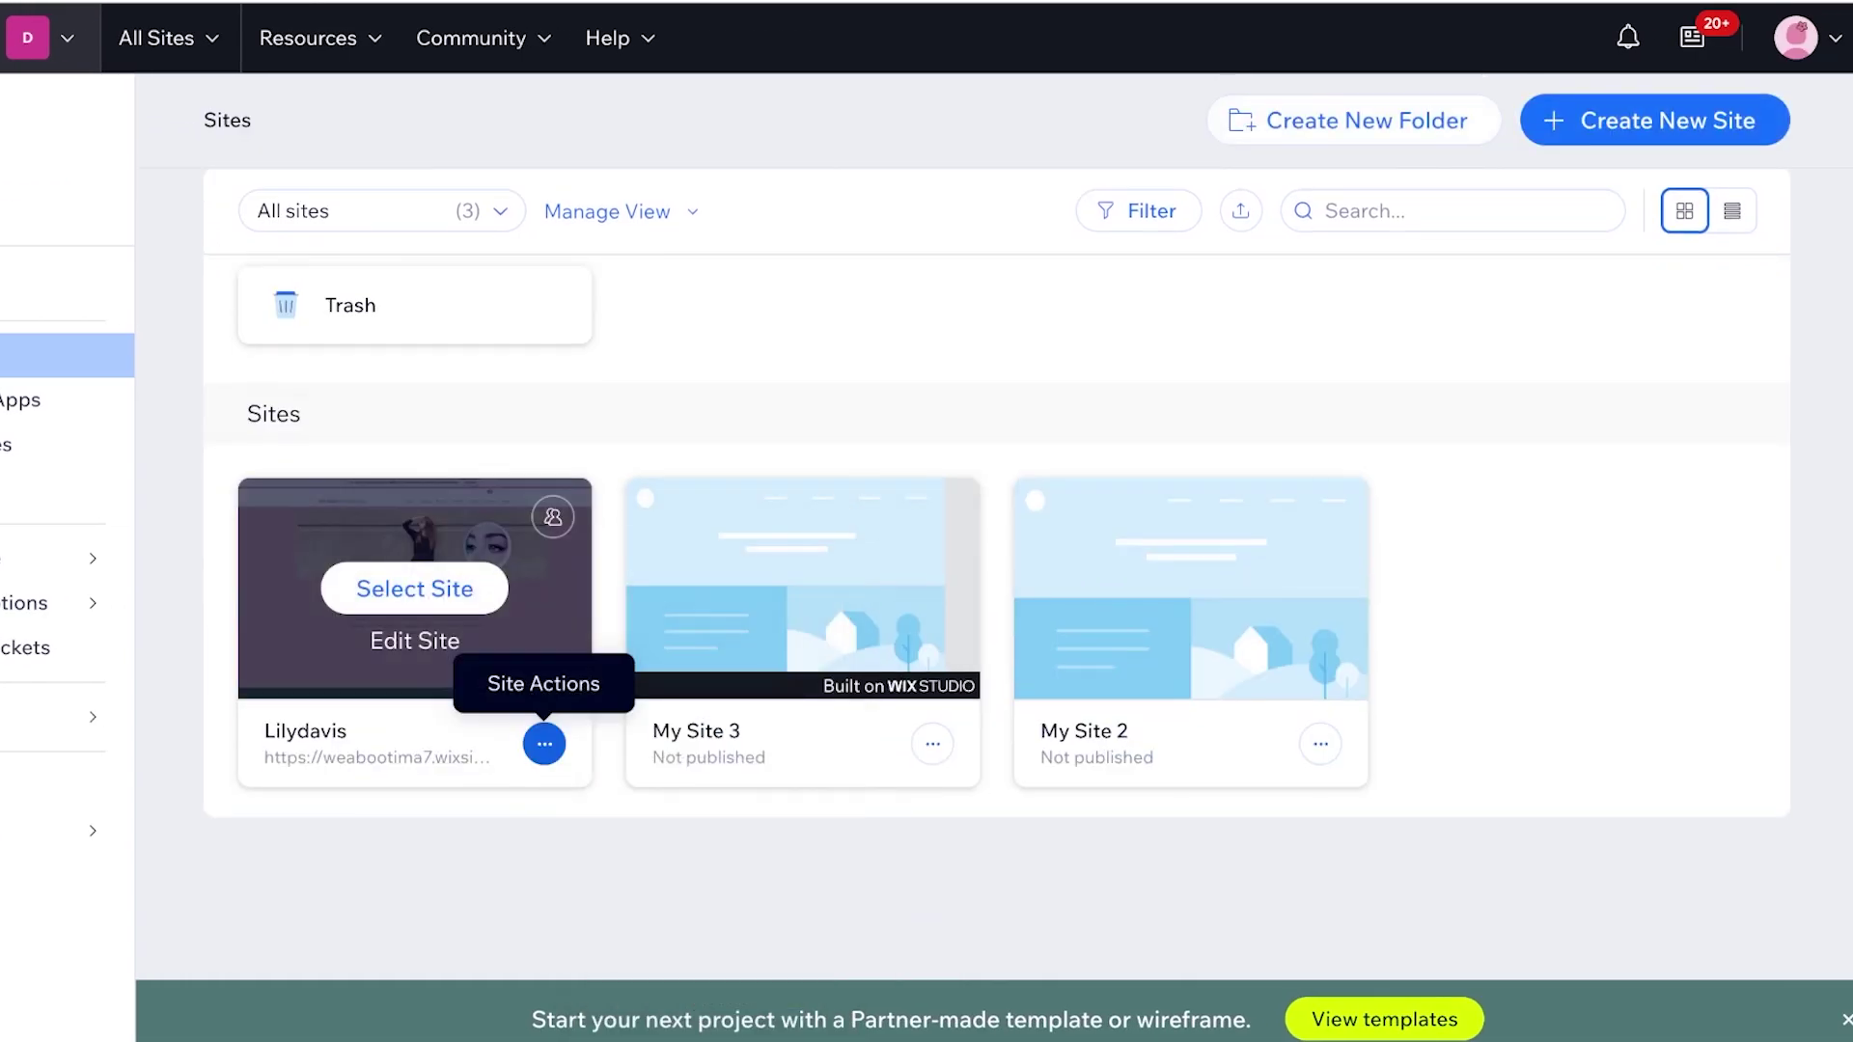
click(544, 745)
click(698, 943)
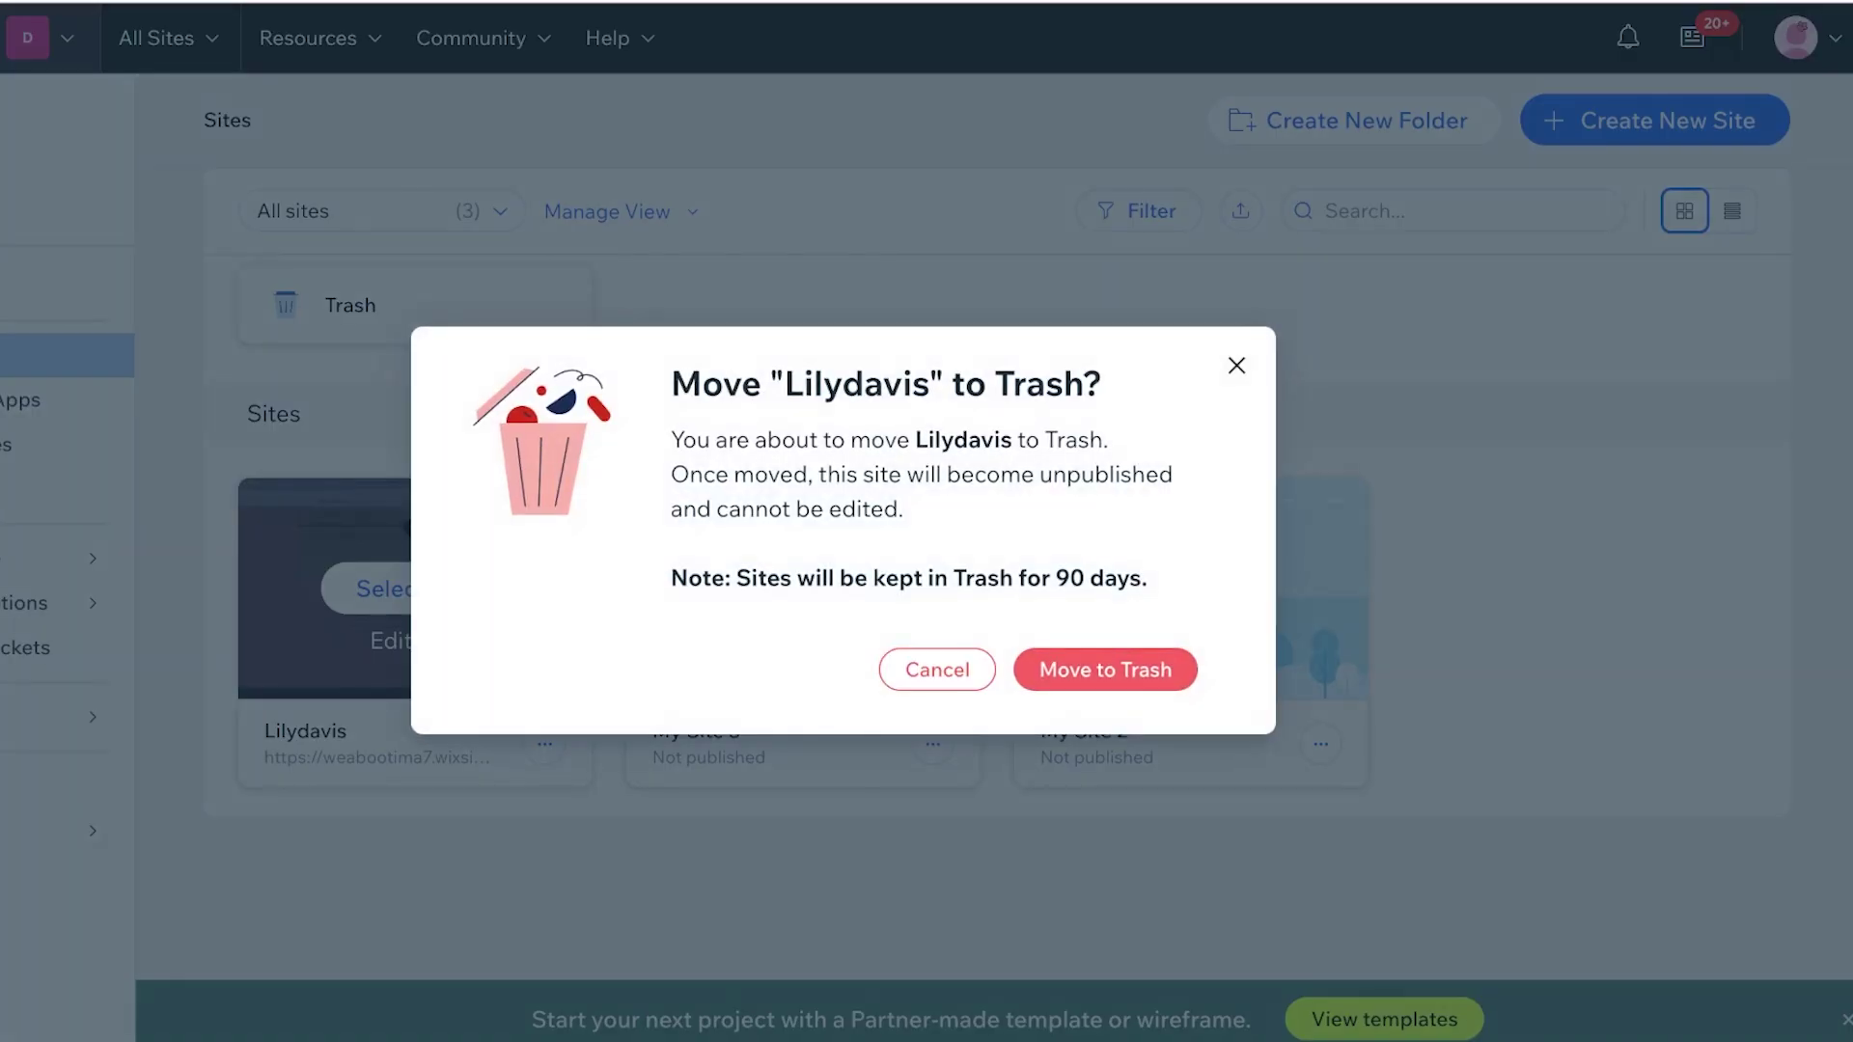
click(1104, 666)
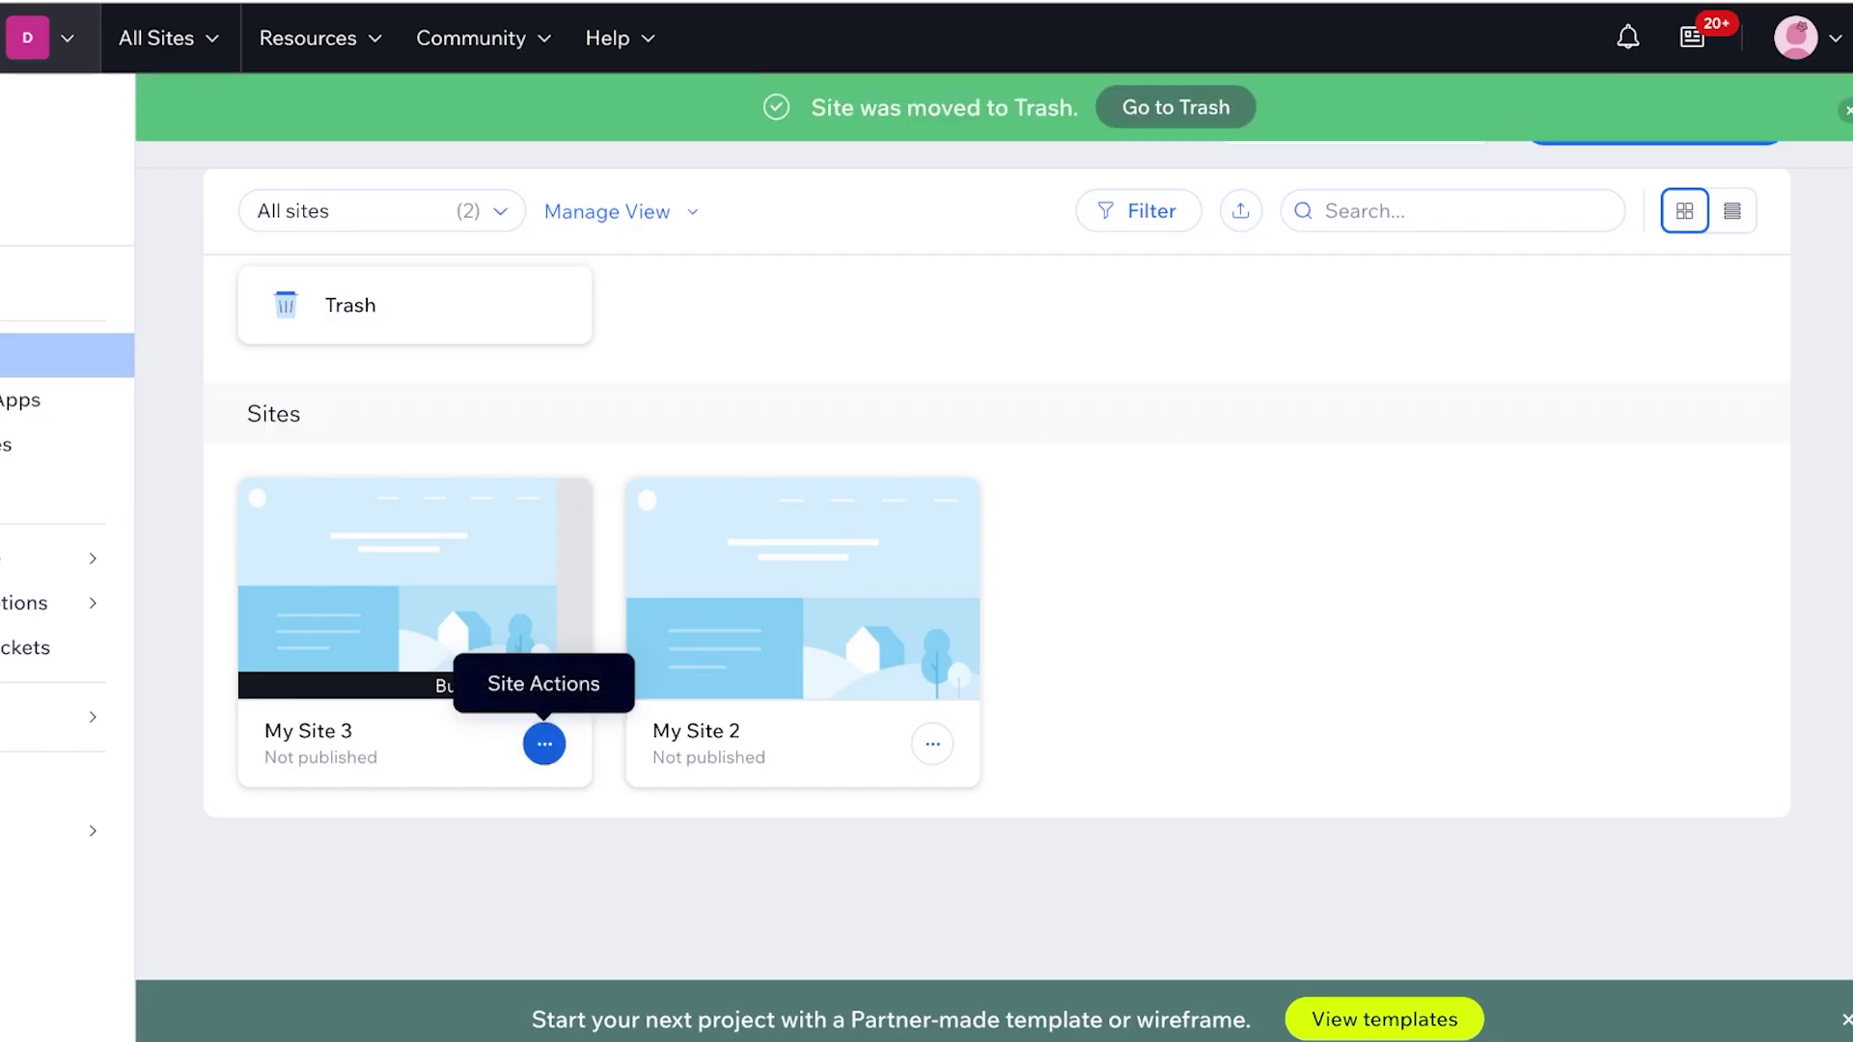
Move My Site 3 to the trash as well
click(544, 744)
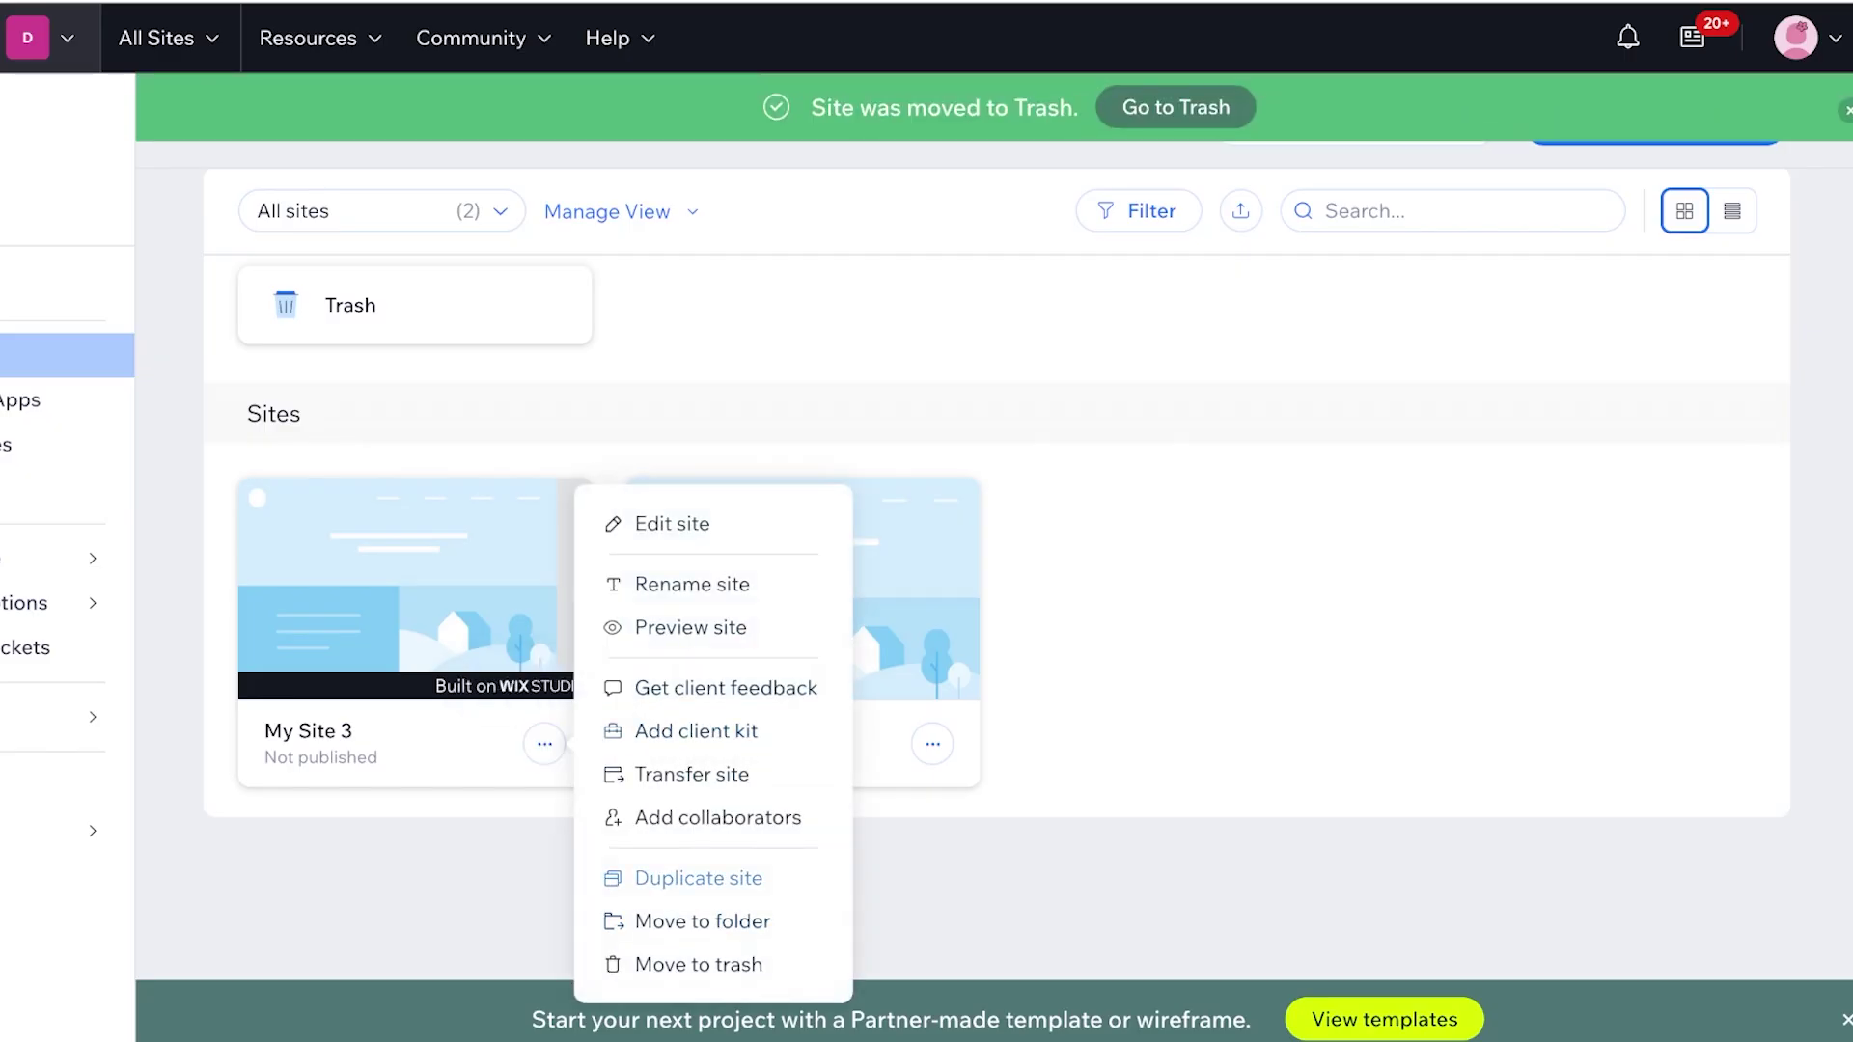
click(699, 964)
click(1105, 670)
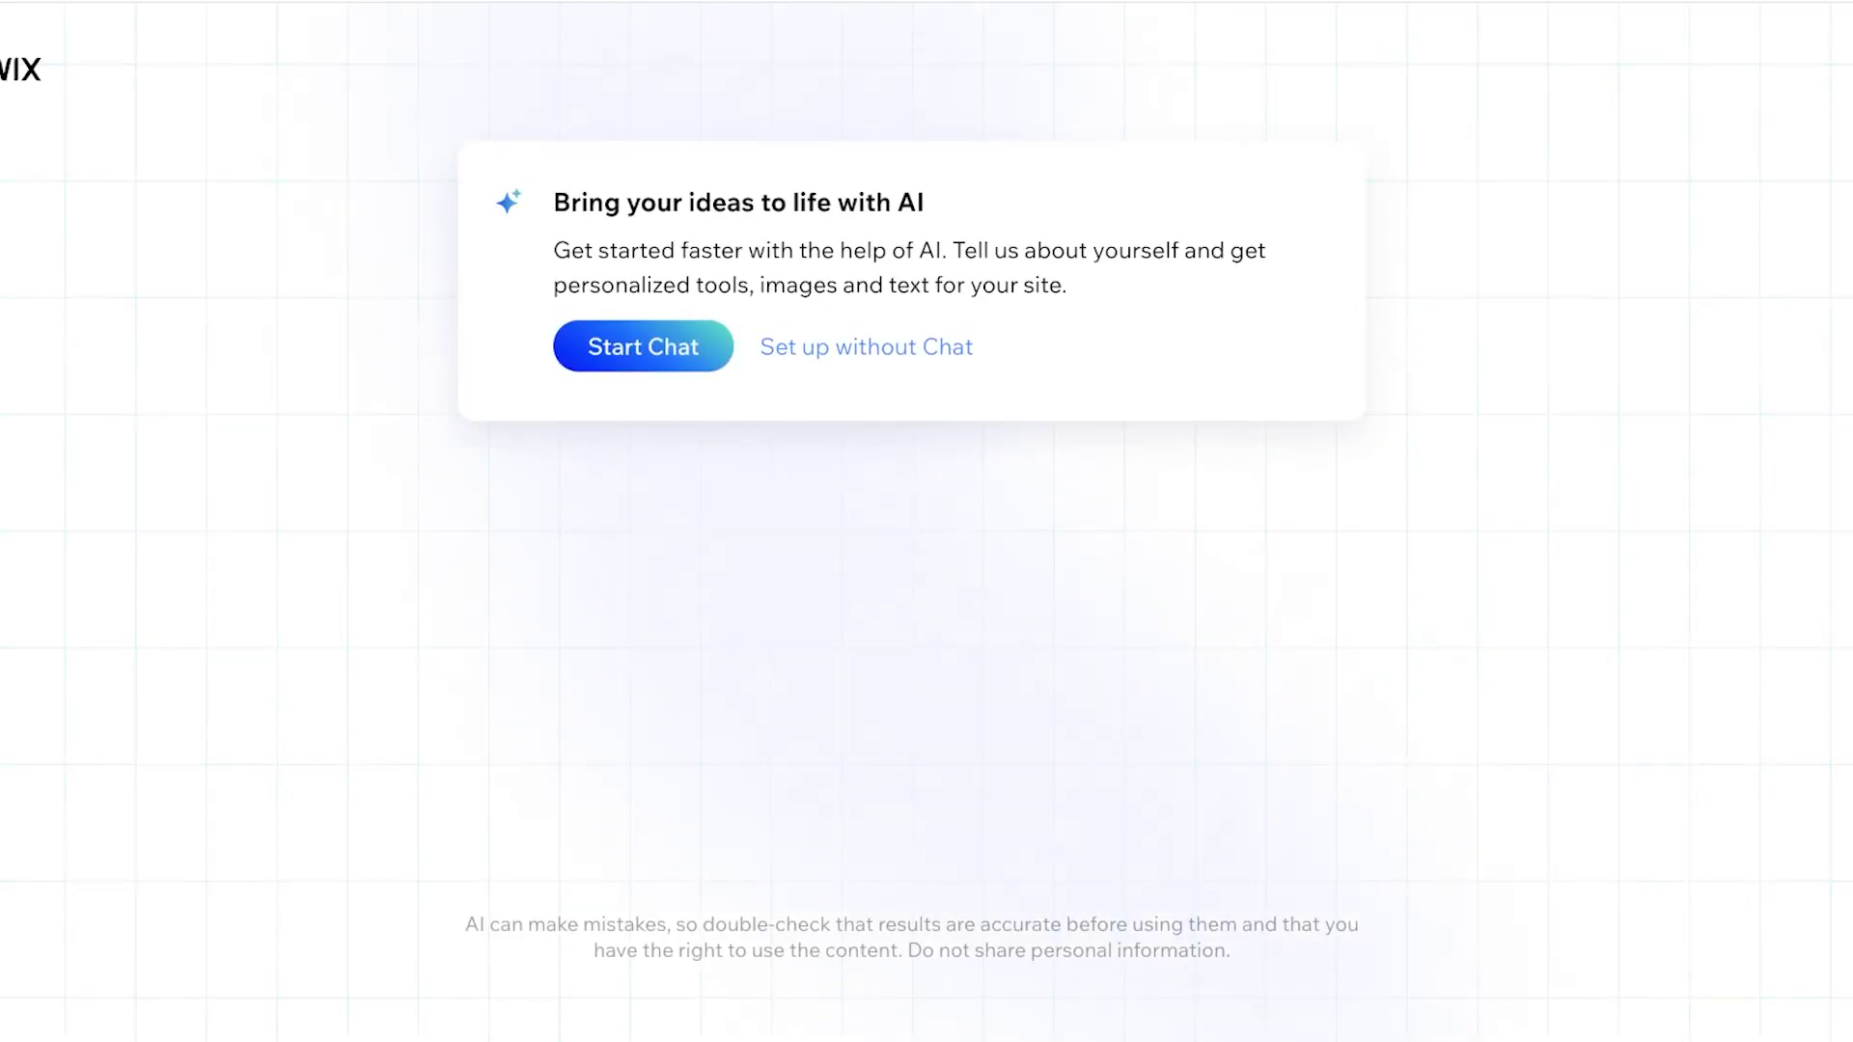
Enter 'ONLIN' in the AI onboarding to pick an online site type
text(ONLIN)
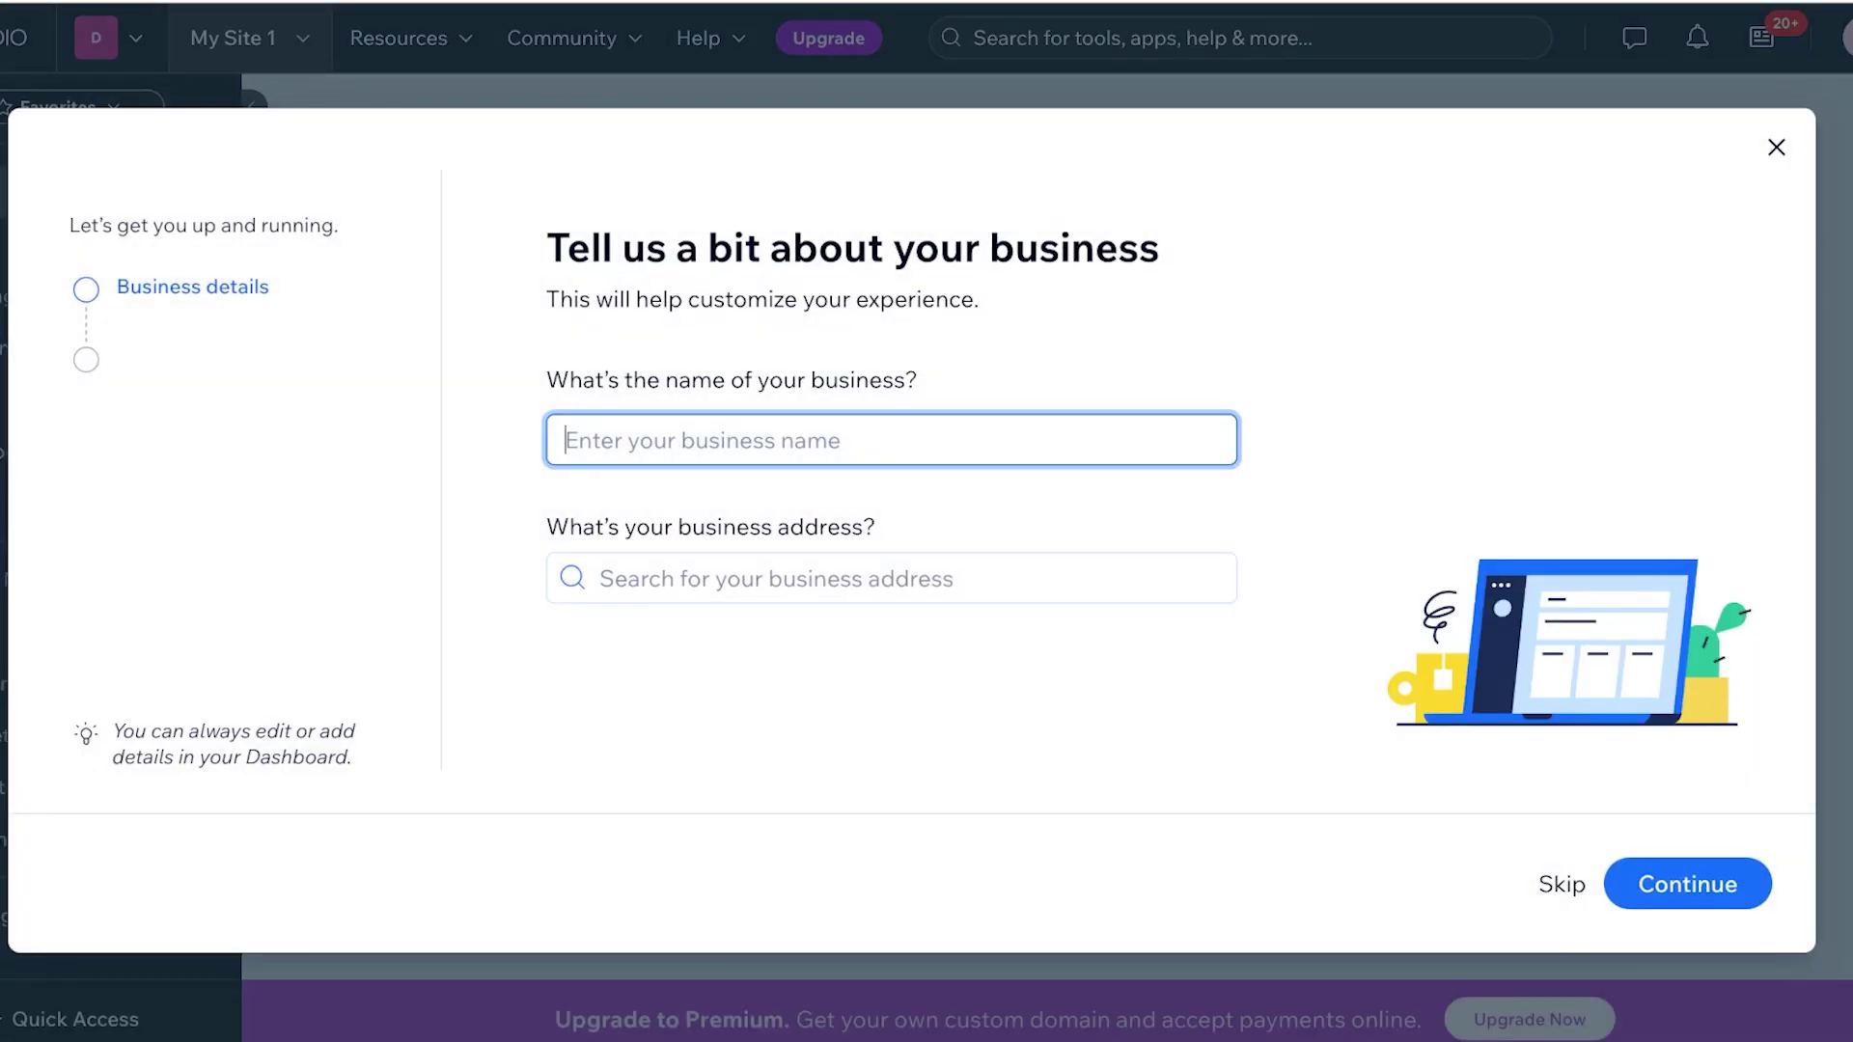
Name the business Lilys Makeup Guide and accept the default working hours
text(L)
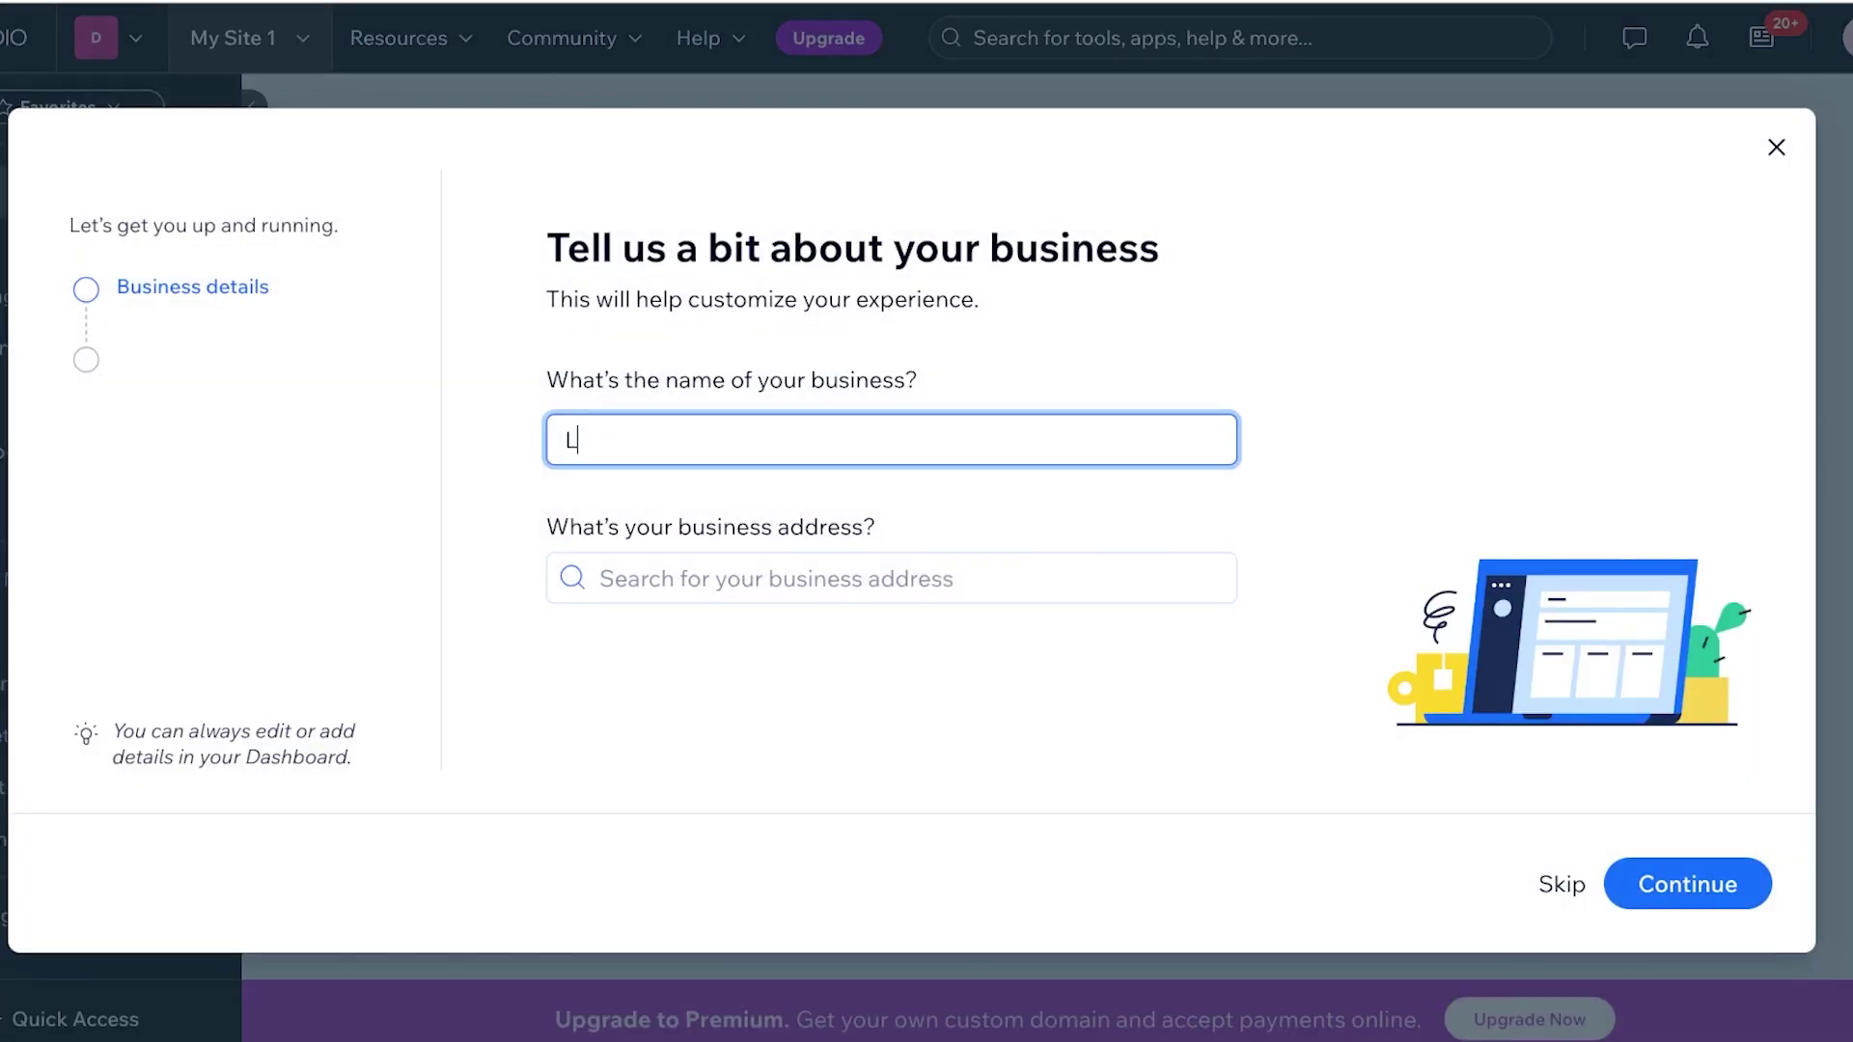
text(ILYS)
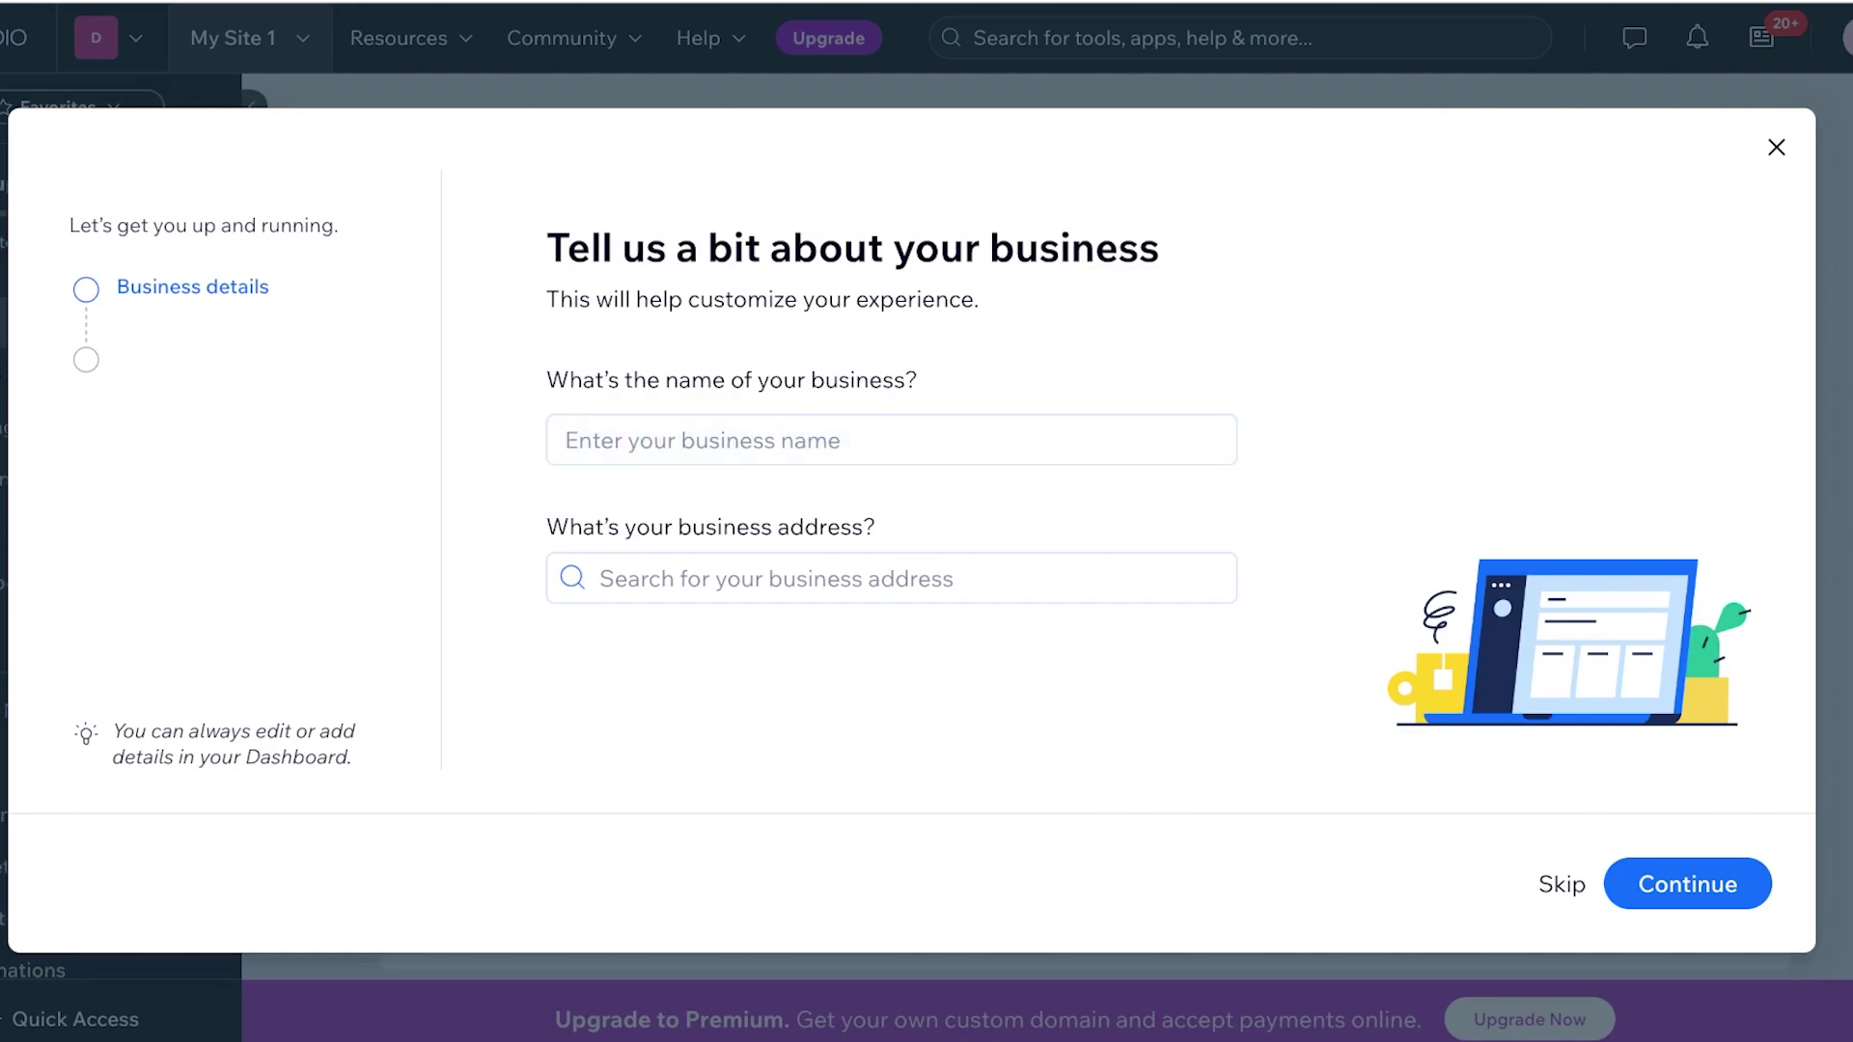
click(891, 440)
text(Lilys Makeup Guide)
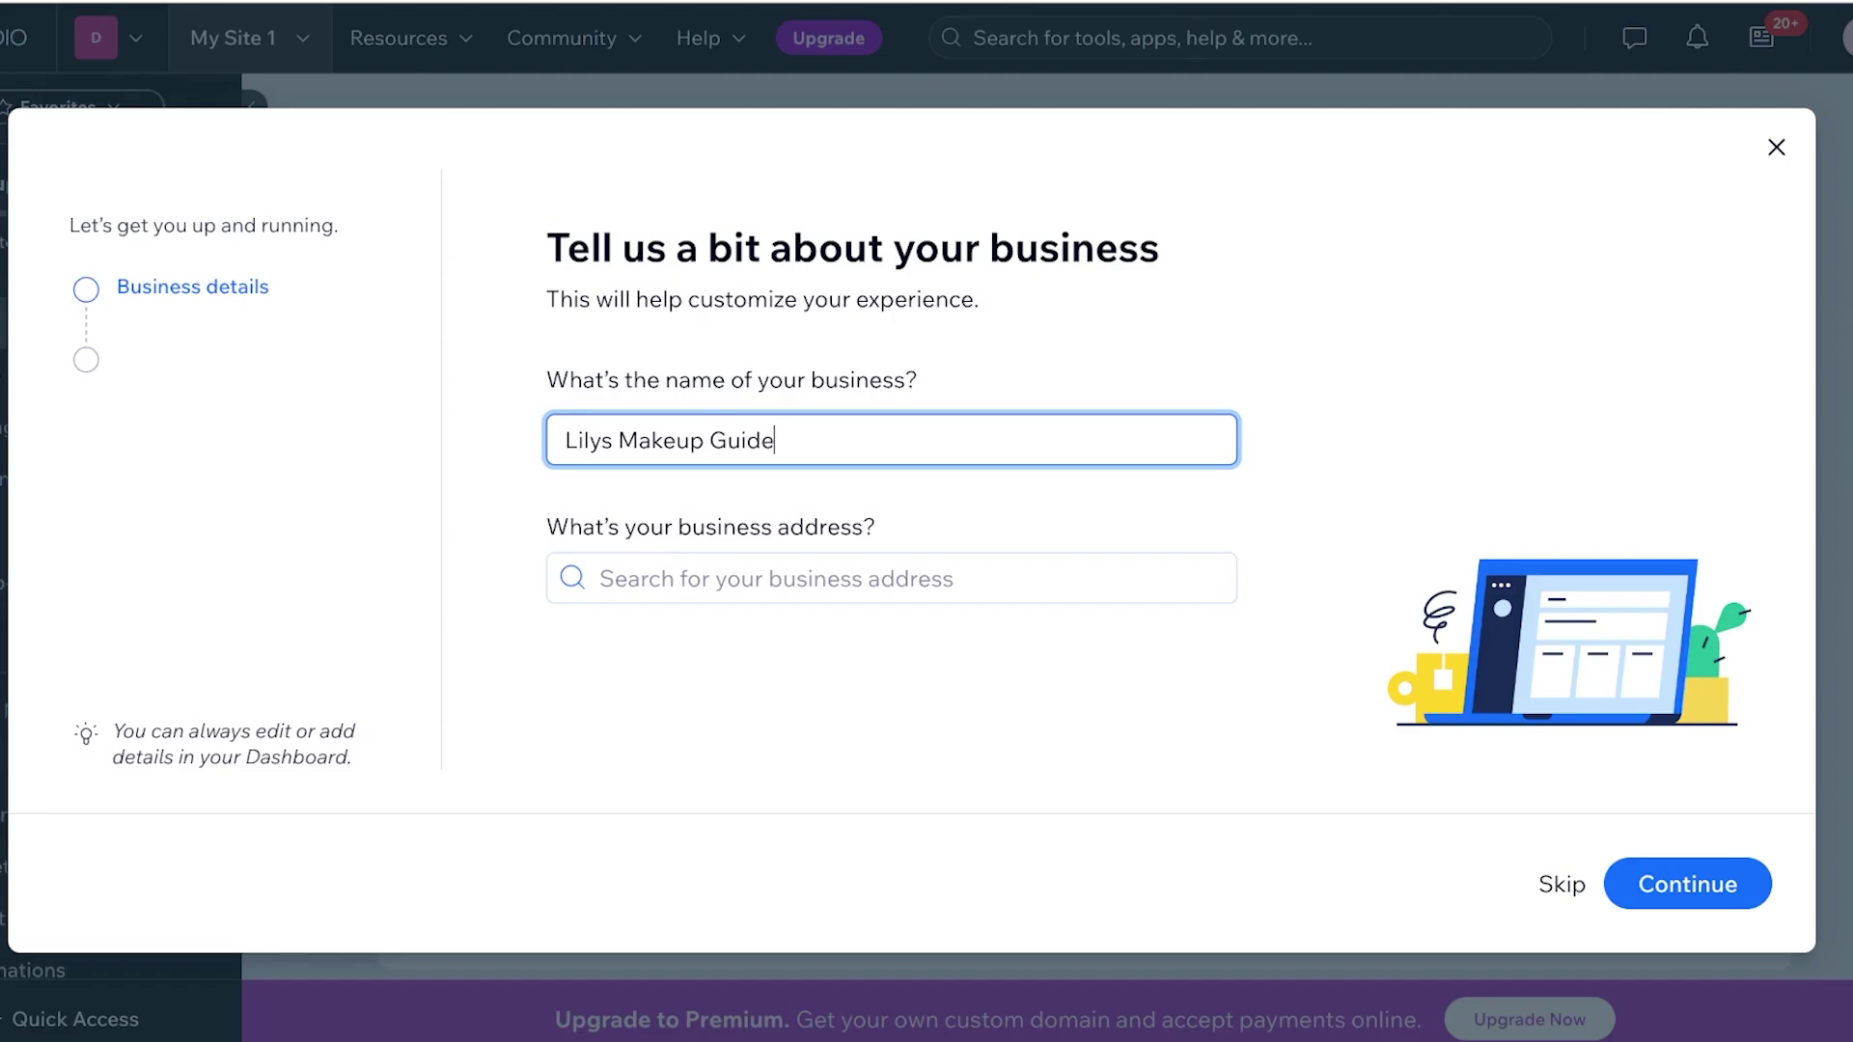
key(Return)
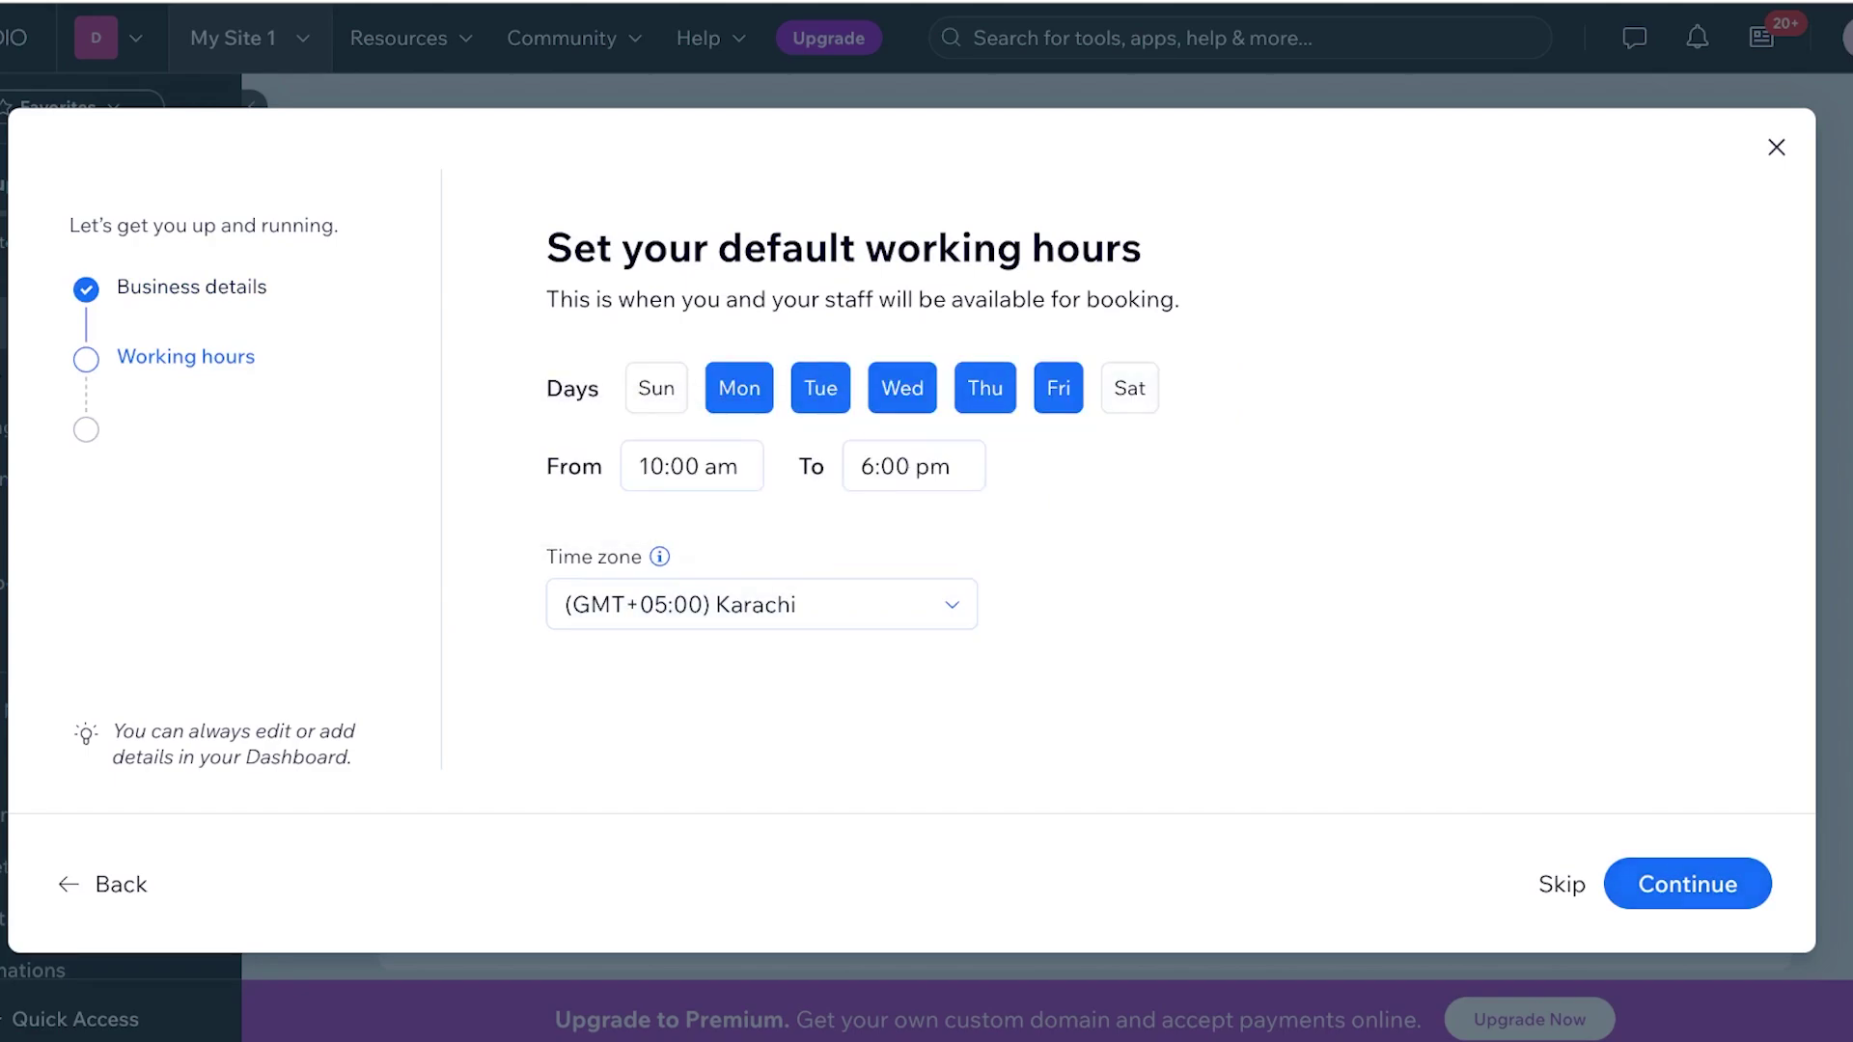
key(Return)
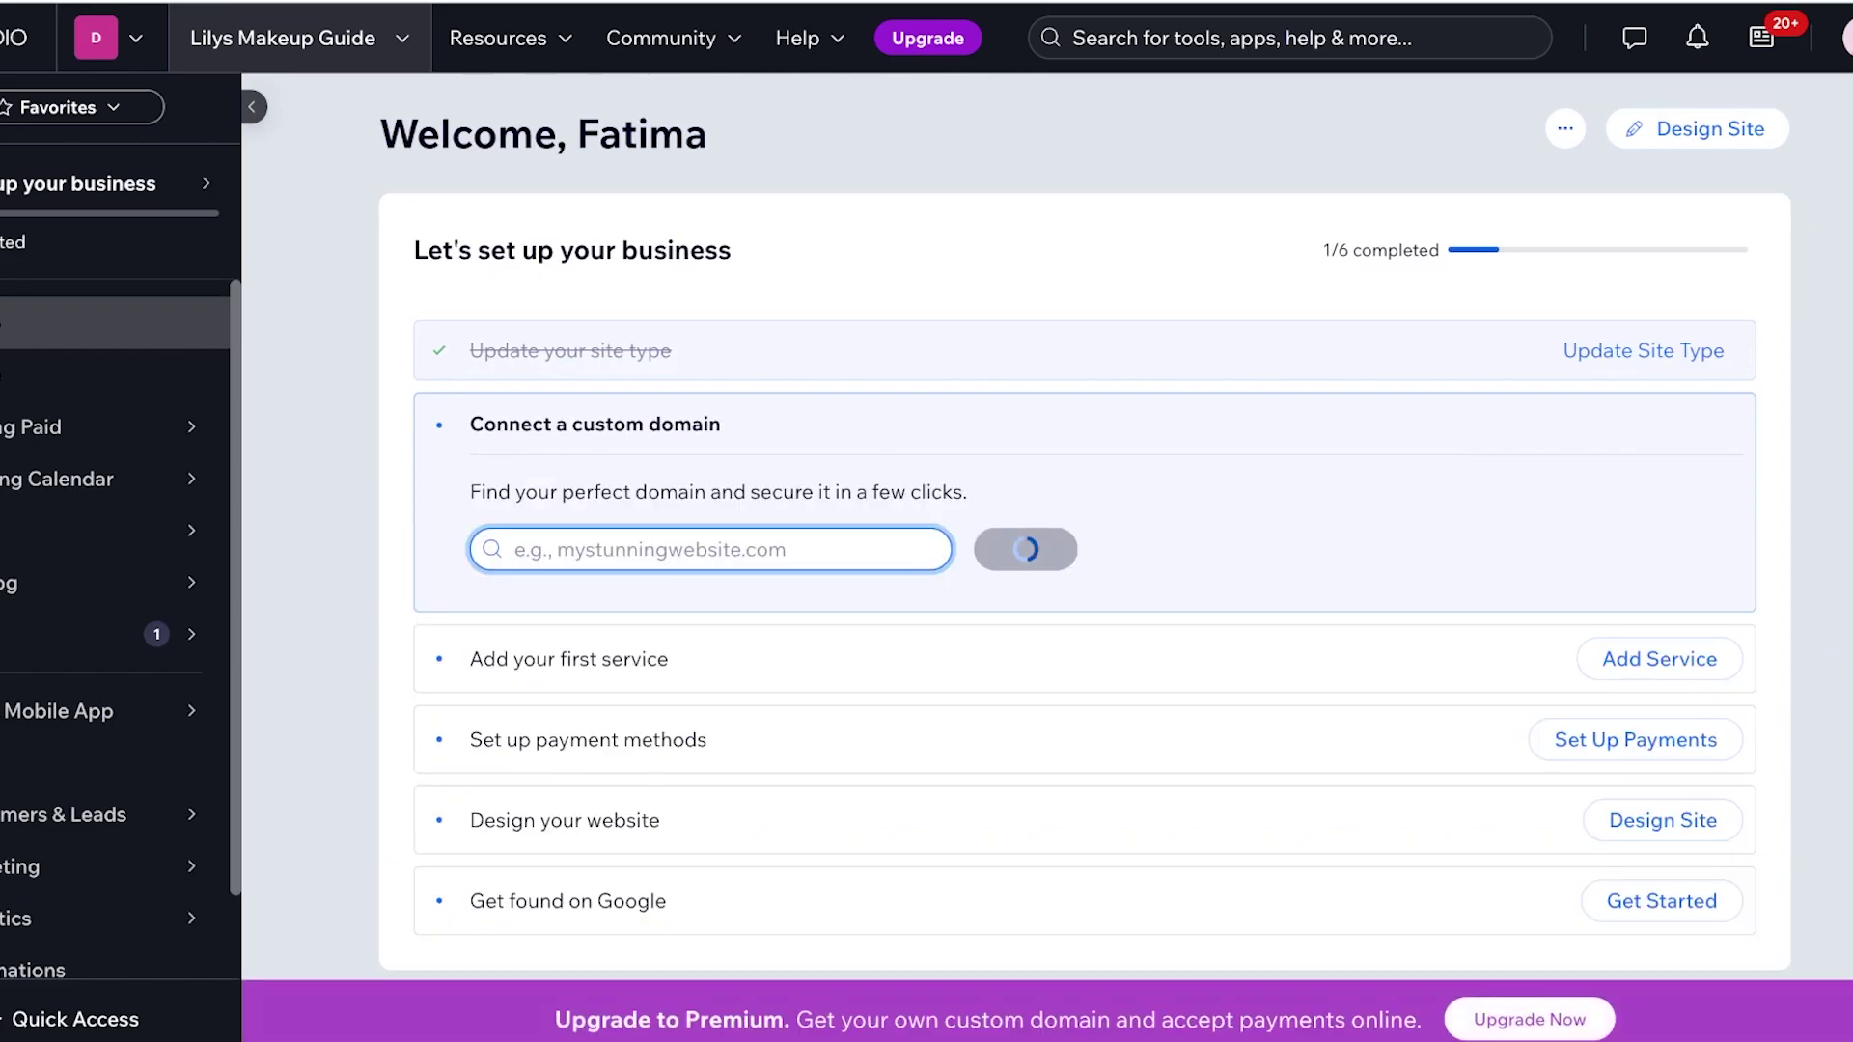
Choose to customize a ready-made template and try the template gallery search
mouse_move(116, 479)
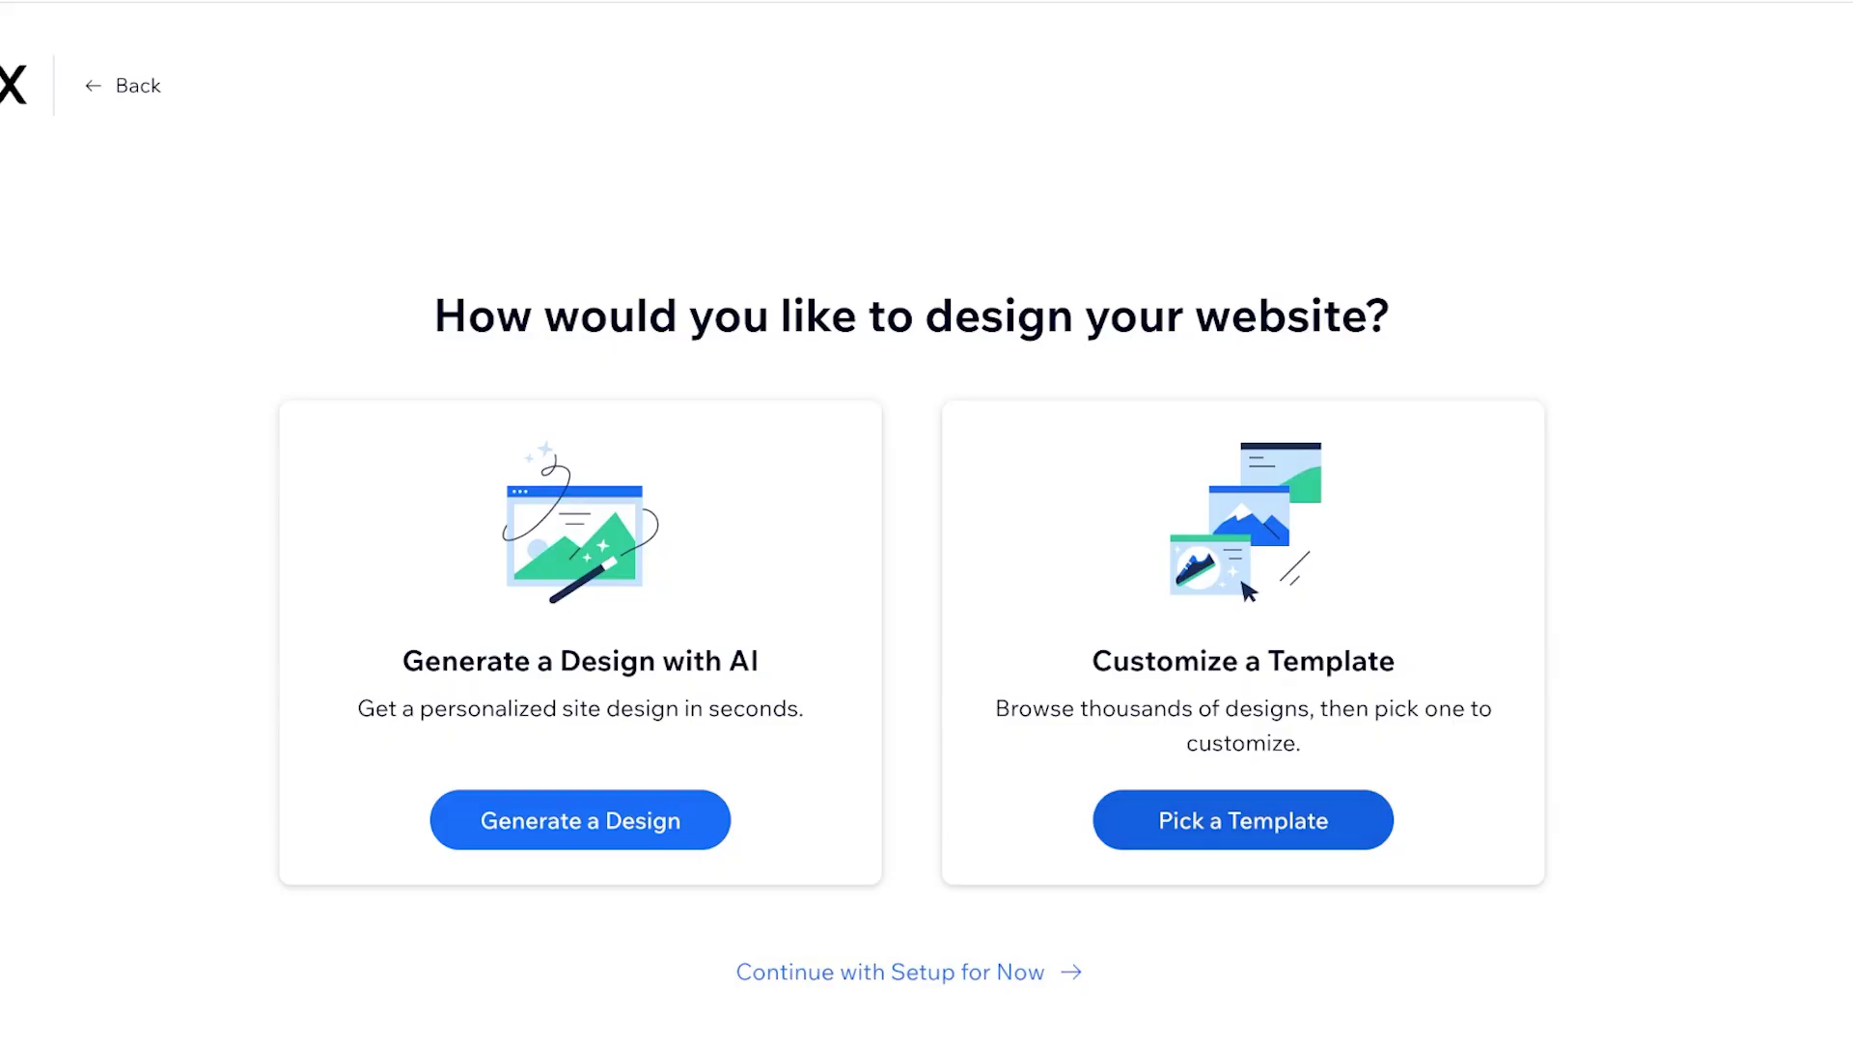
click(1243, 820)
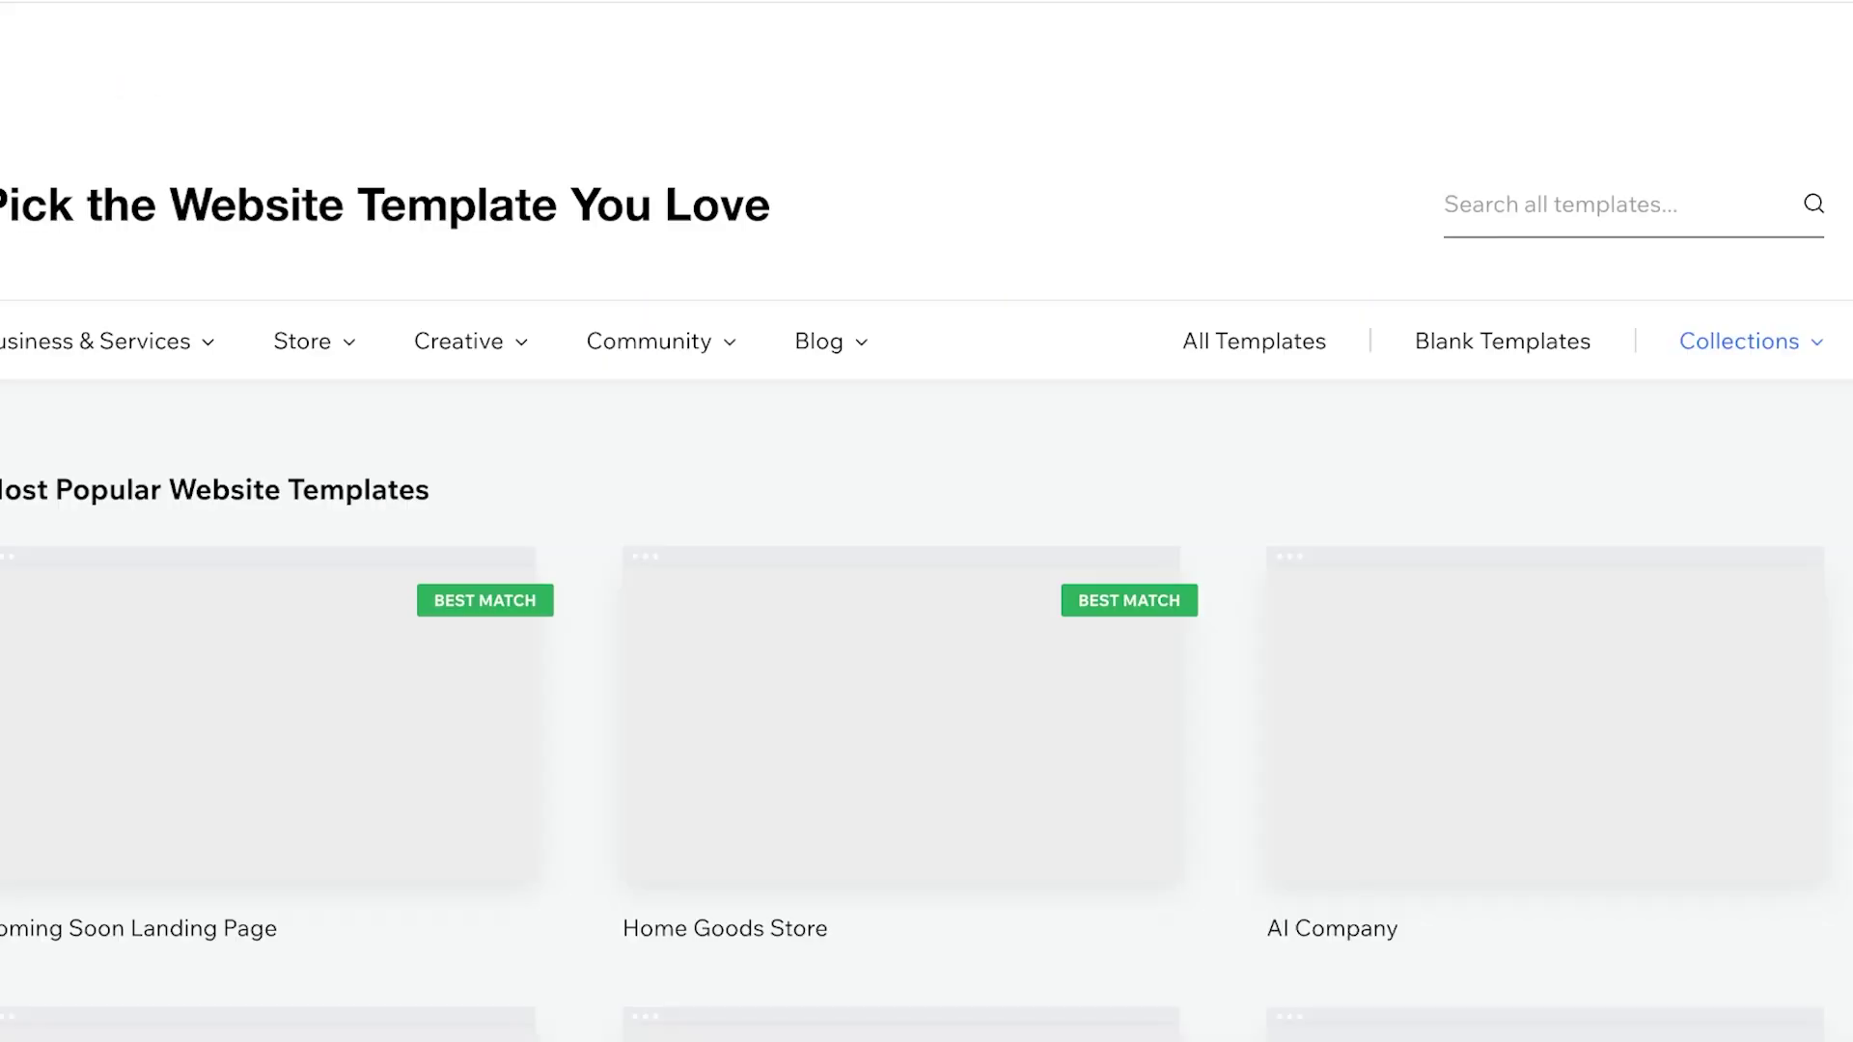
scroll(908, 714, down, 1)
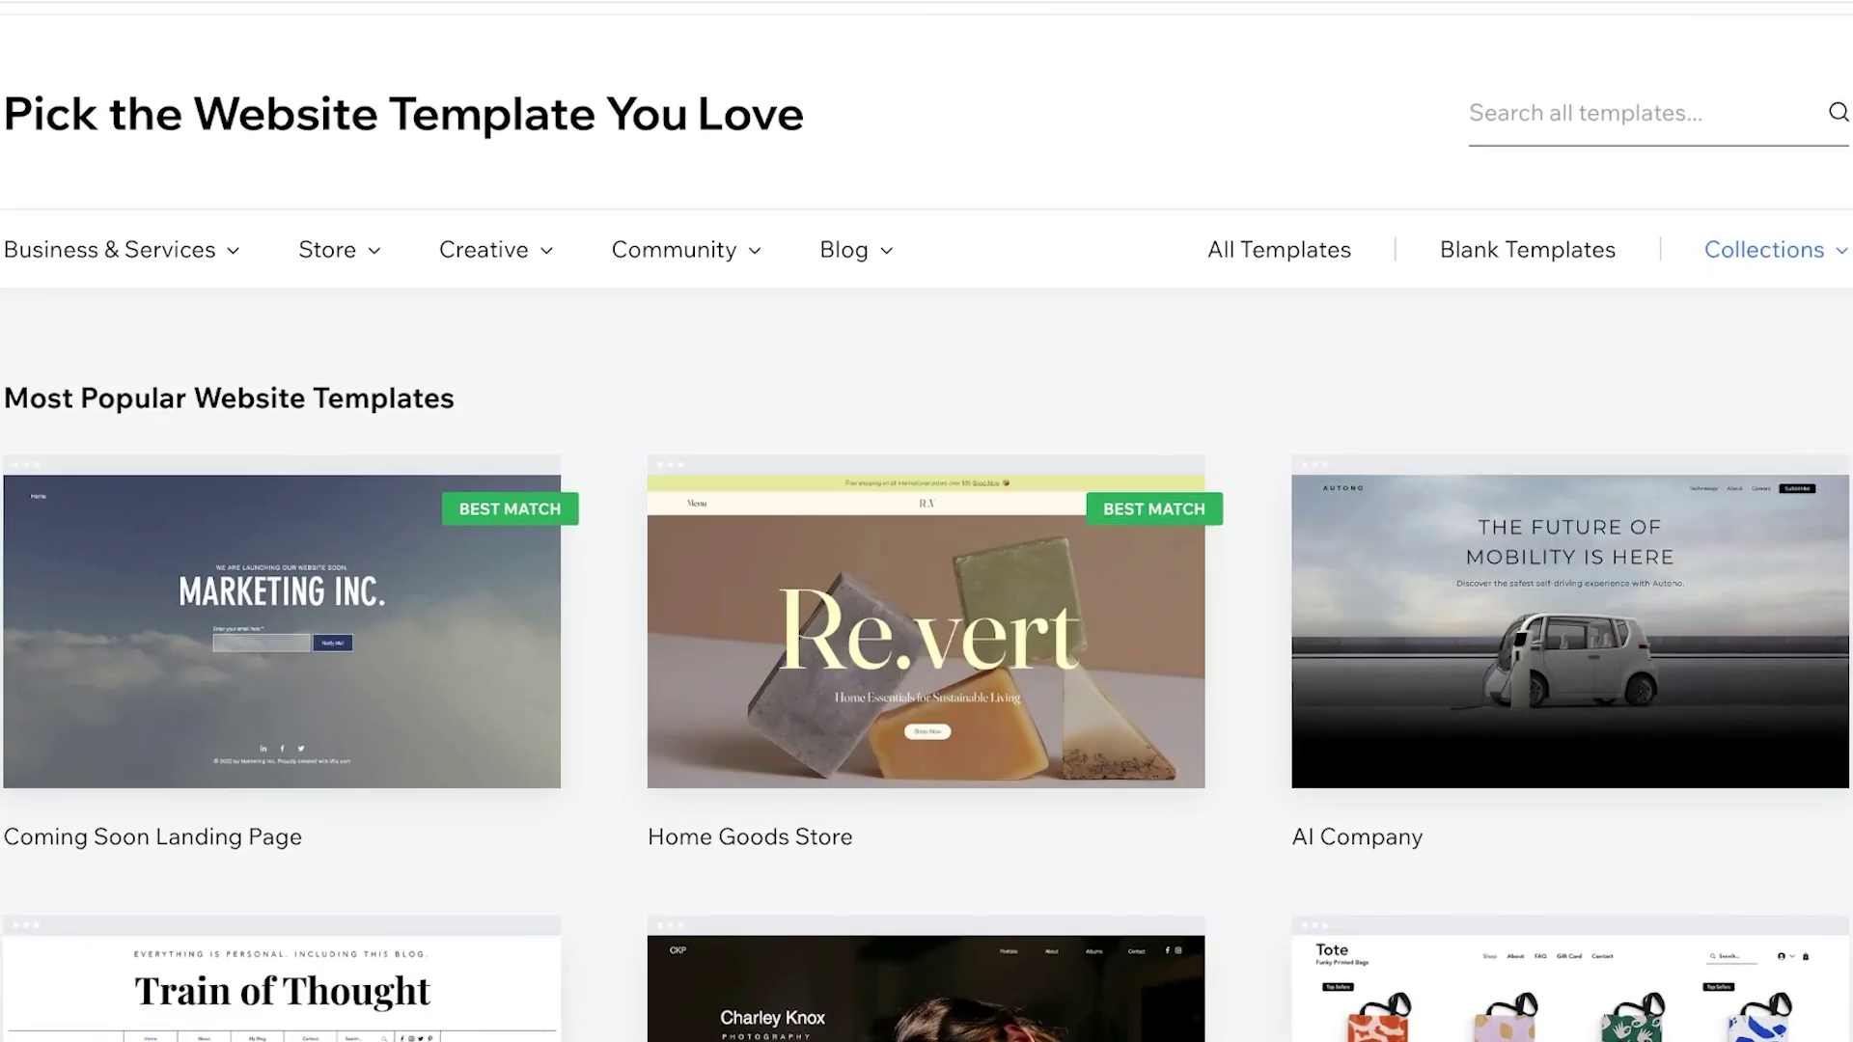
click(1477, 114)
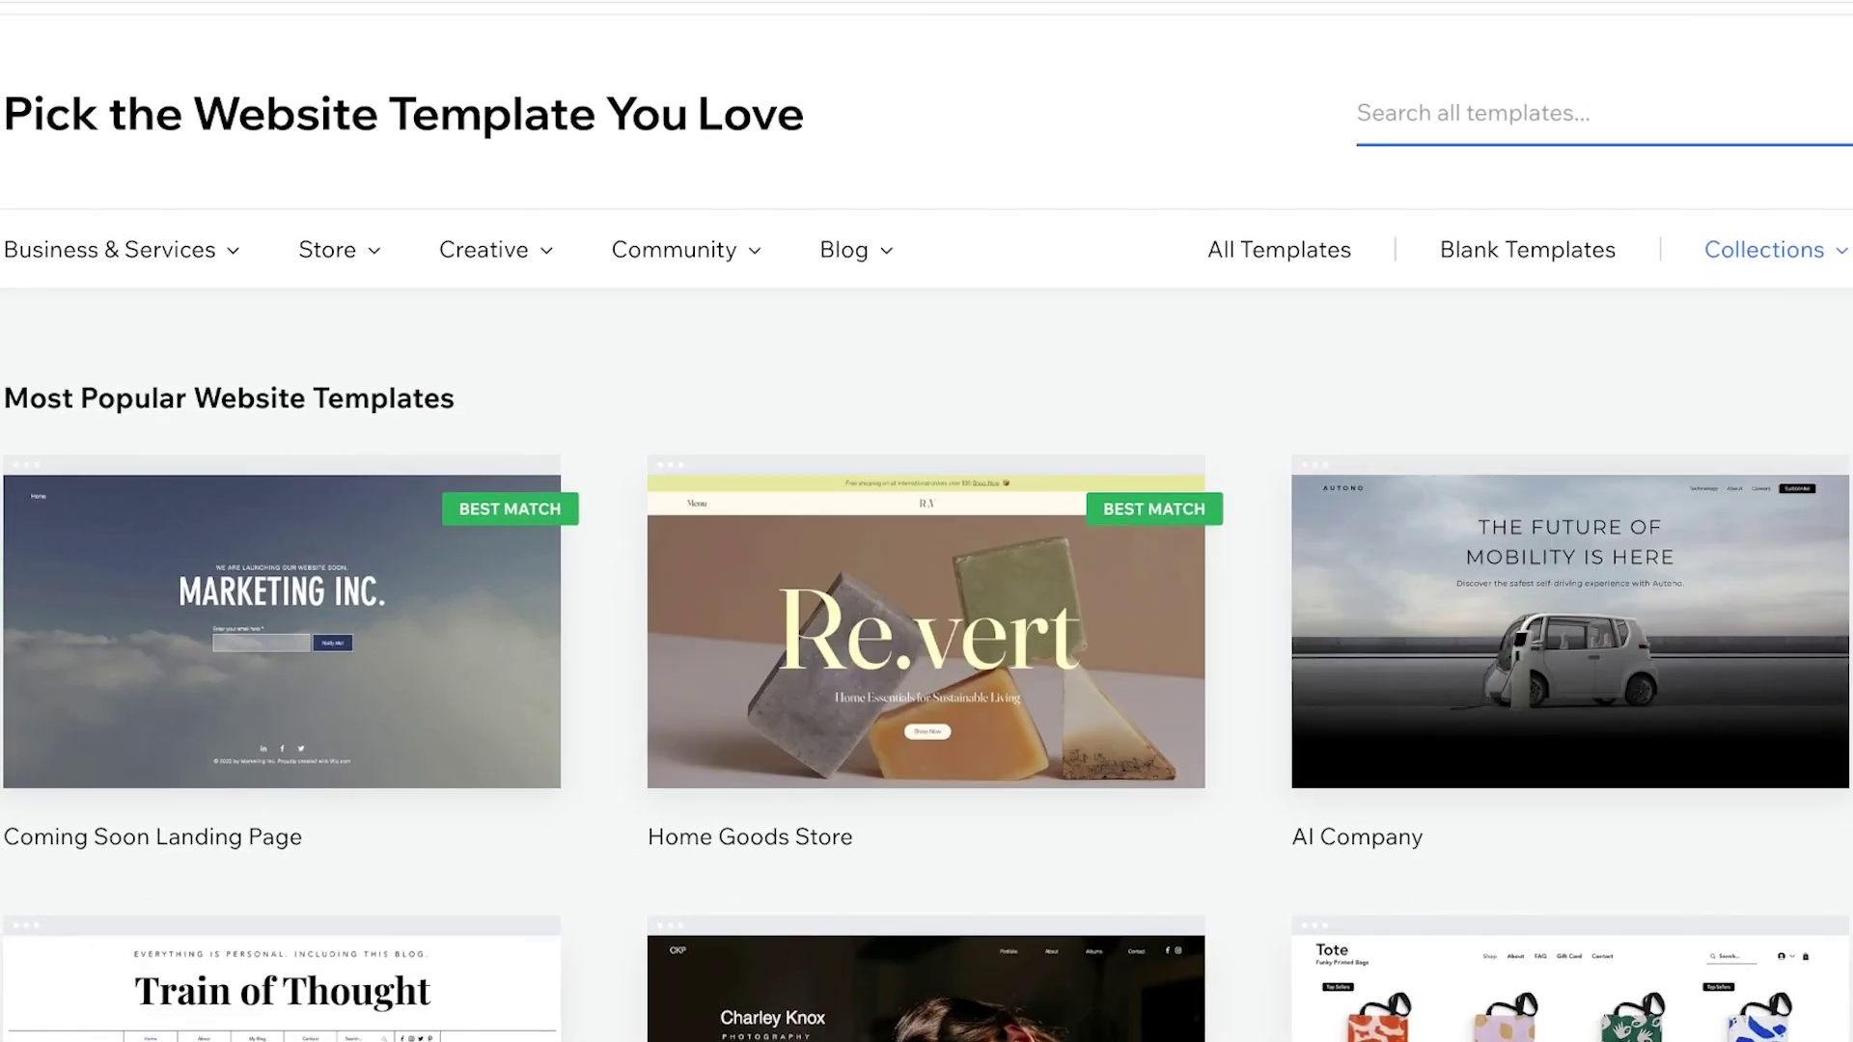
text(b)
key(BackSpace)
key(BackSpace)
Browse the Fashion & Clothing store templates, then view the Blank Templates collection
mouse_move(328, 250)
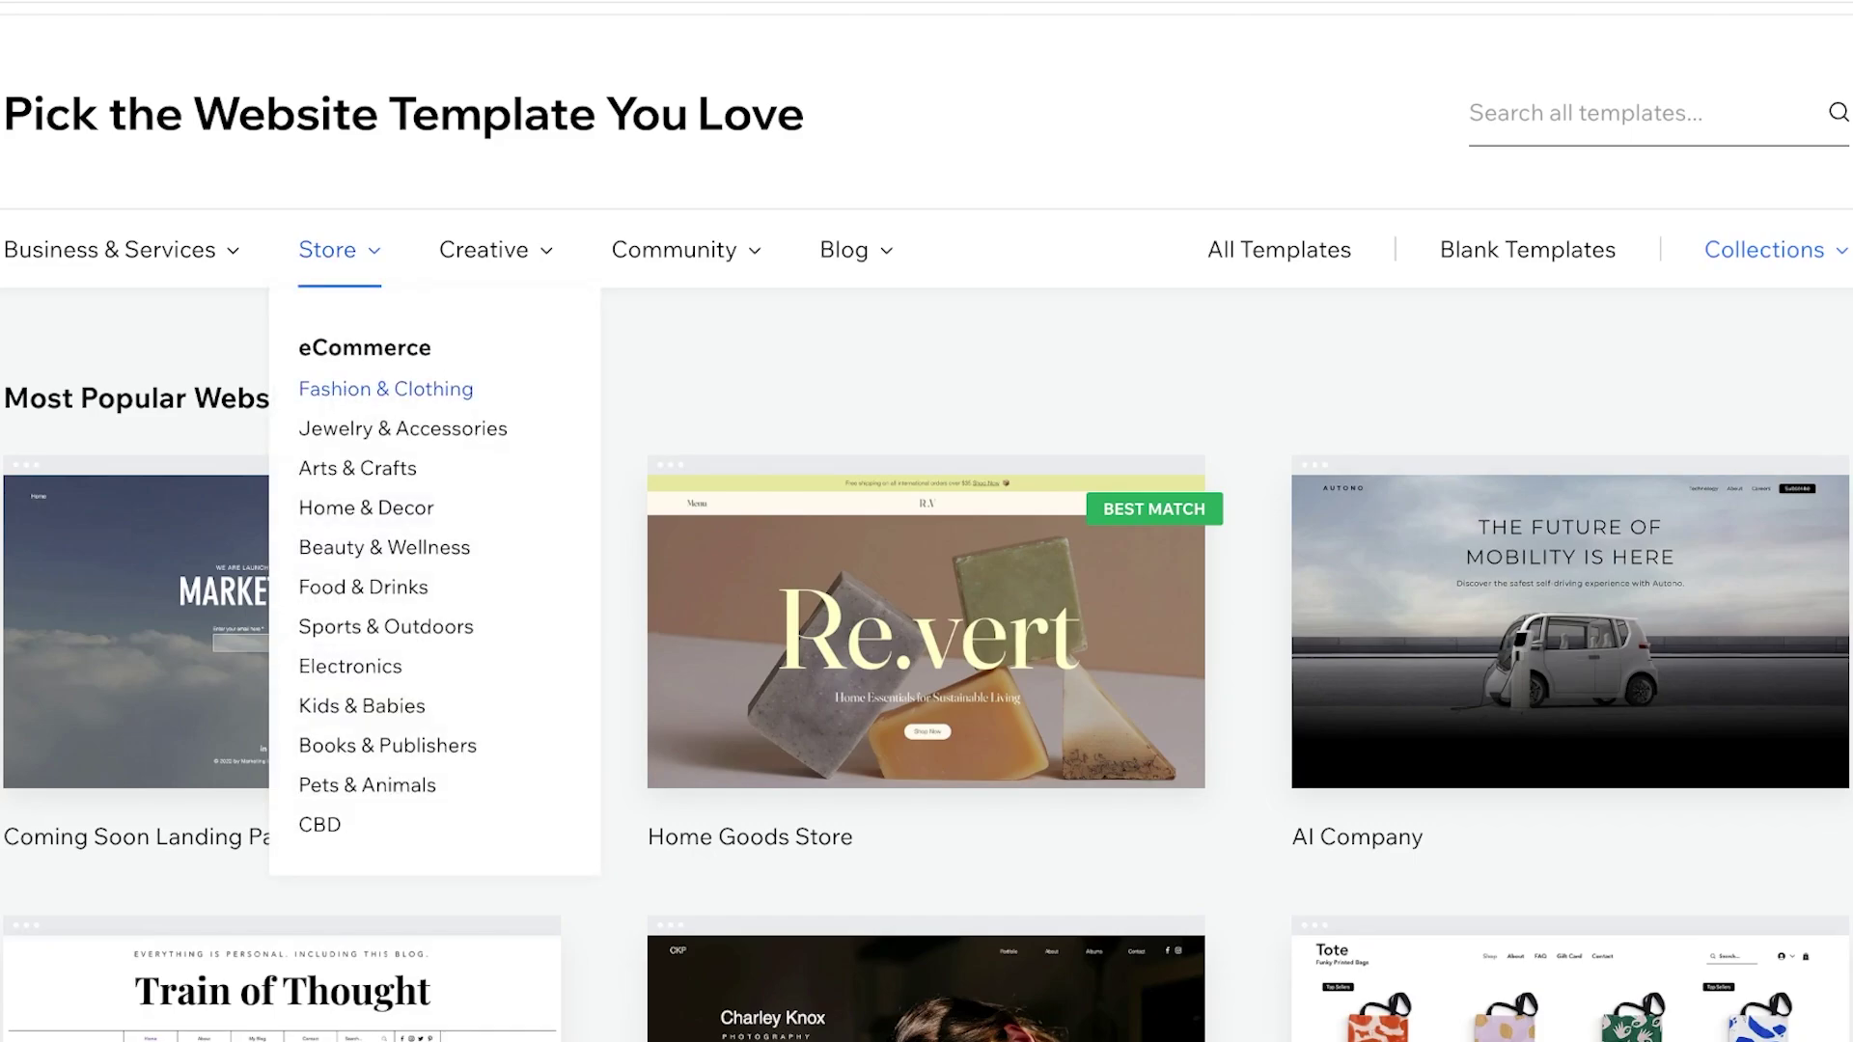
click(386, 389)
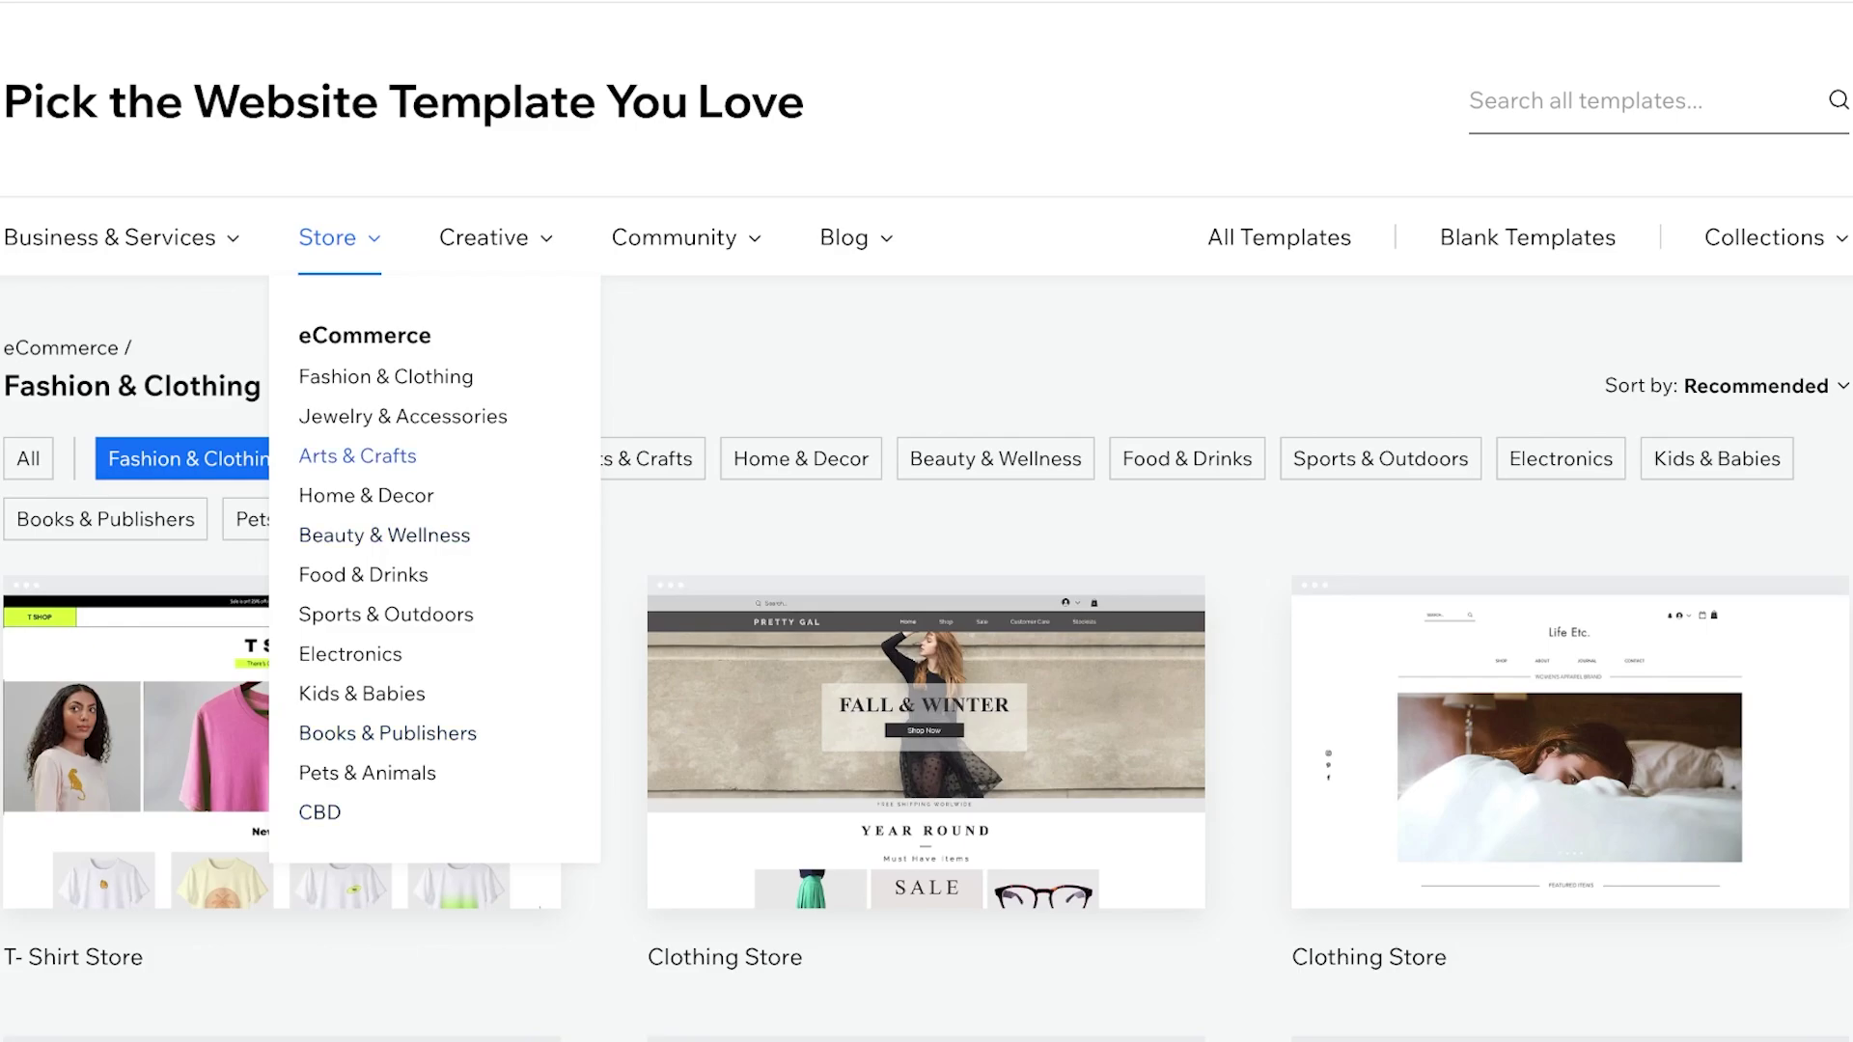
click(1528, 237)
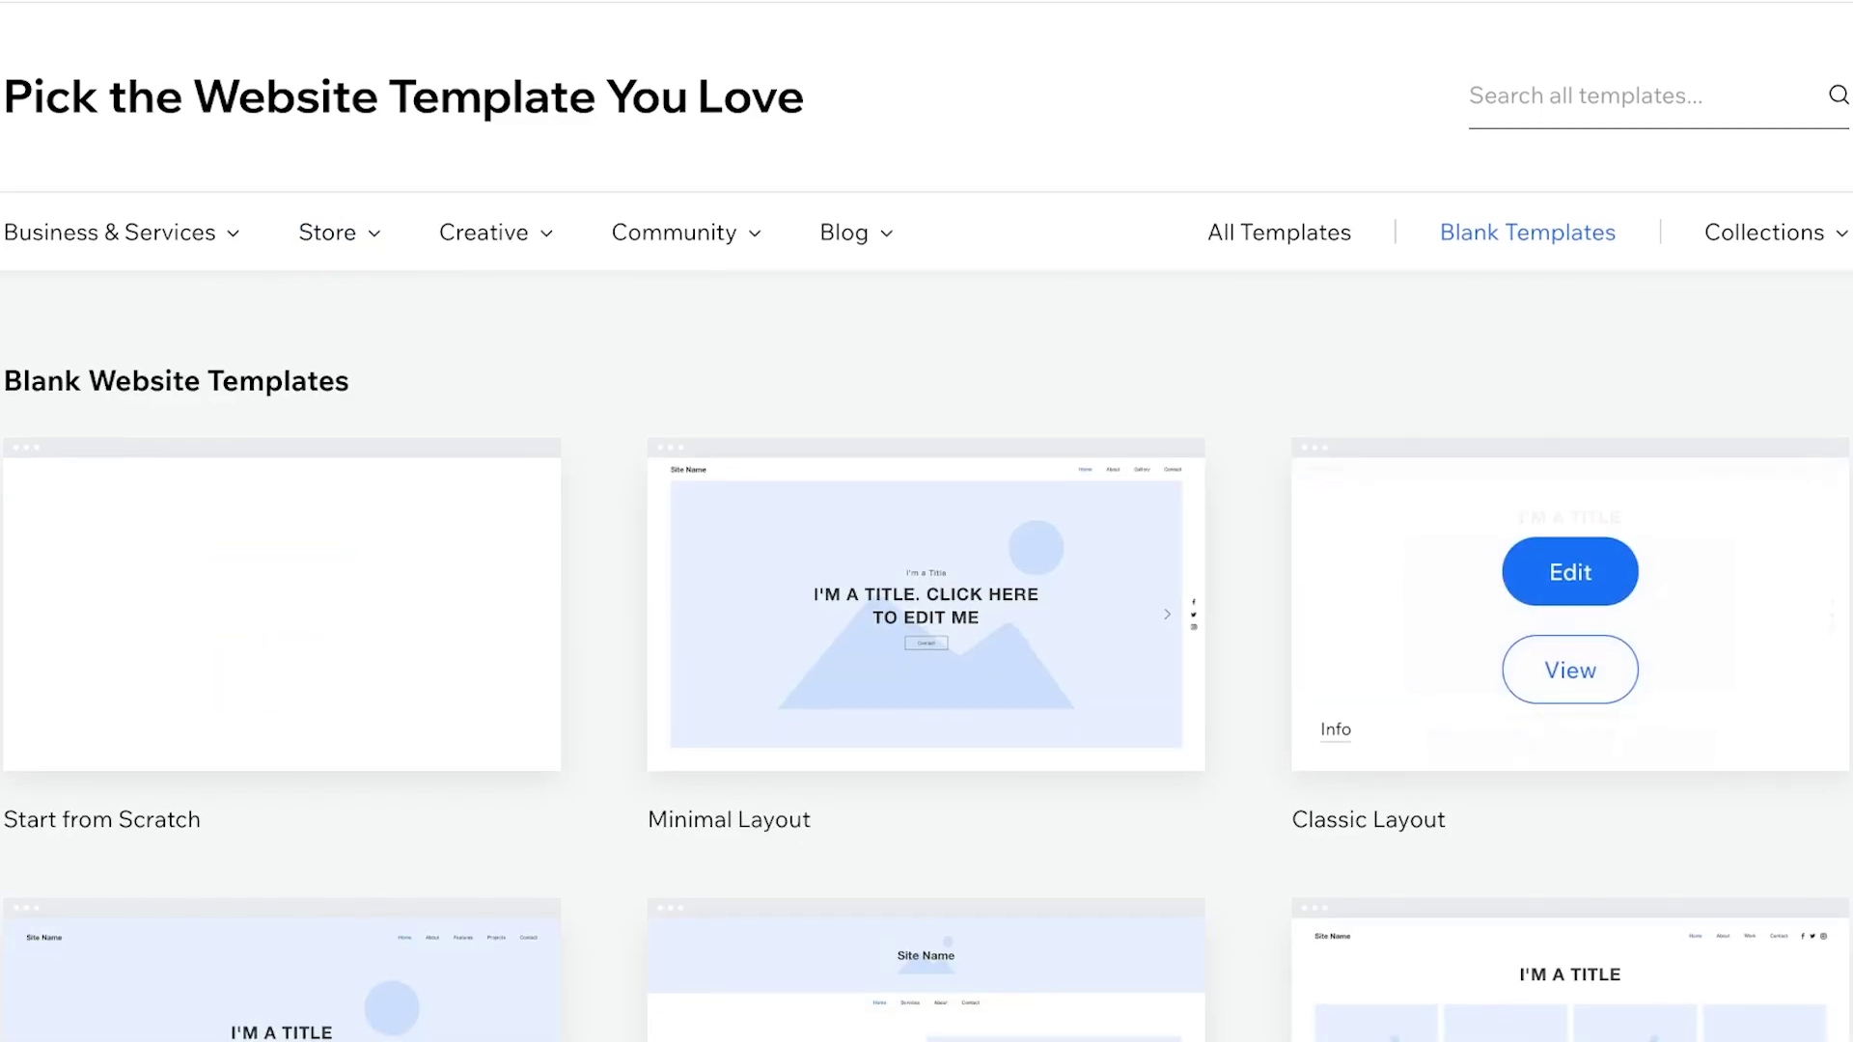
scroll(1570, 483, down, 3)
scroll(1570, 482, down, 2)
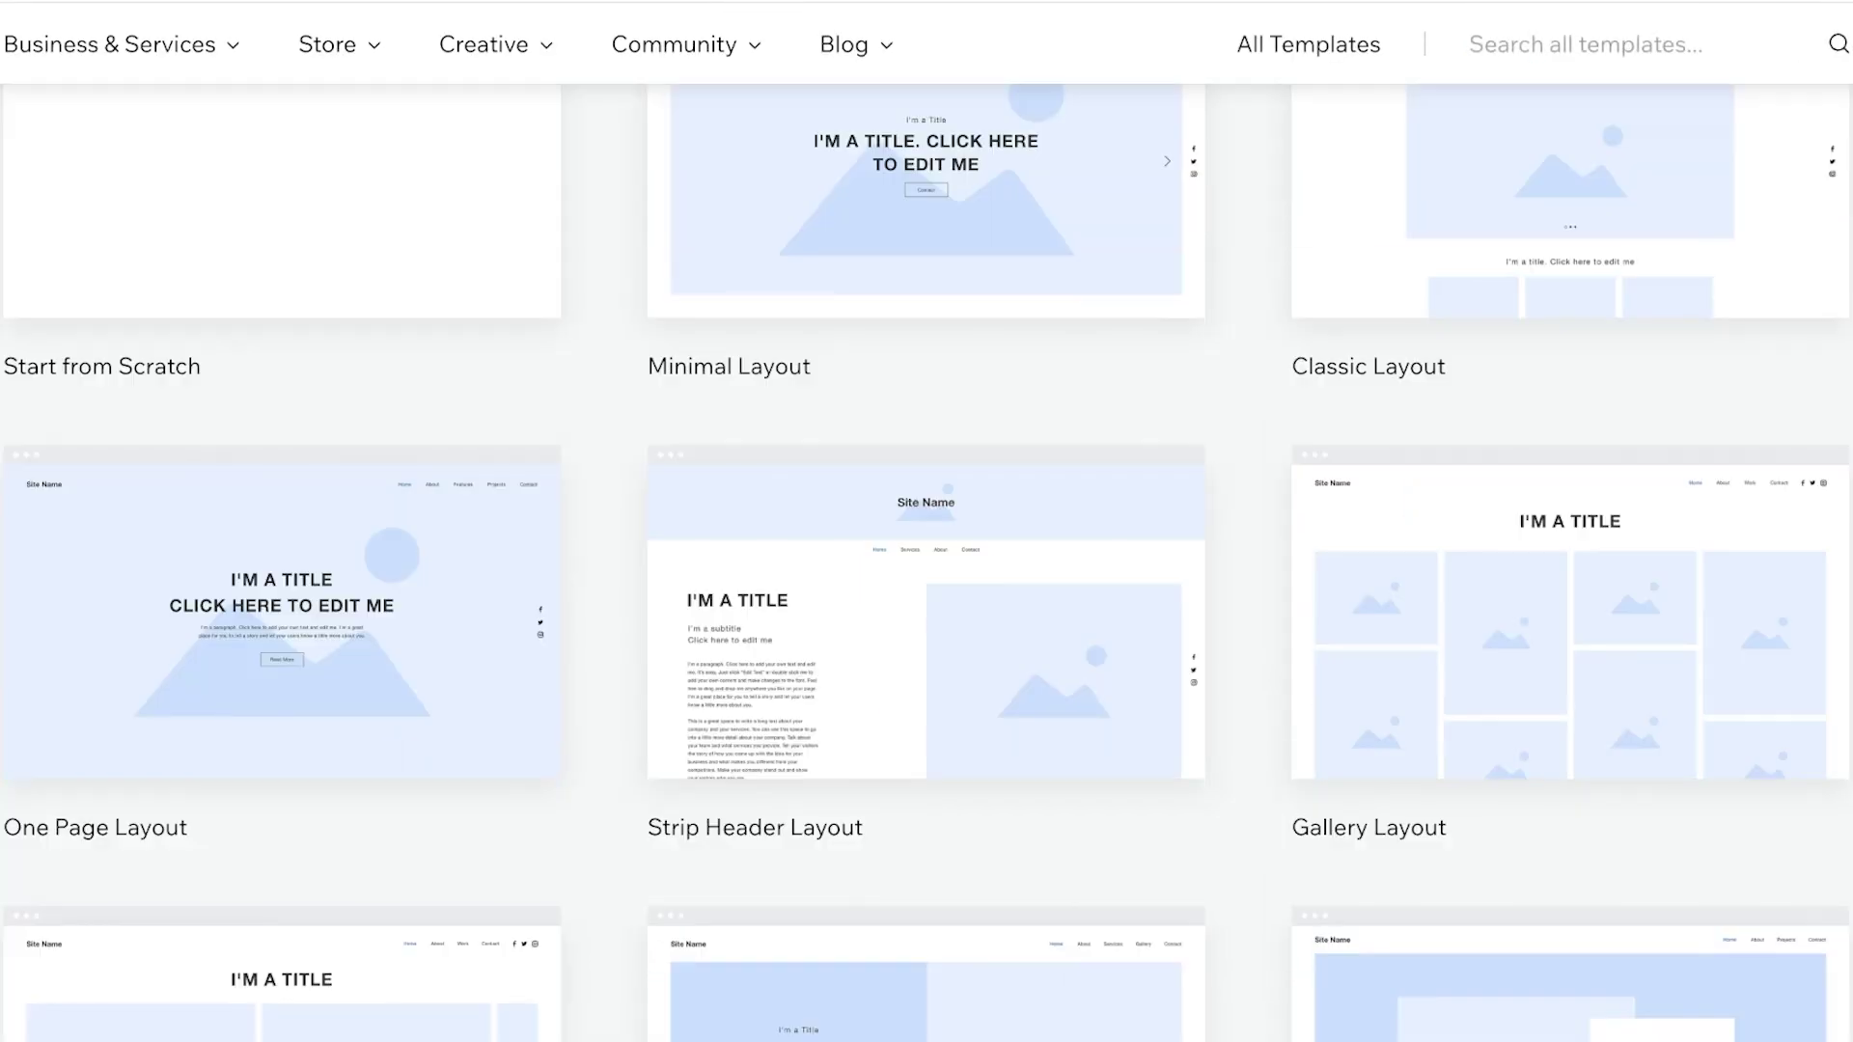
scroll(1570, 617, down, 6)
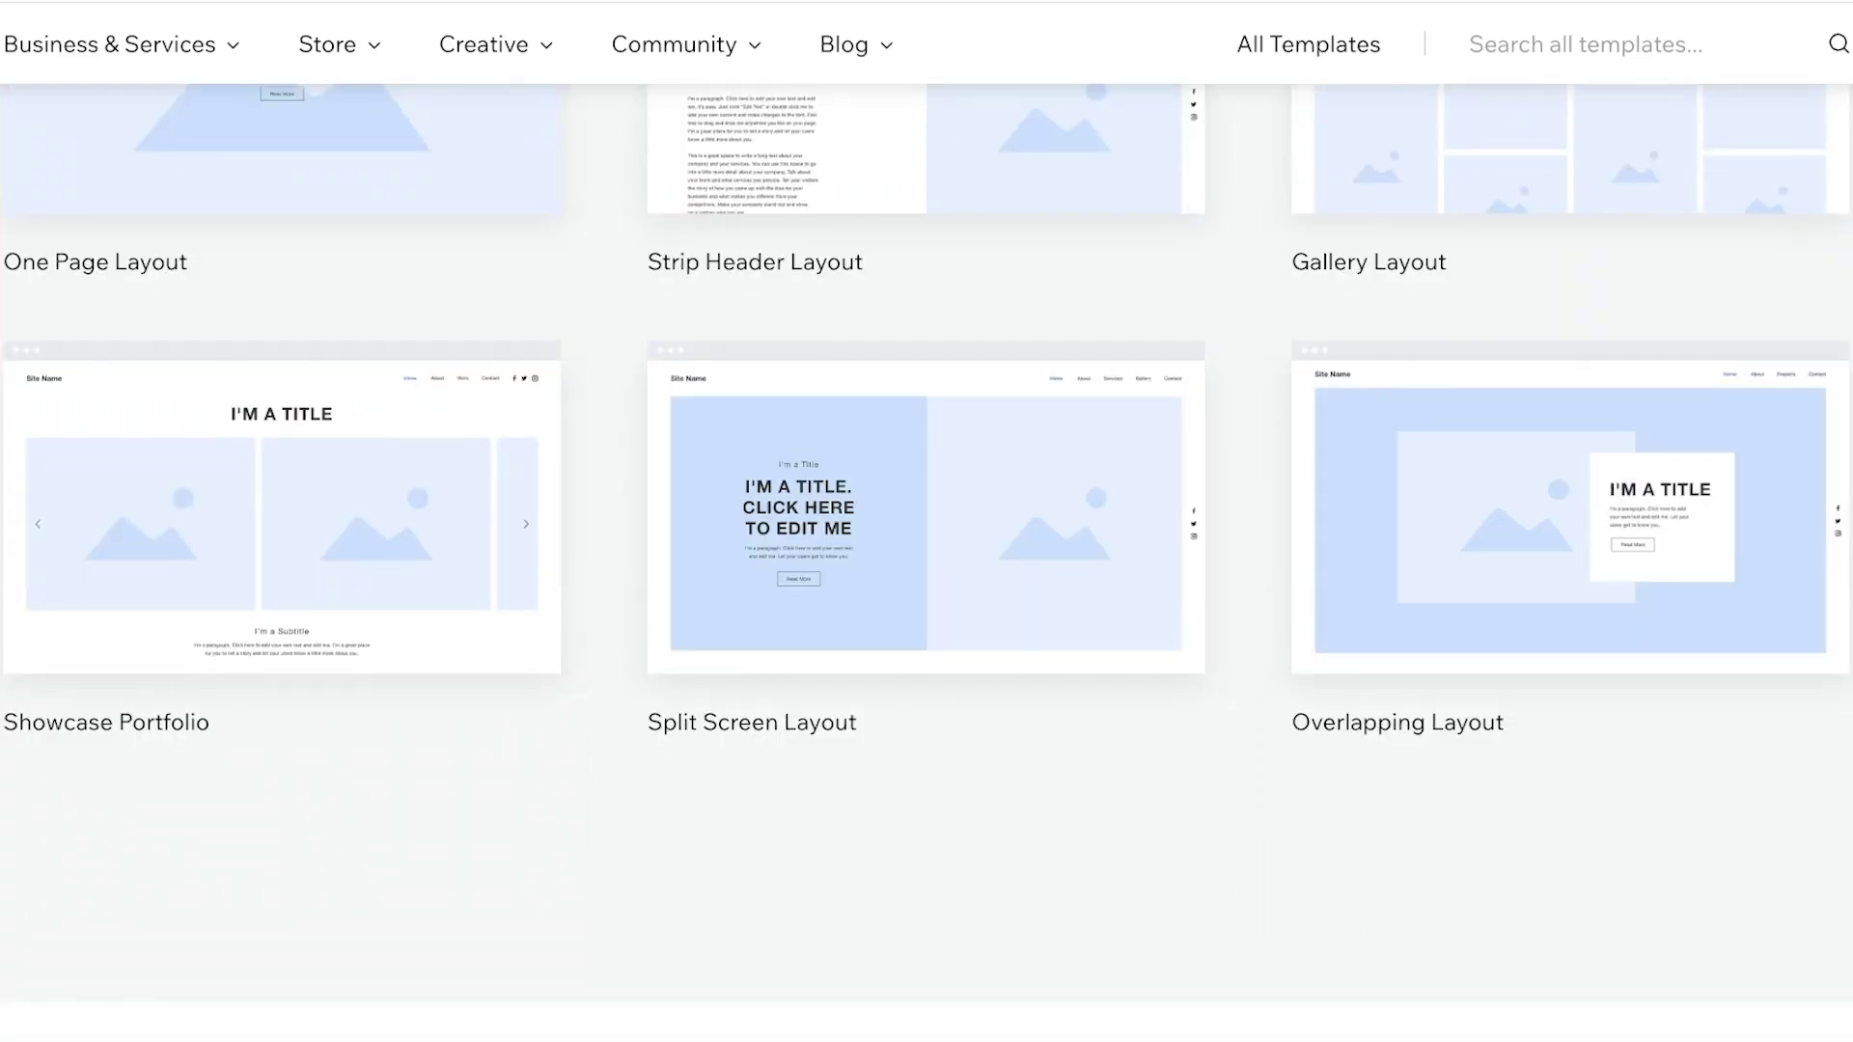
scroll(927, 522, up, 10)
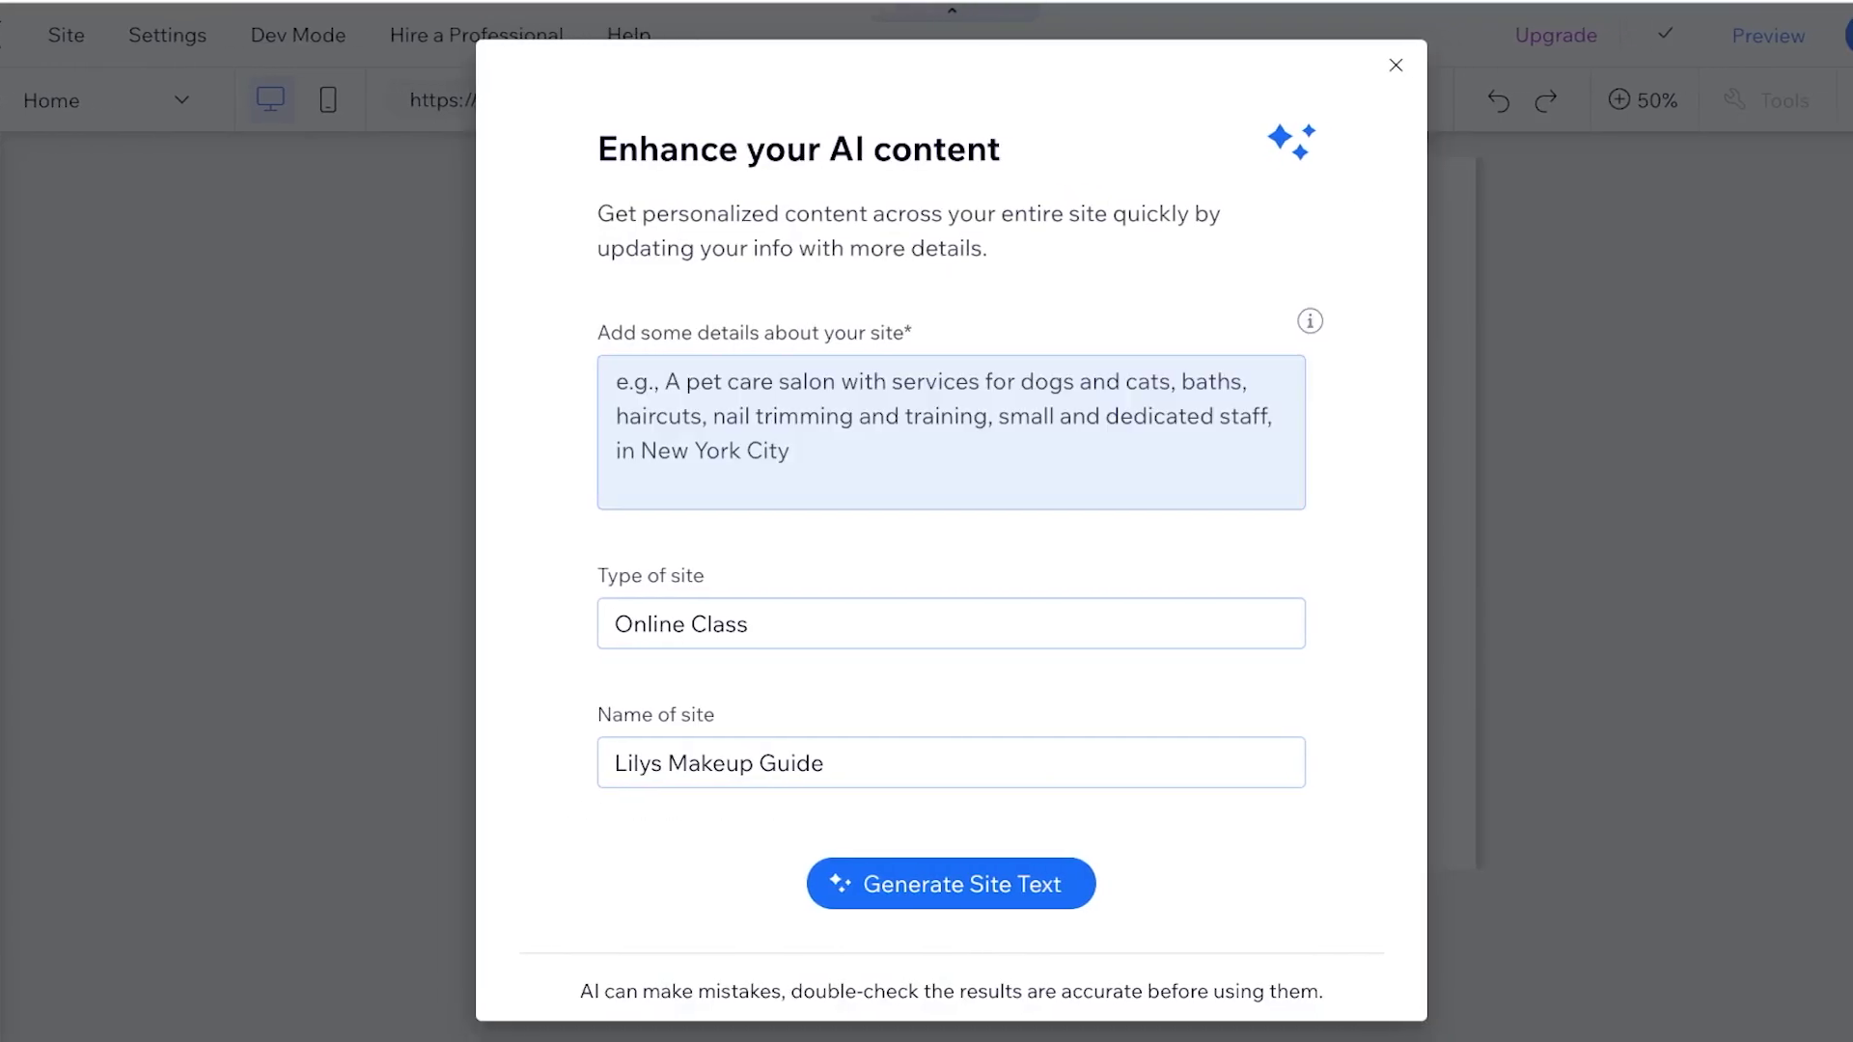
Describe the site as 'Build a website where I am selling my online course'
click(614, 382)
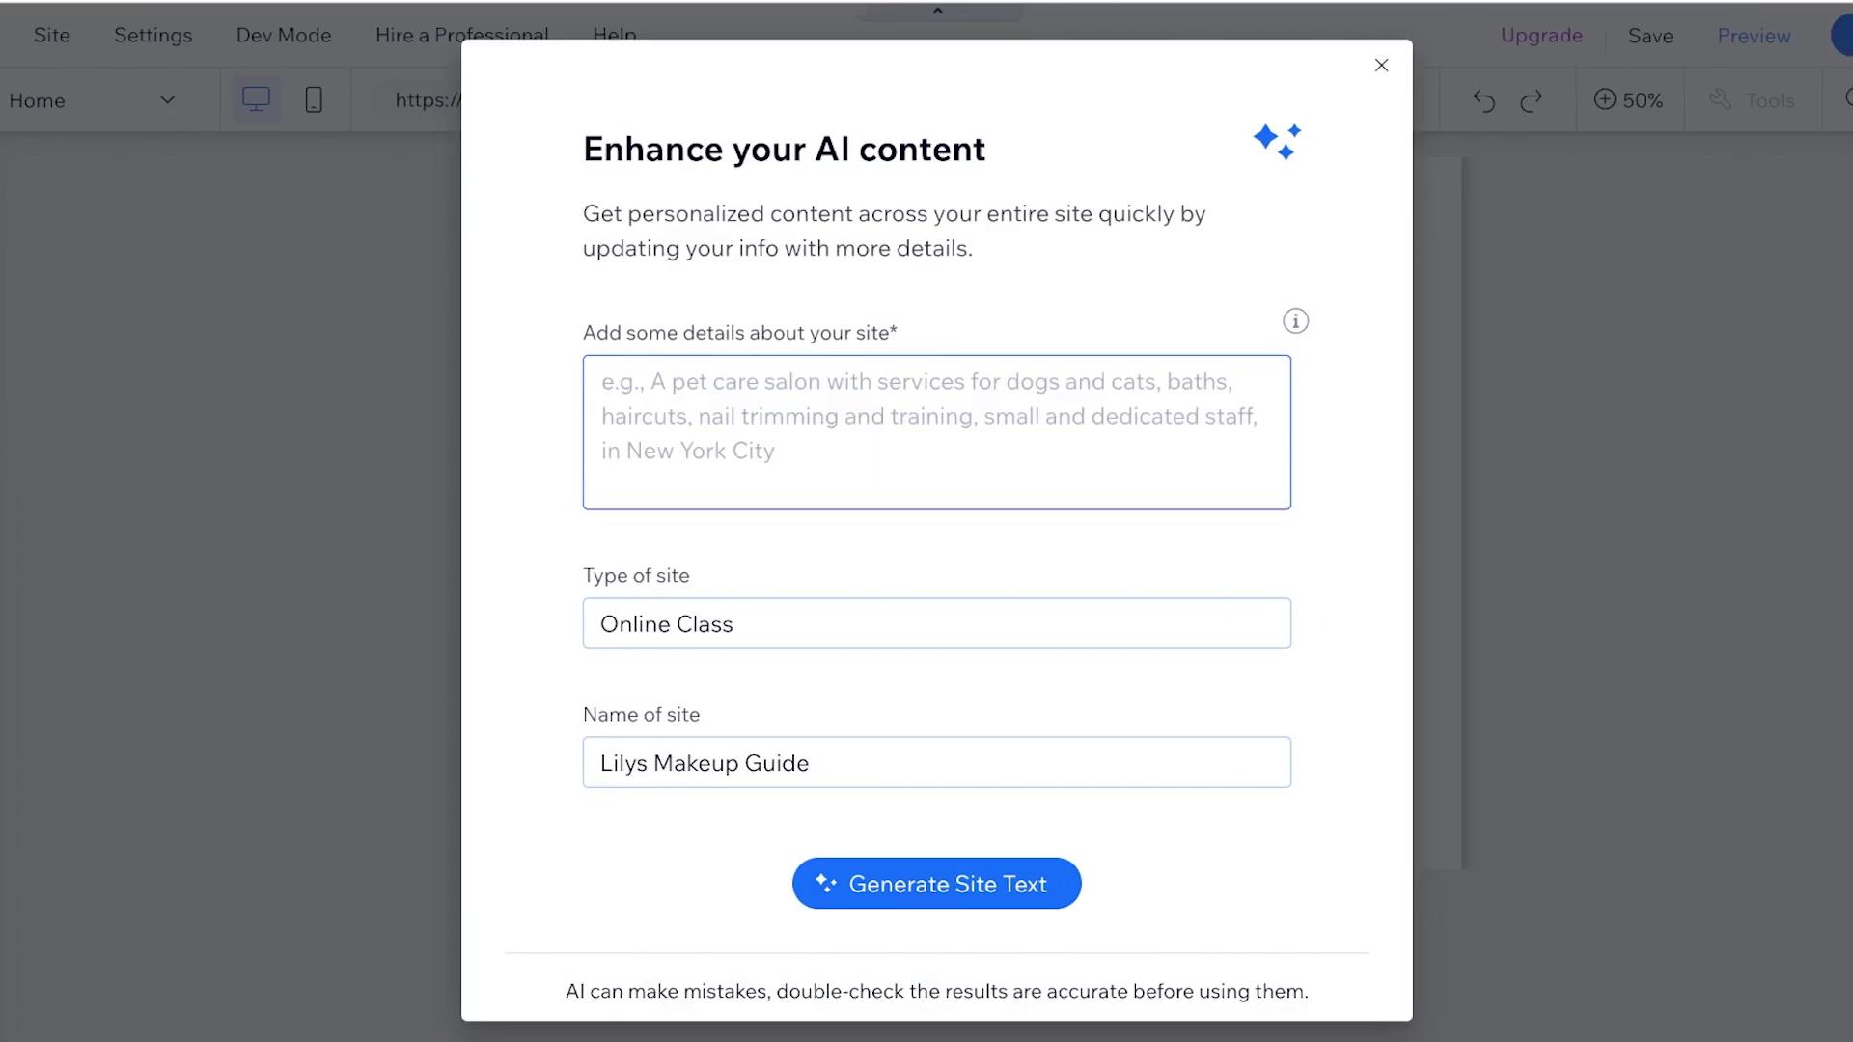
text(B)
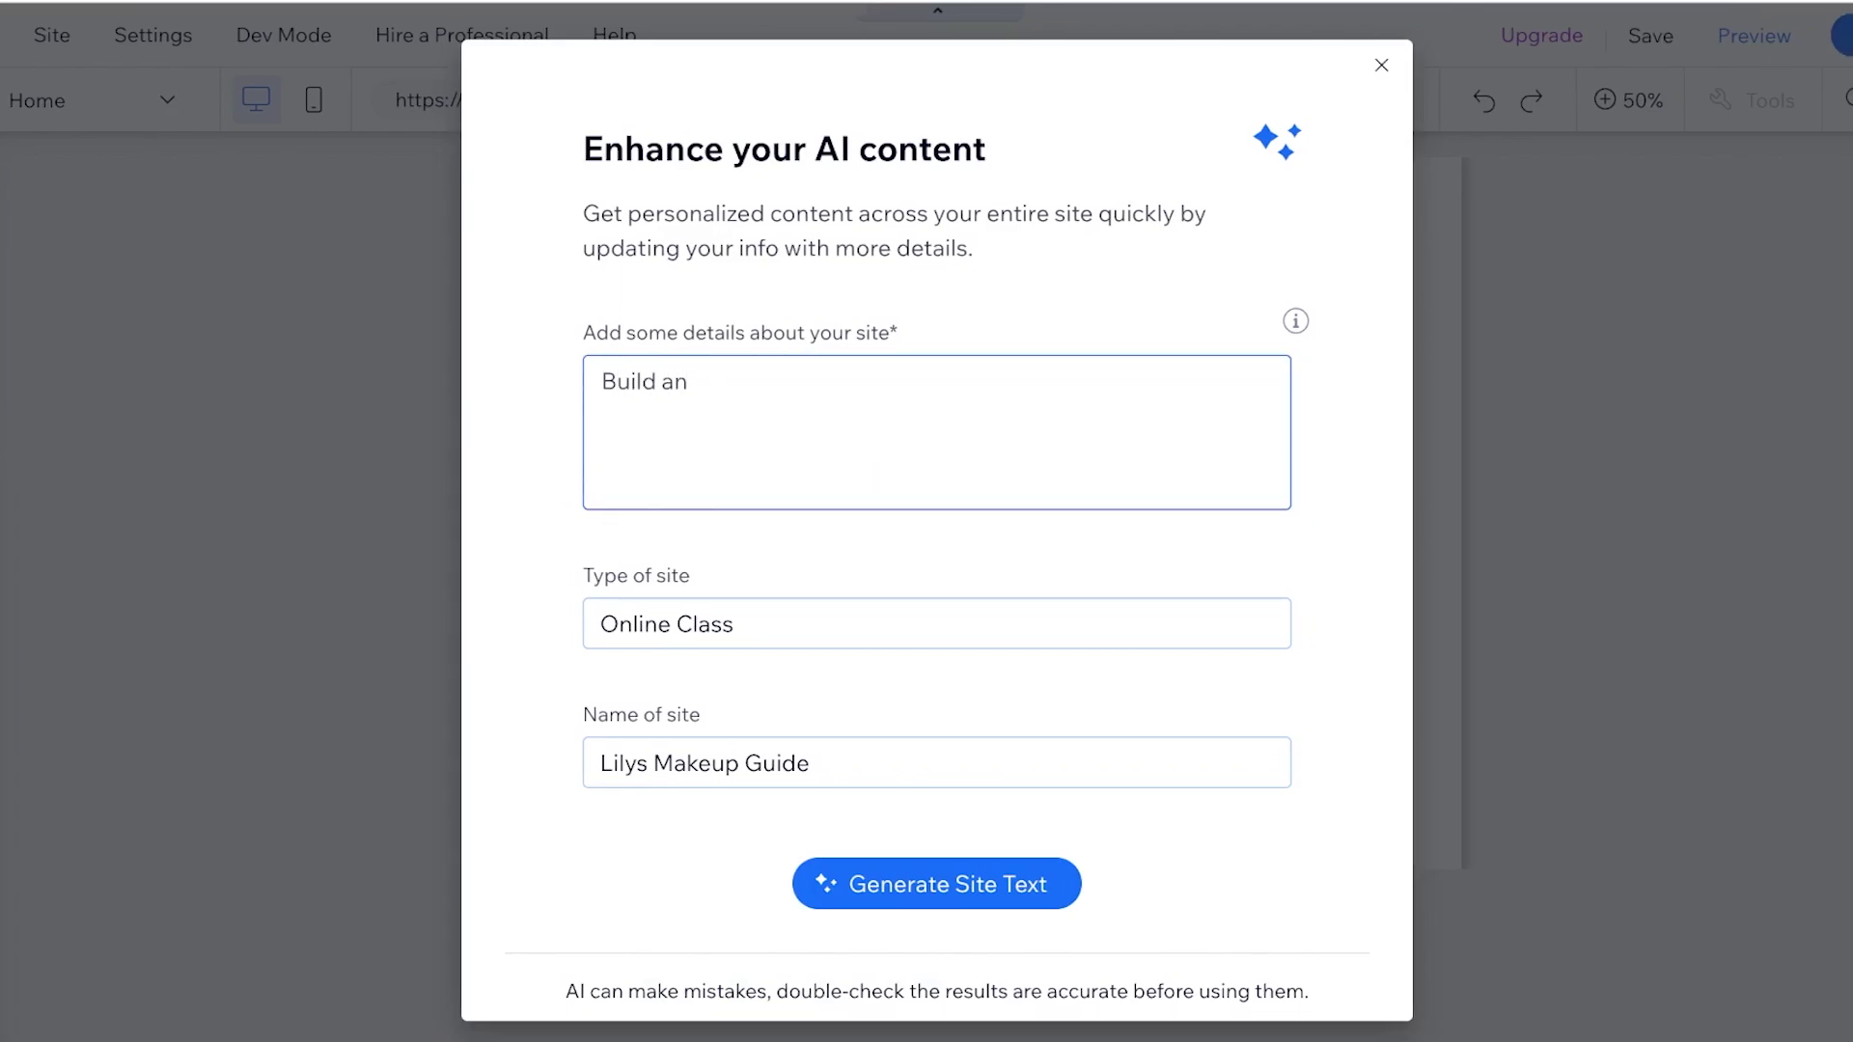
text(uild a website where I am selling)
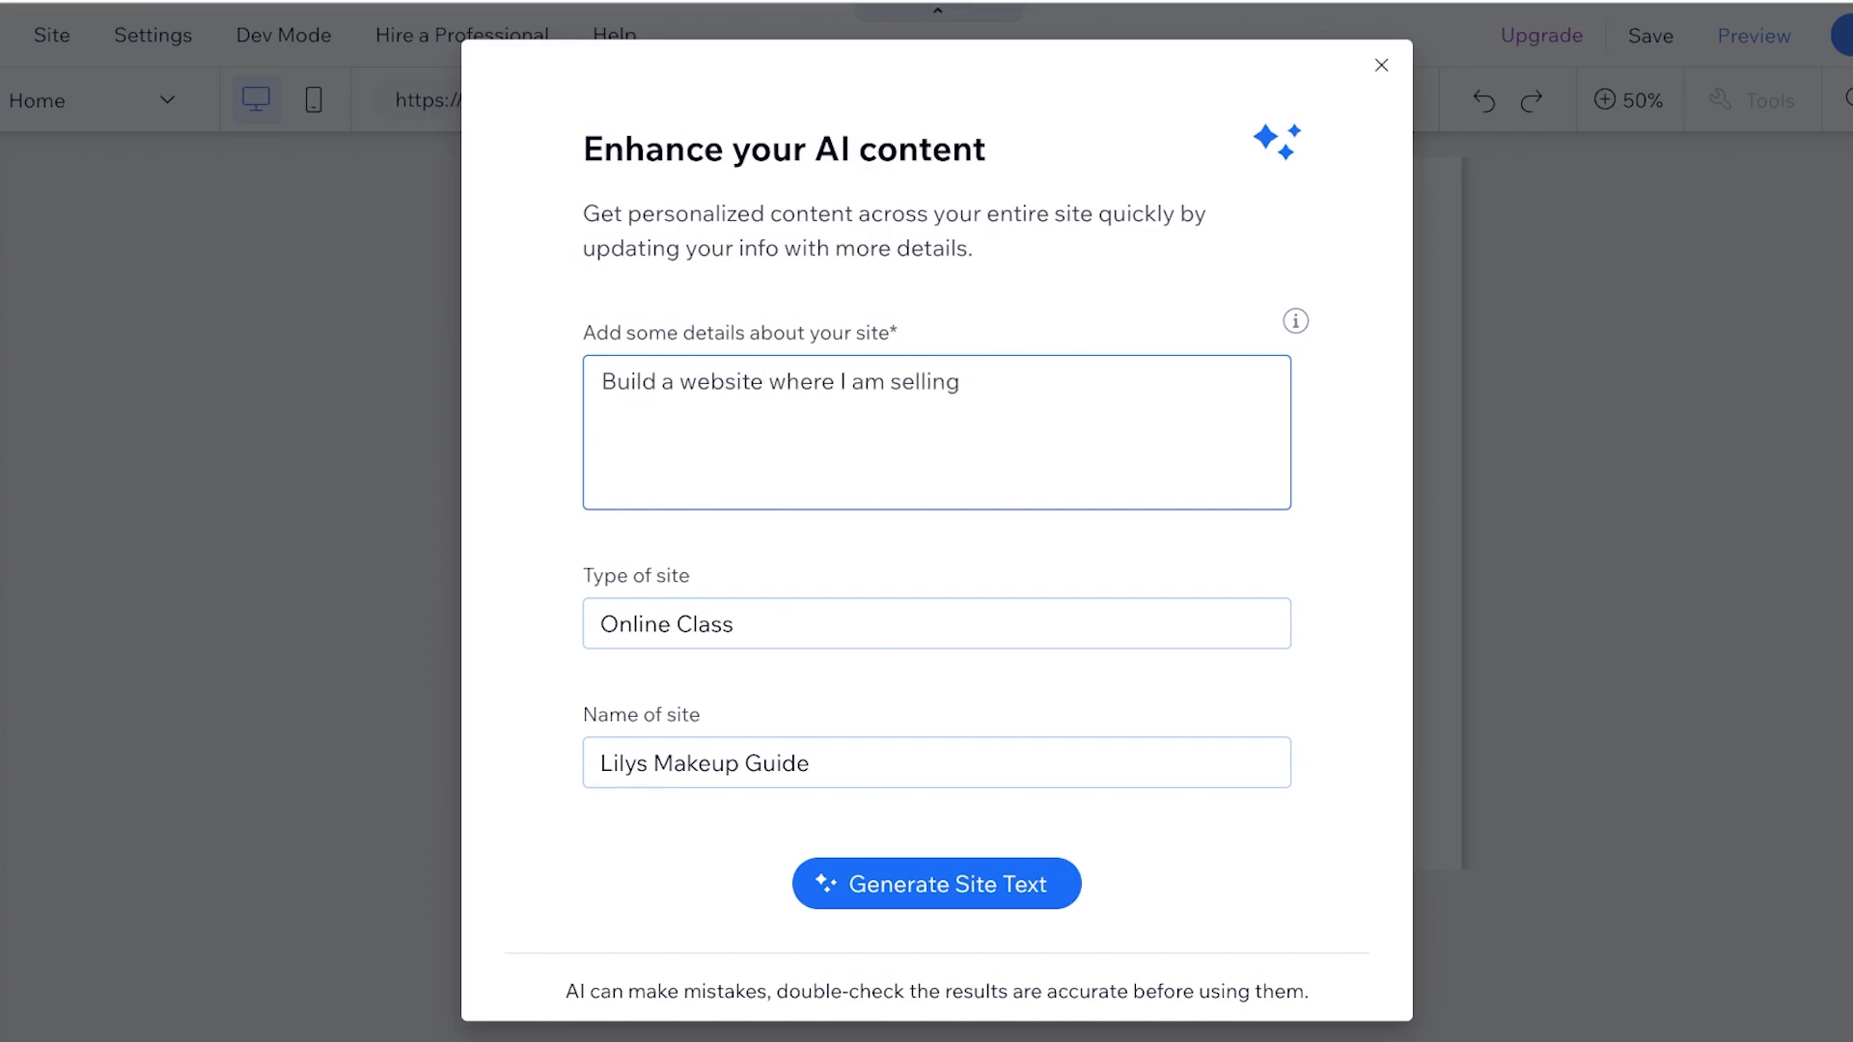
text( my online course)
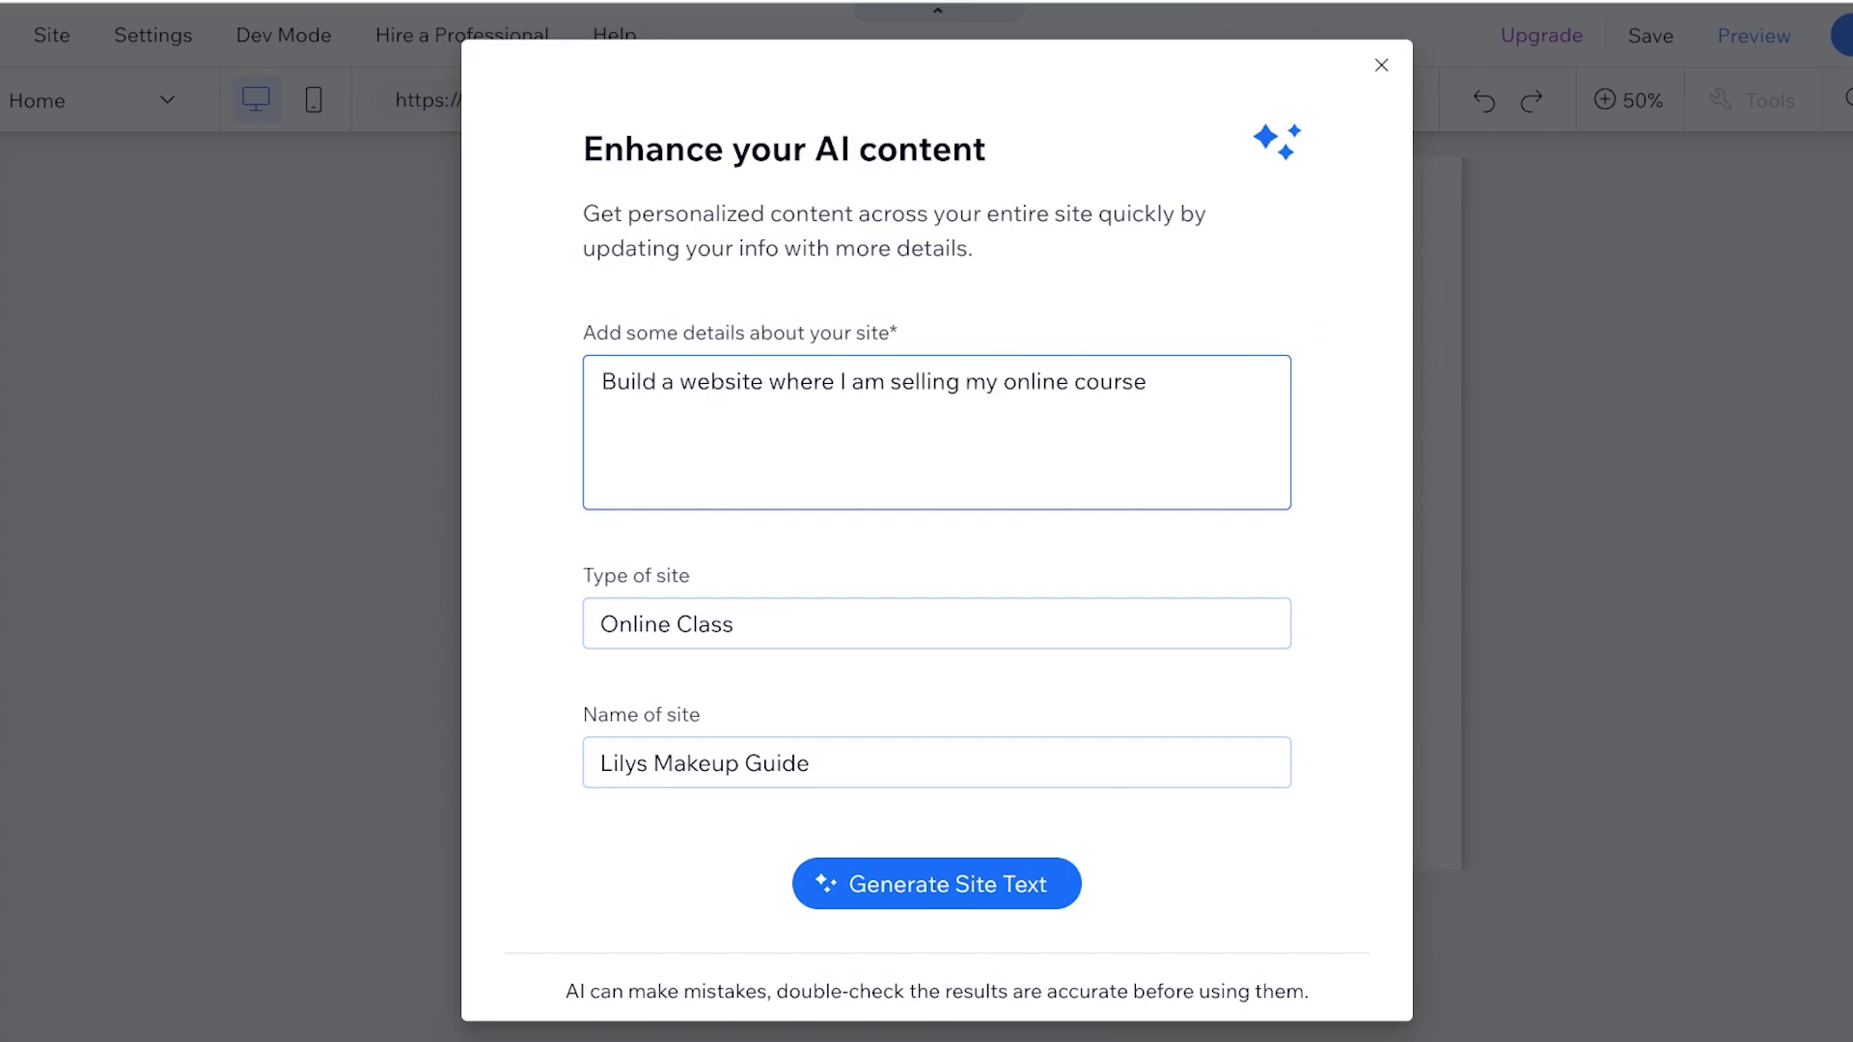
key(Tab)
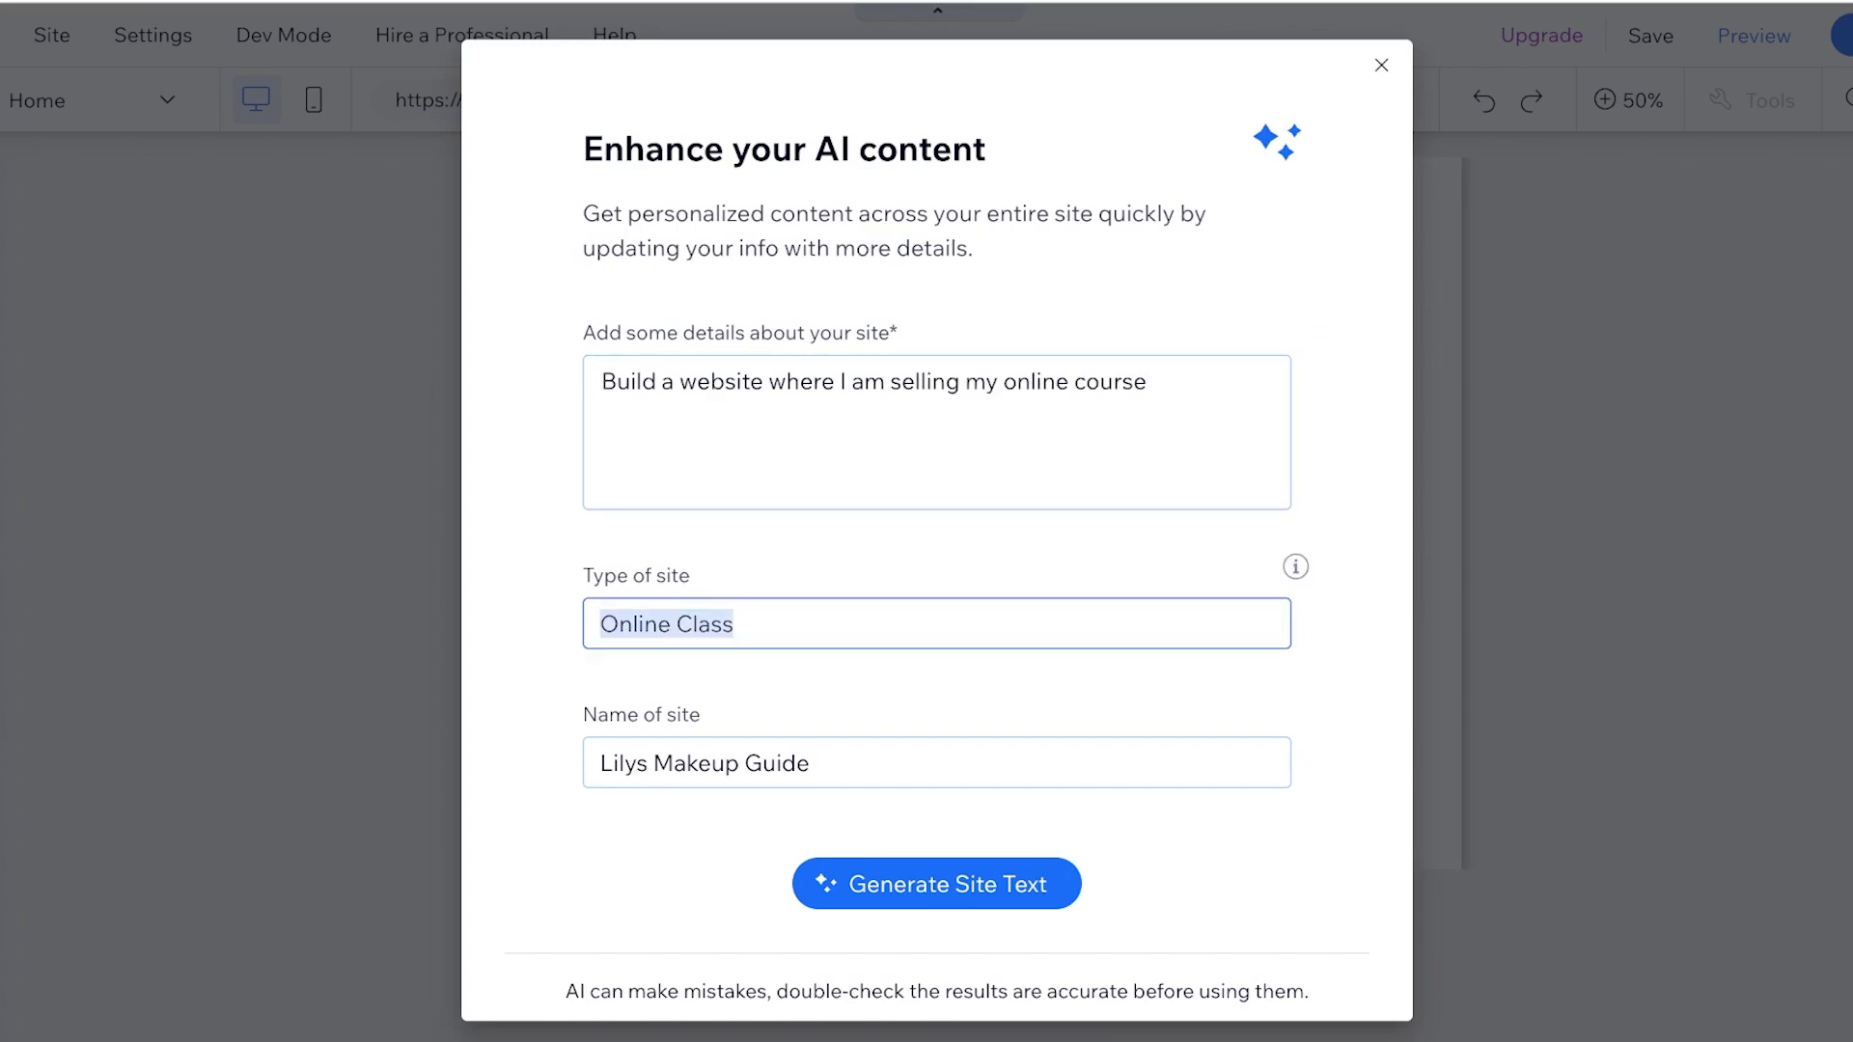
Change the site type to 'Online Course' and generate the site text
double_click(704, 624)
text(courasw)
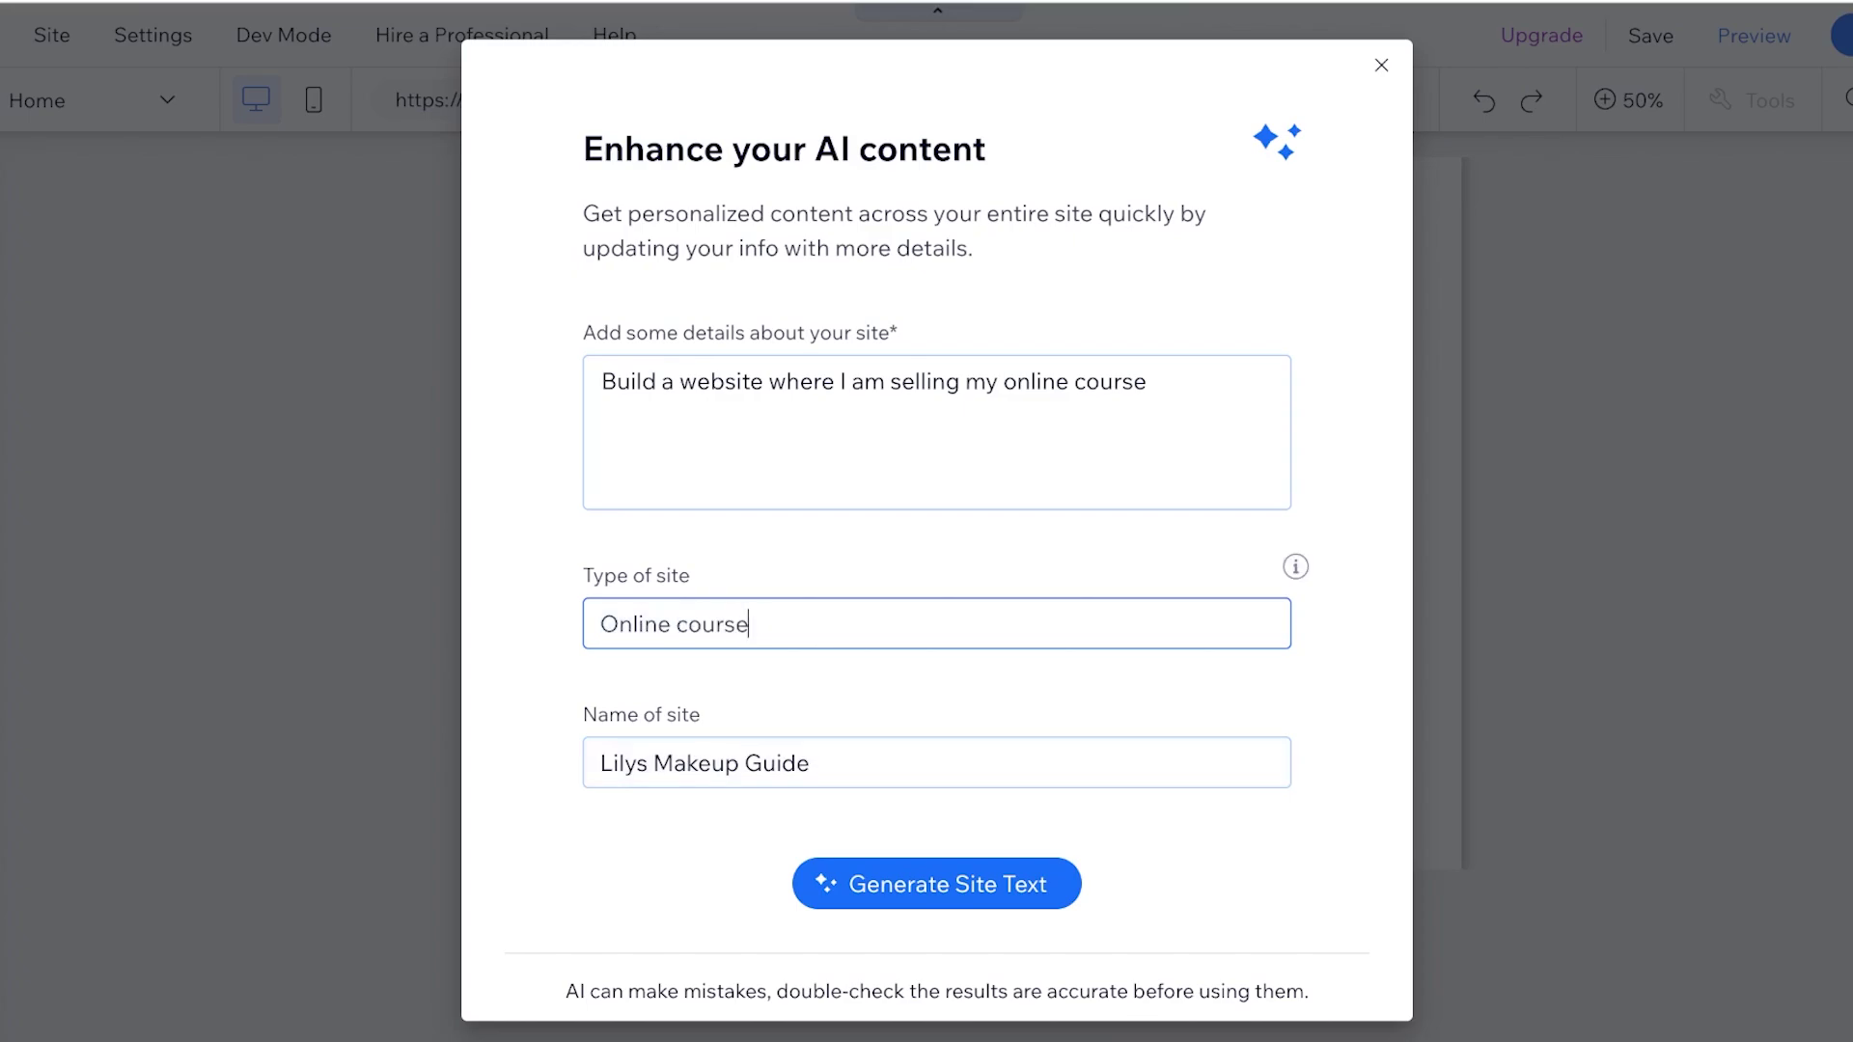
key(ctrl+BackSpace)
text(Course)
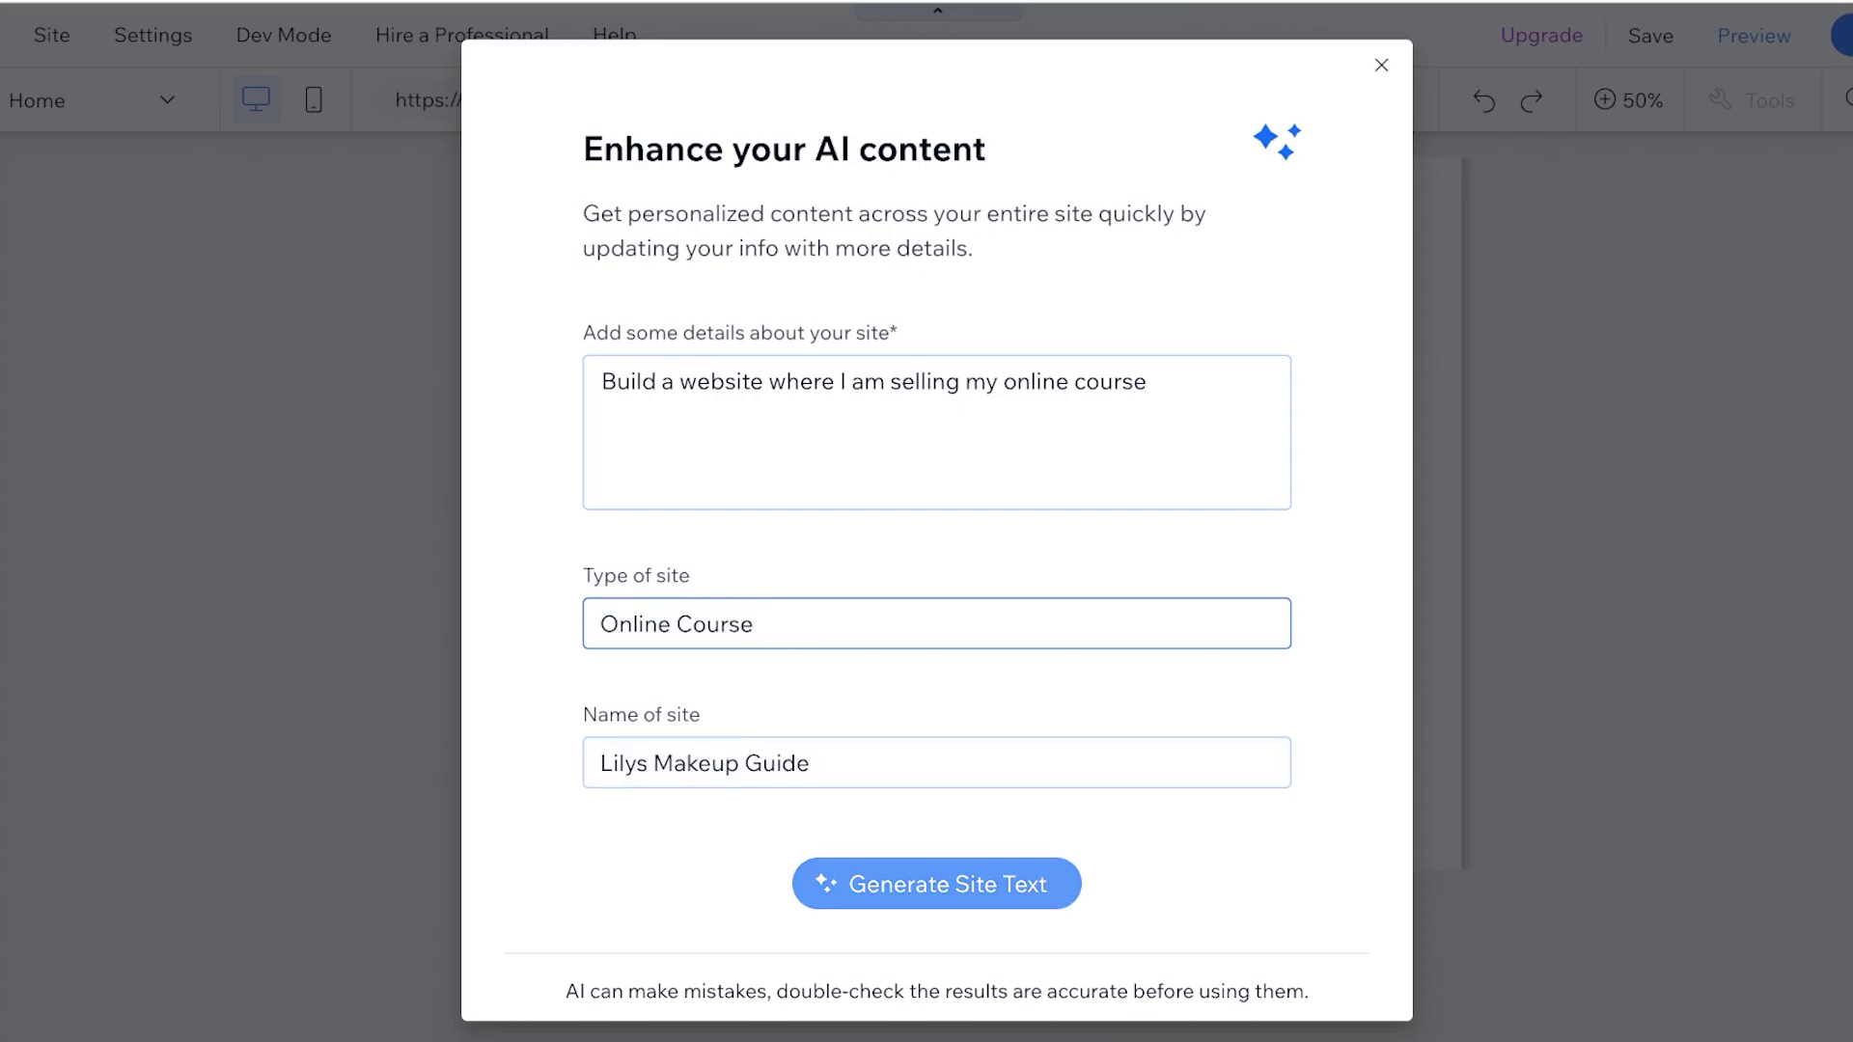
click(936, 884)
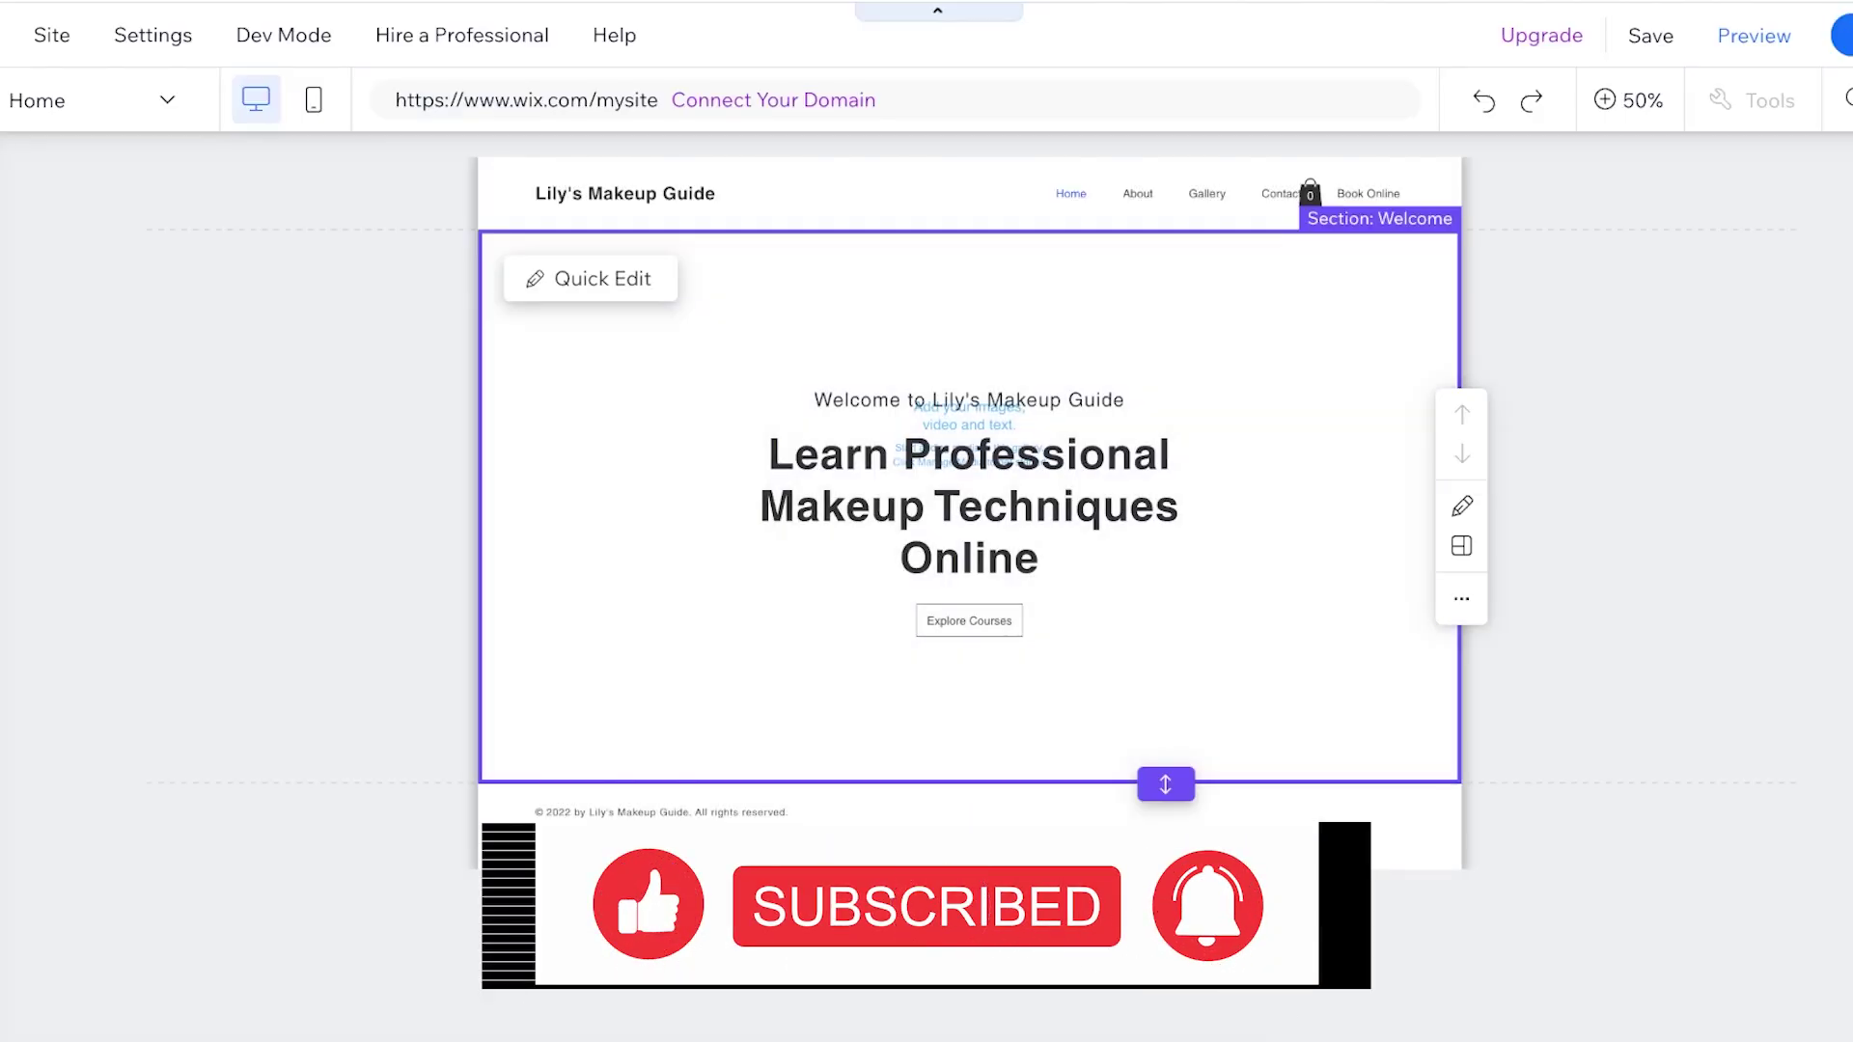
At 100% zoom, move the Pro Gallery down and drag the headline over it
click(1628, 99)
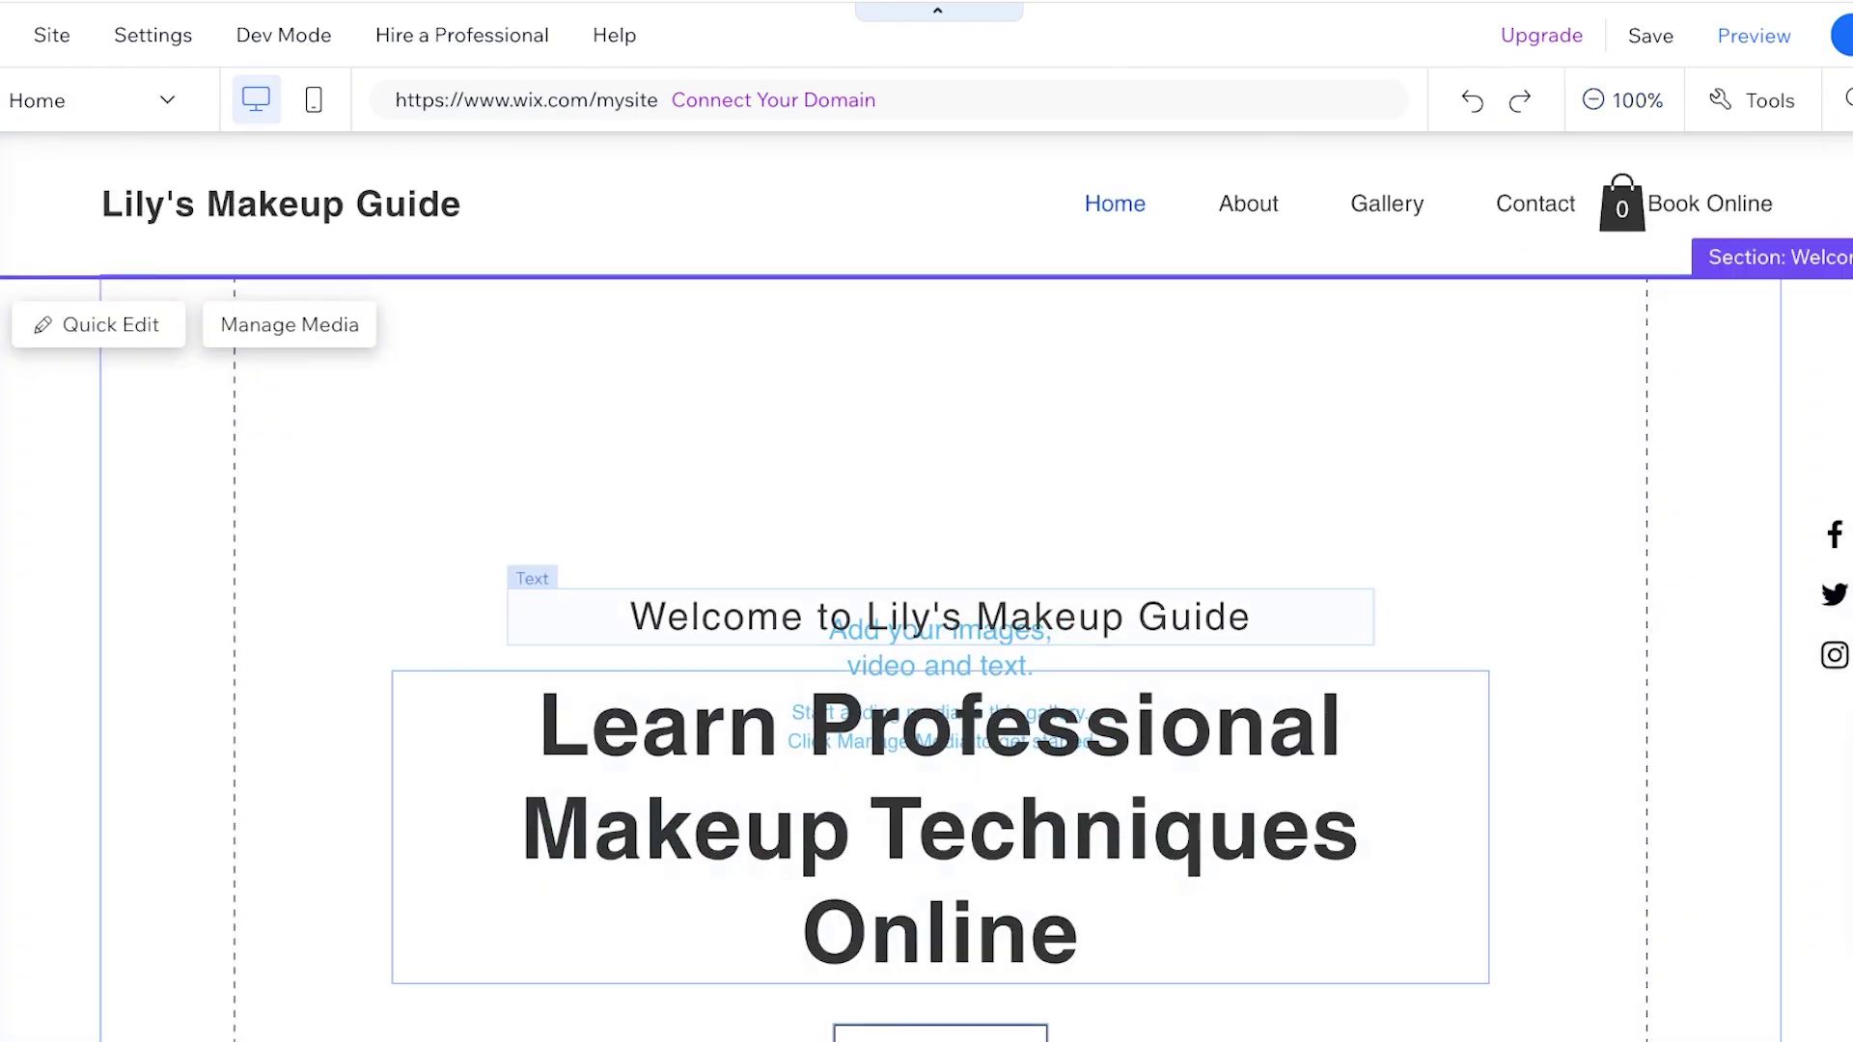
click(1091, 501)
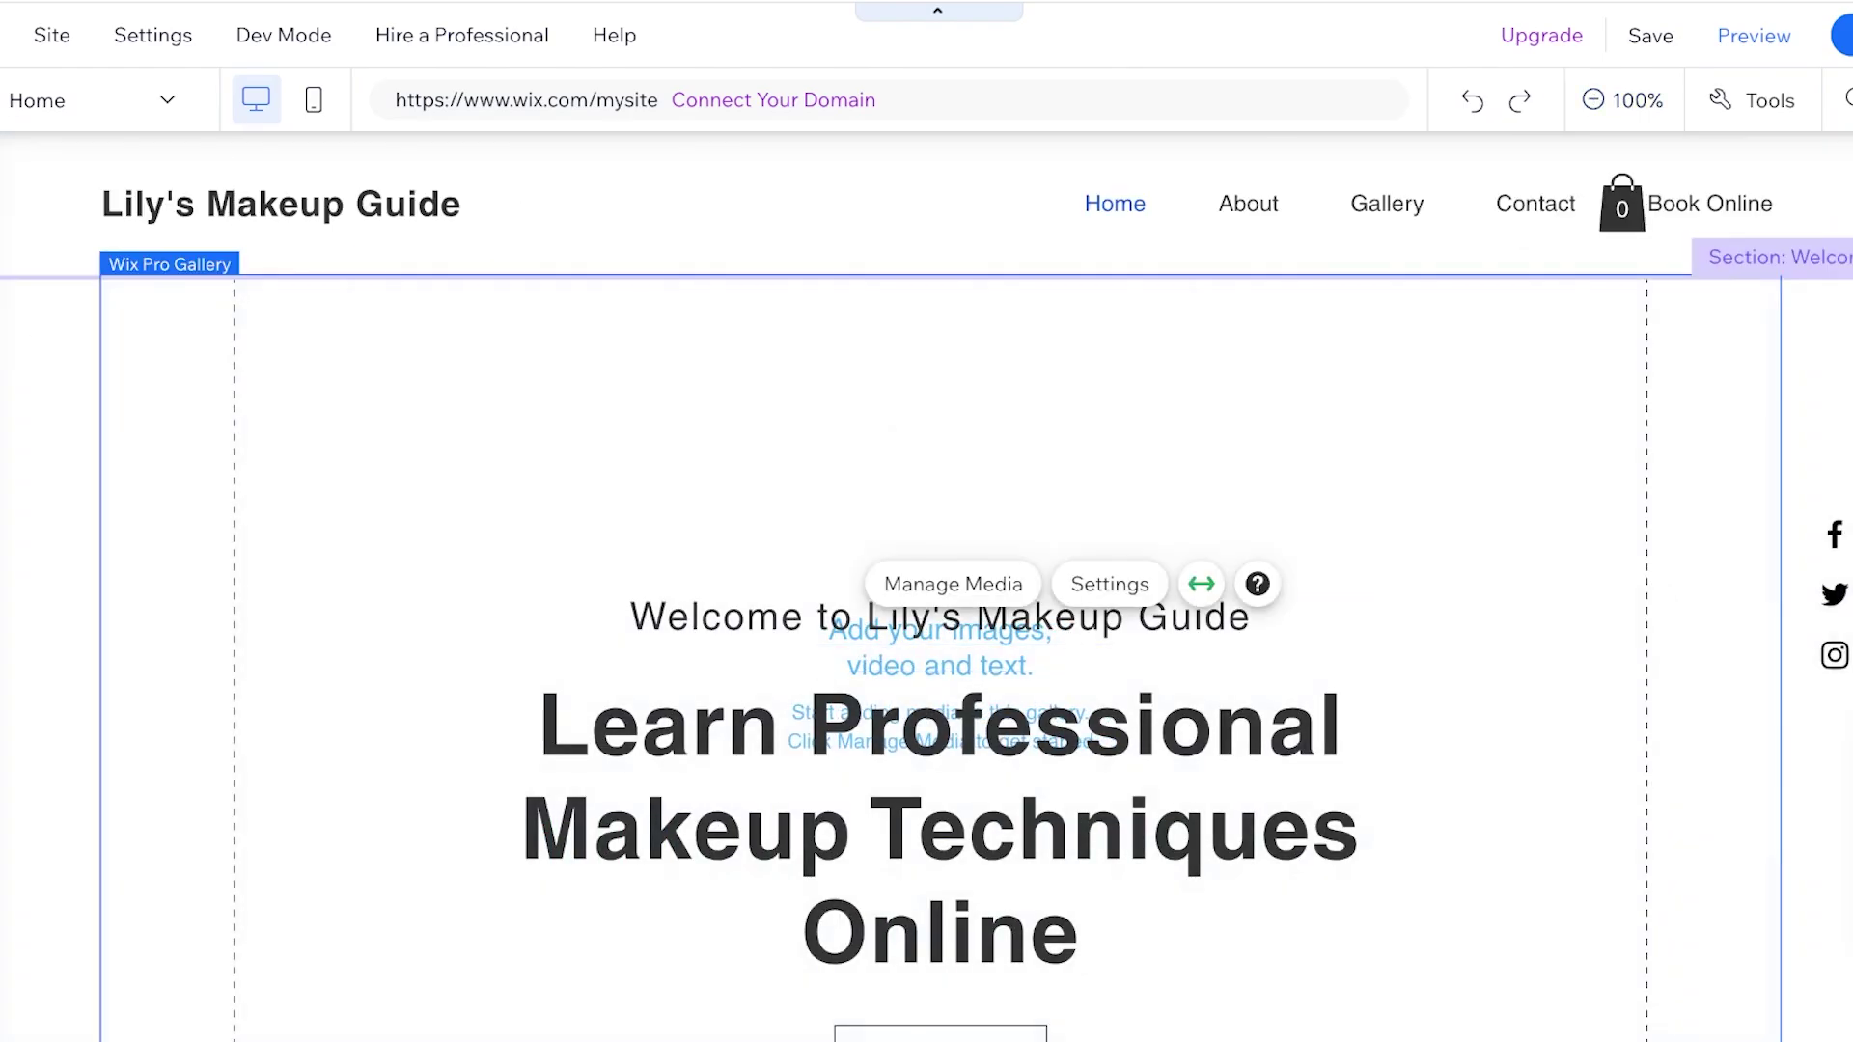
drag(1071, 617, 1072, 677)
drag(941, 772, 941, 712)
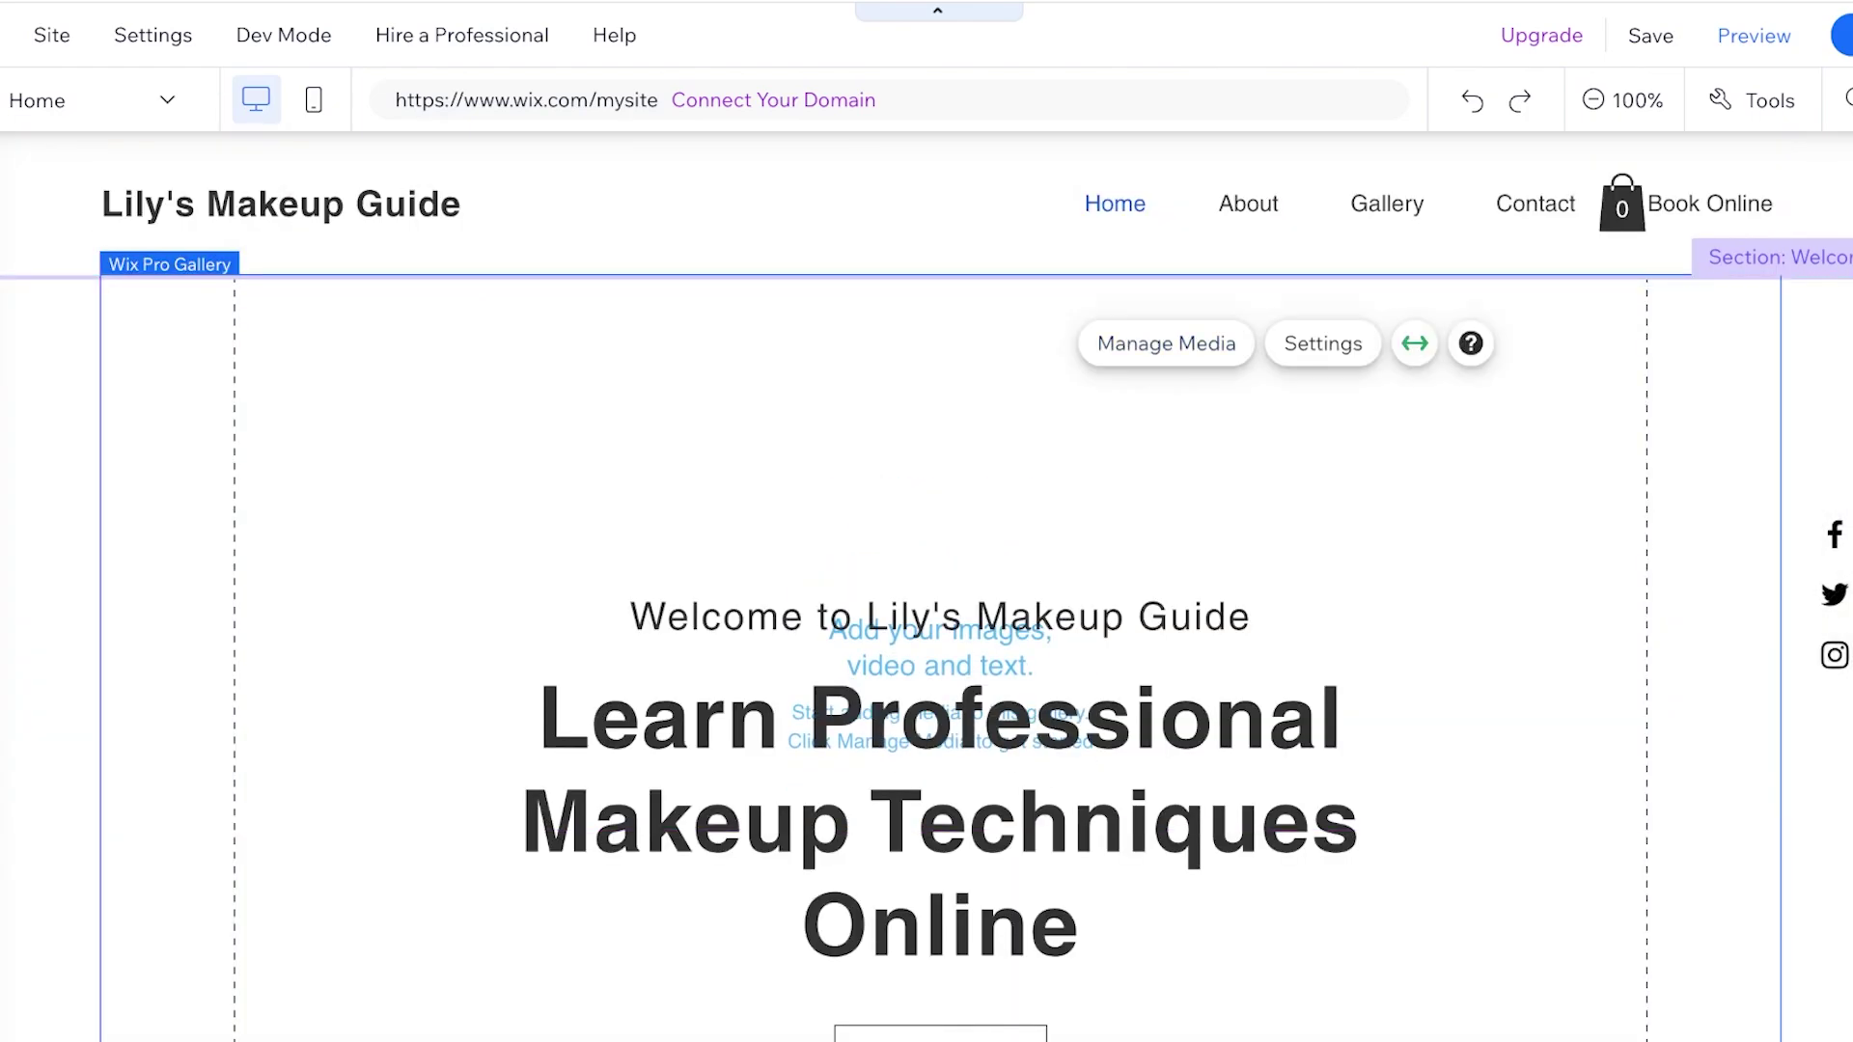
Add a makeup-artist stock photo from Media from Wix to the gallery
click(1166, 344)
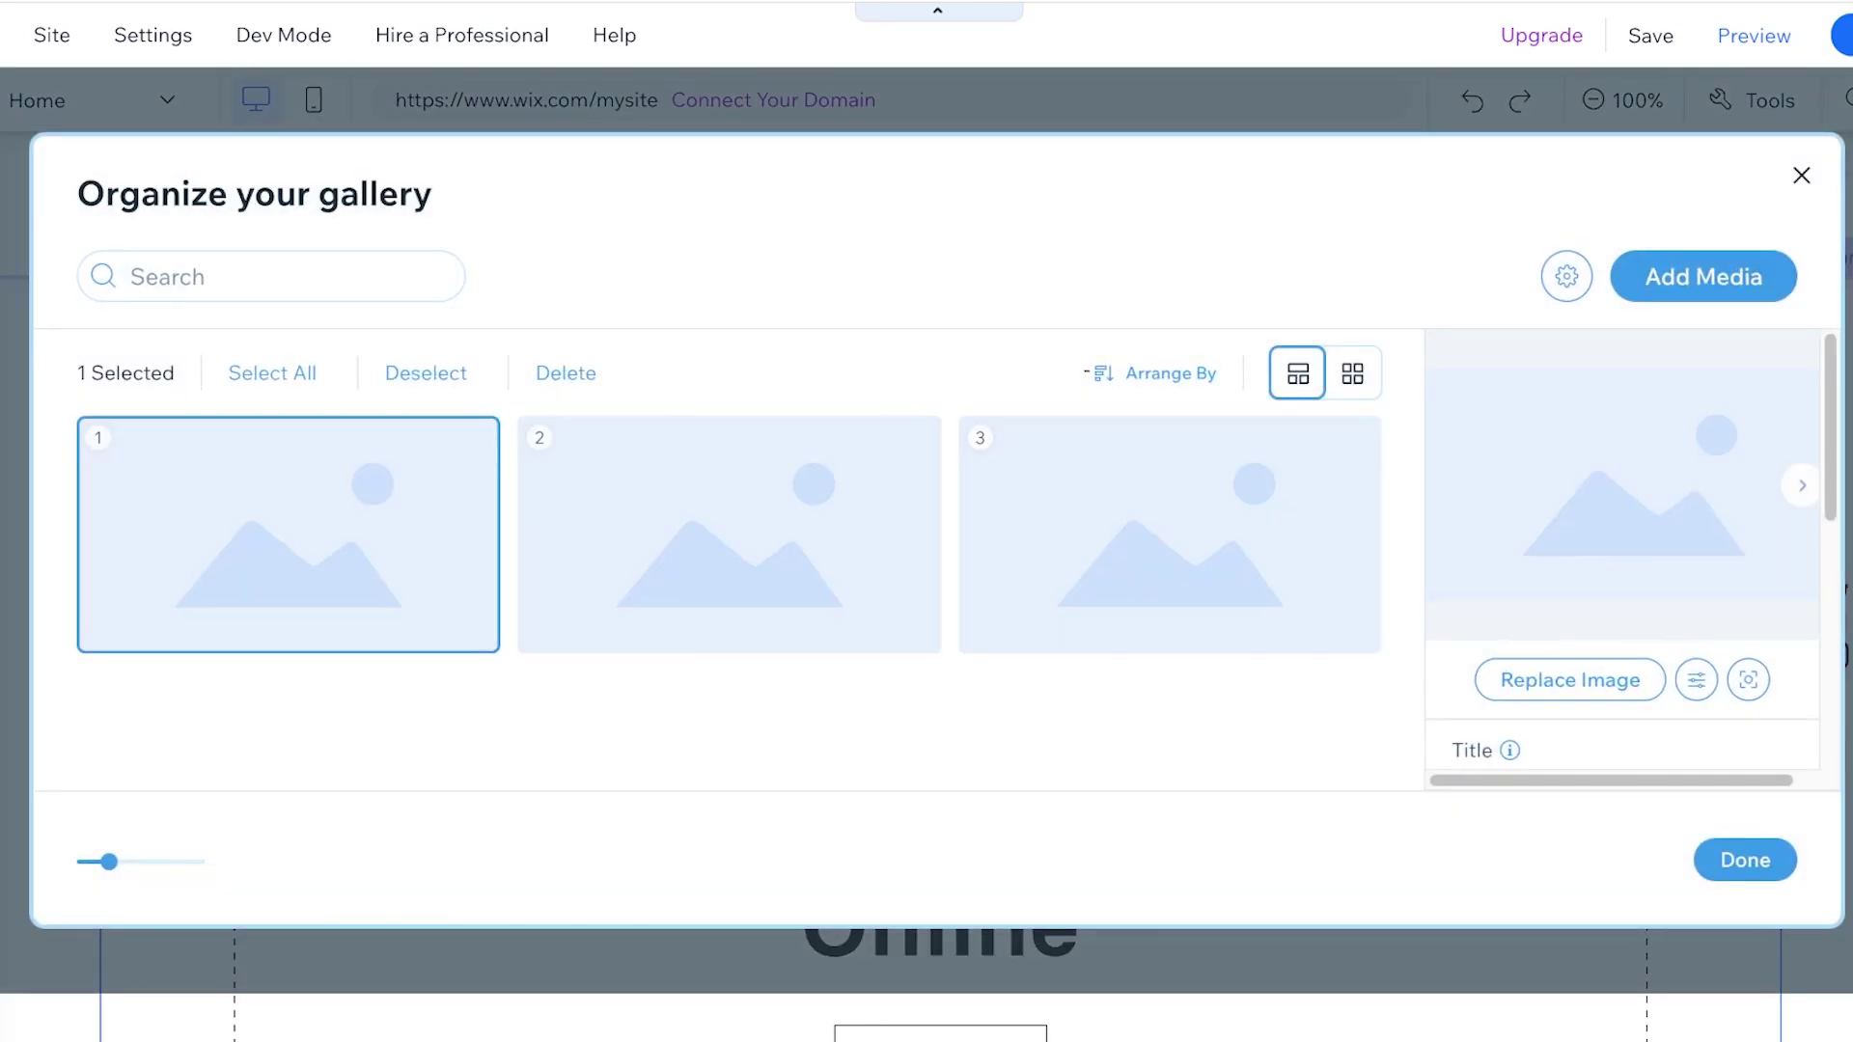
click(1703, 277)
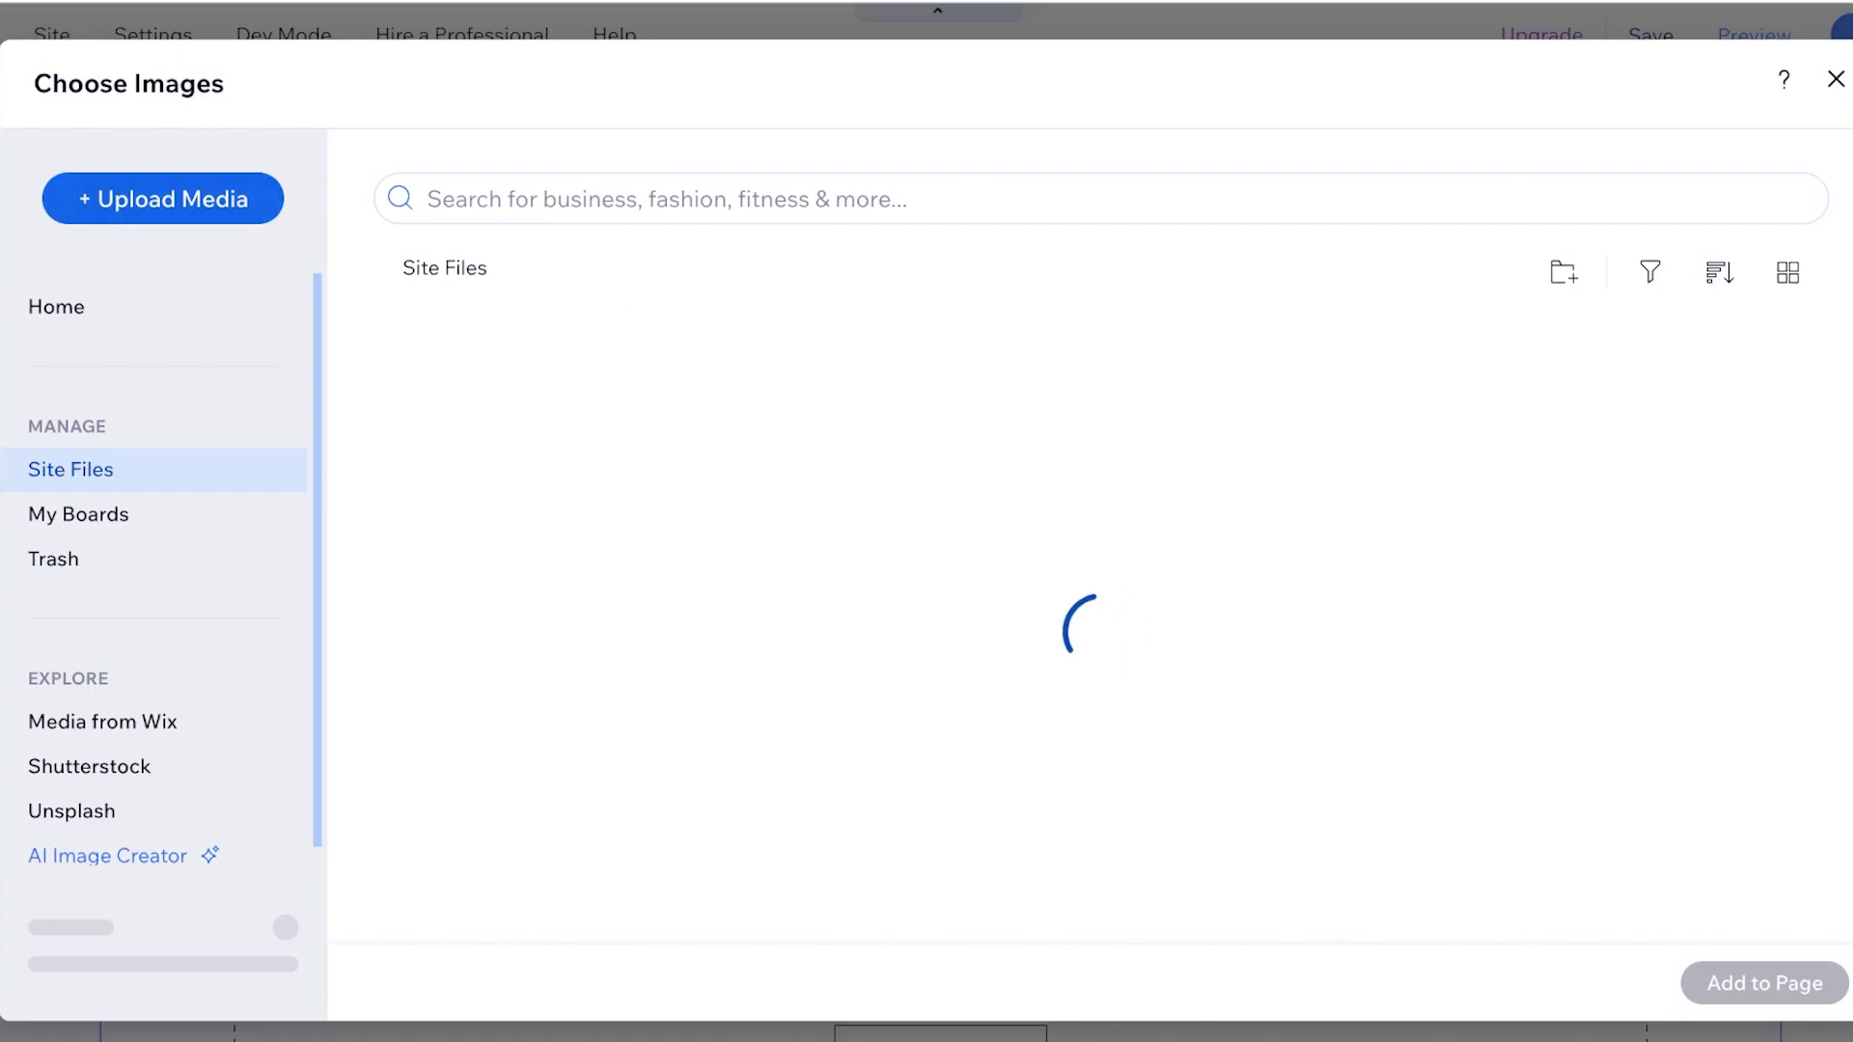
scroll(97, 705, down, 1)
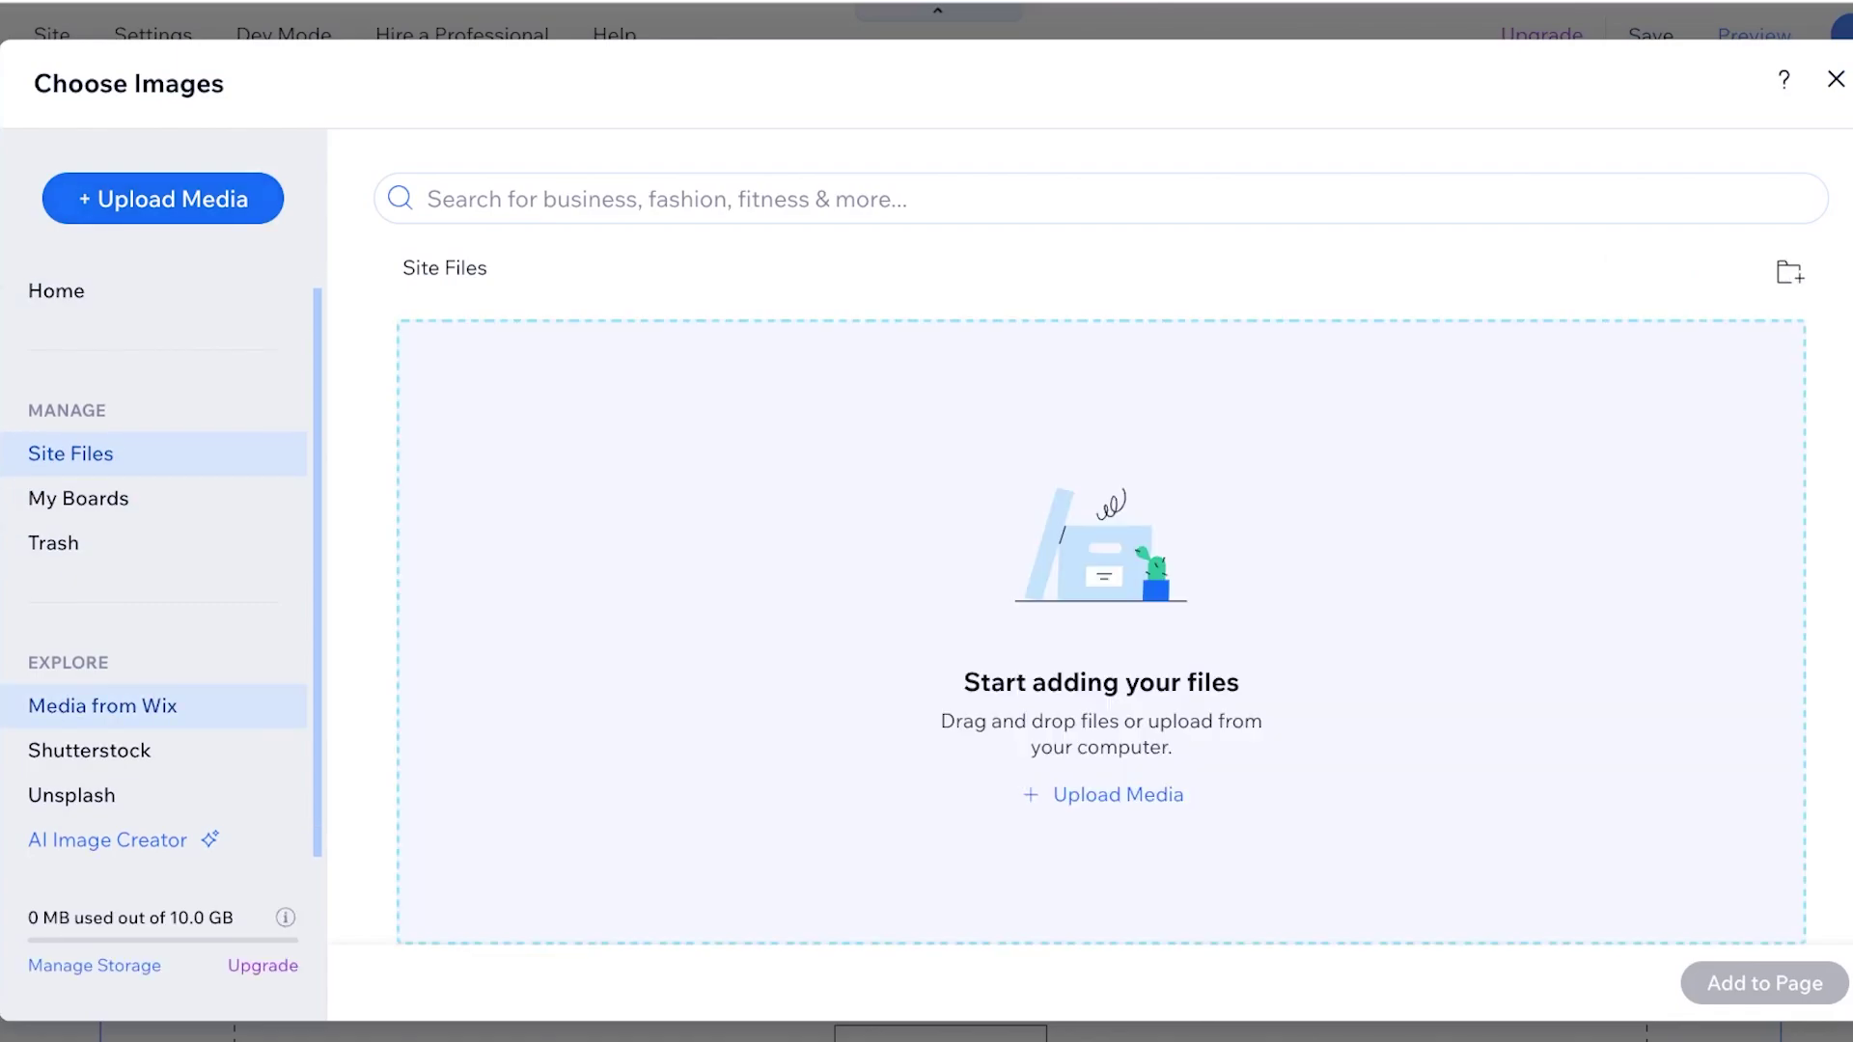
click(97, 706)
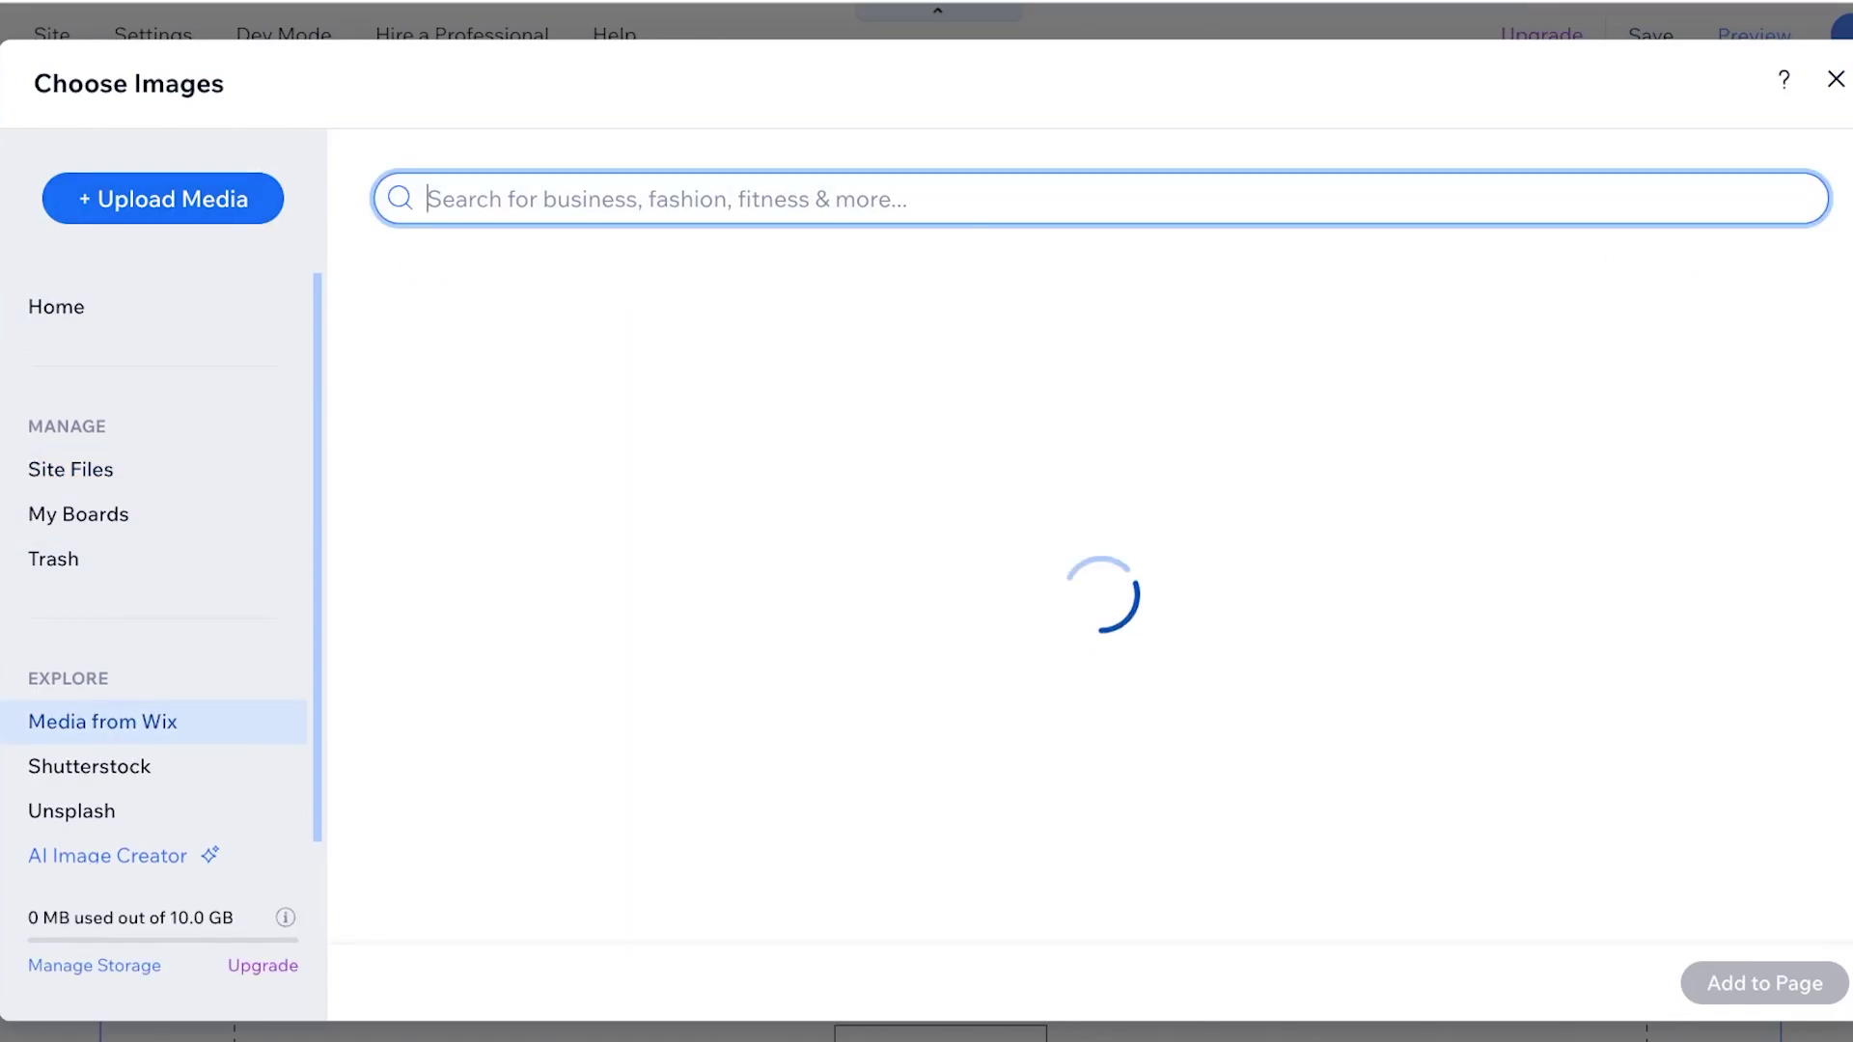
text(makeup)
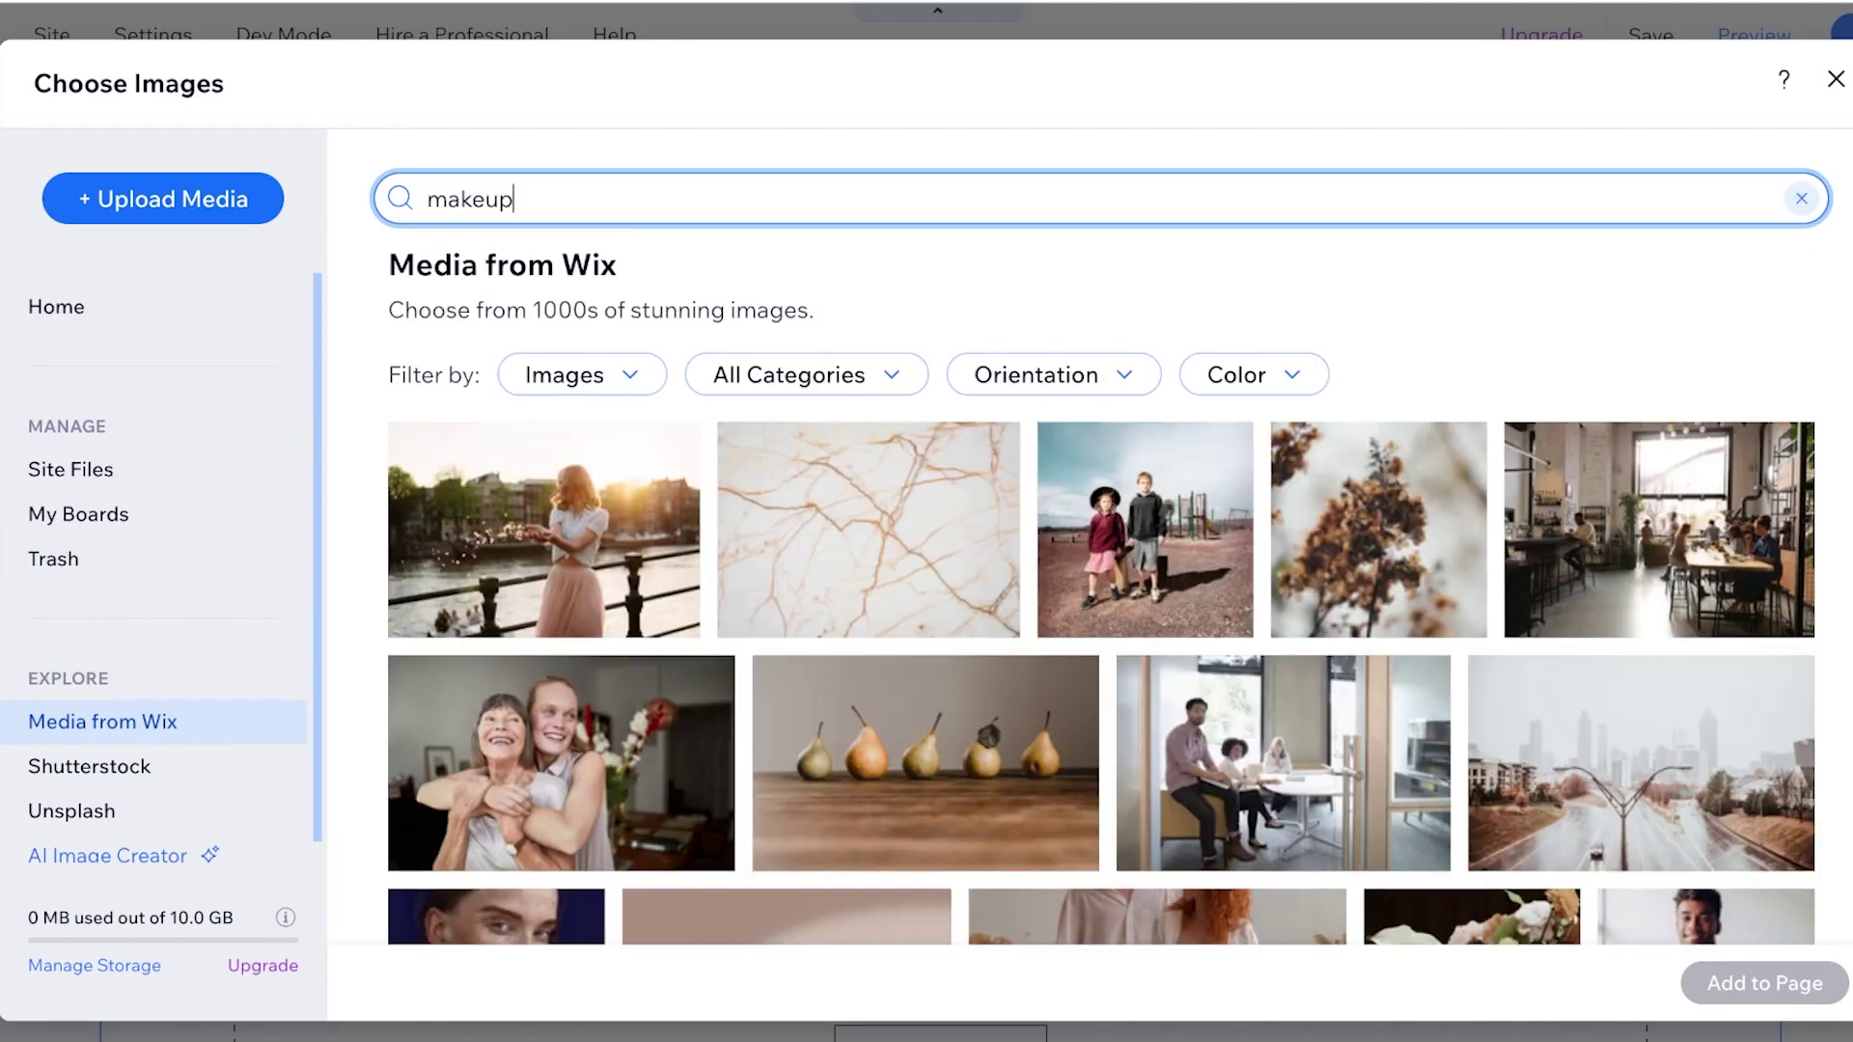
key(Return)
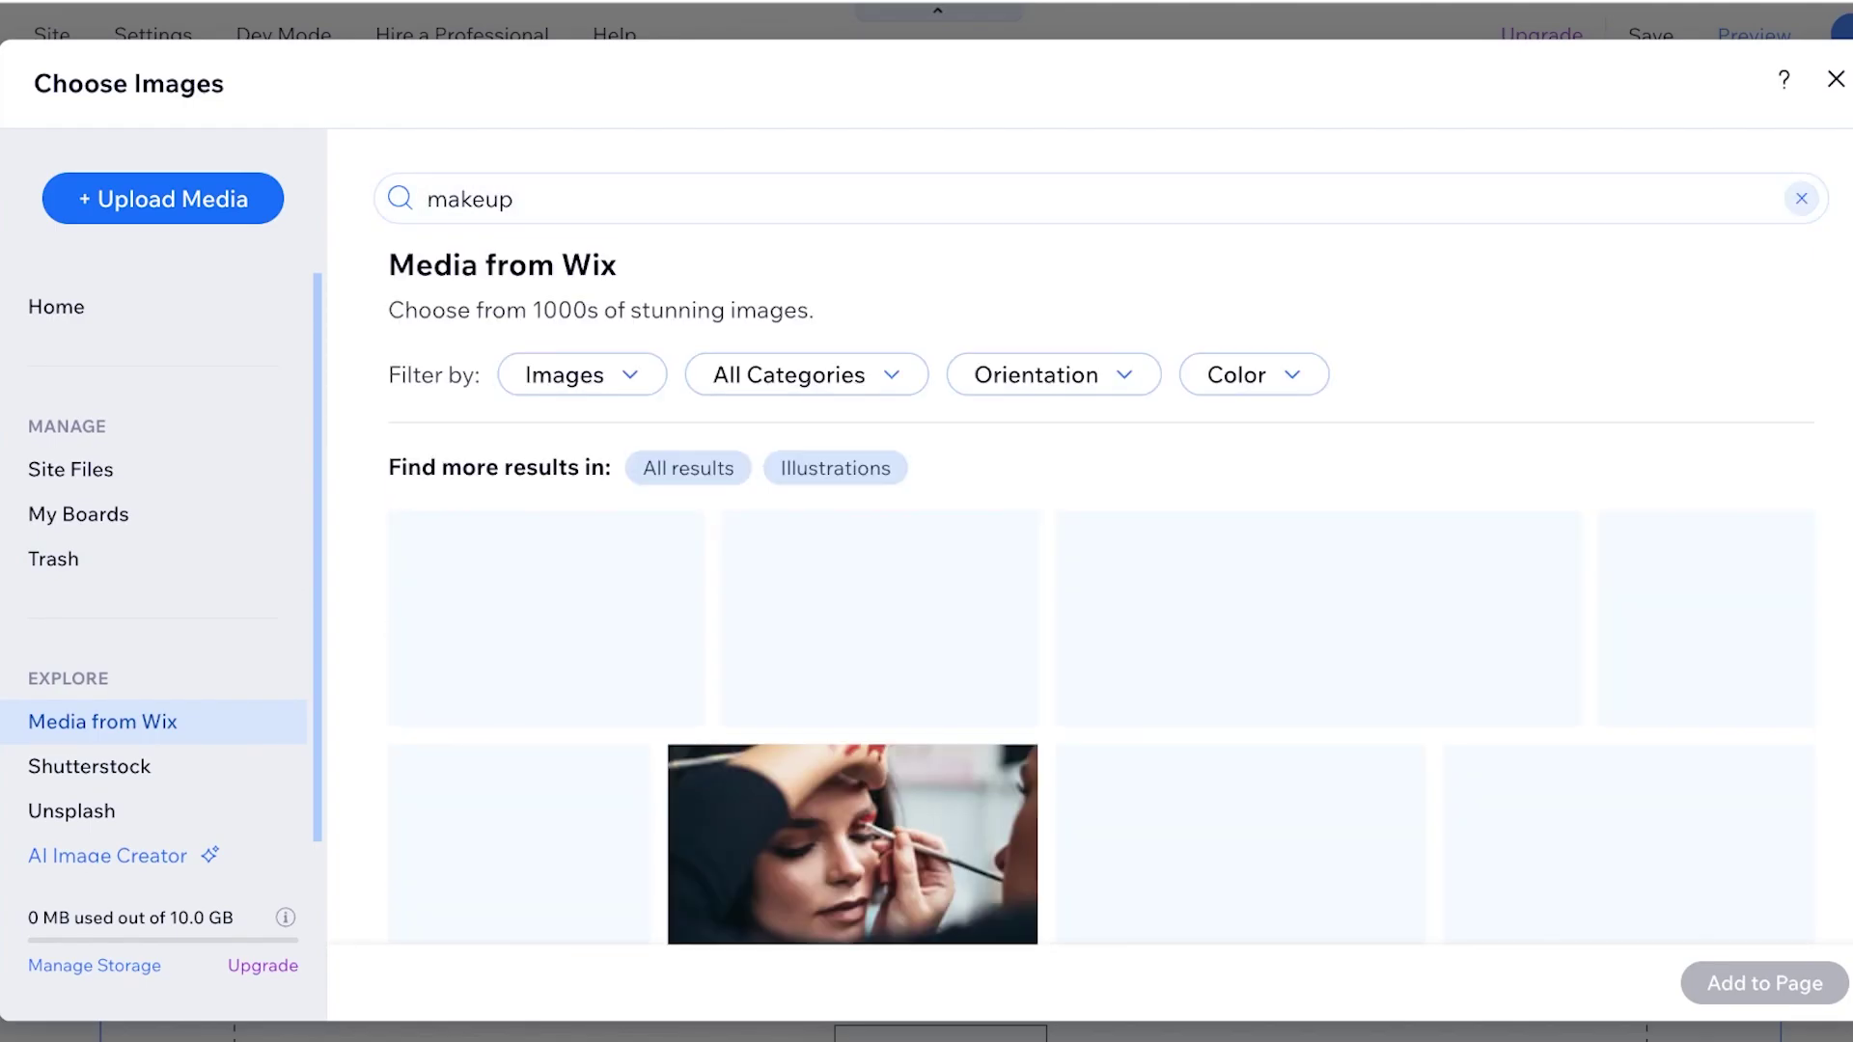
click(852, 845)
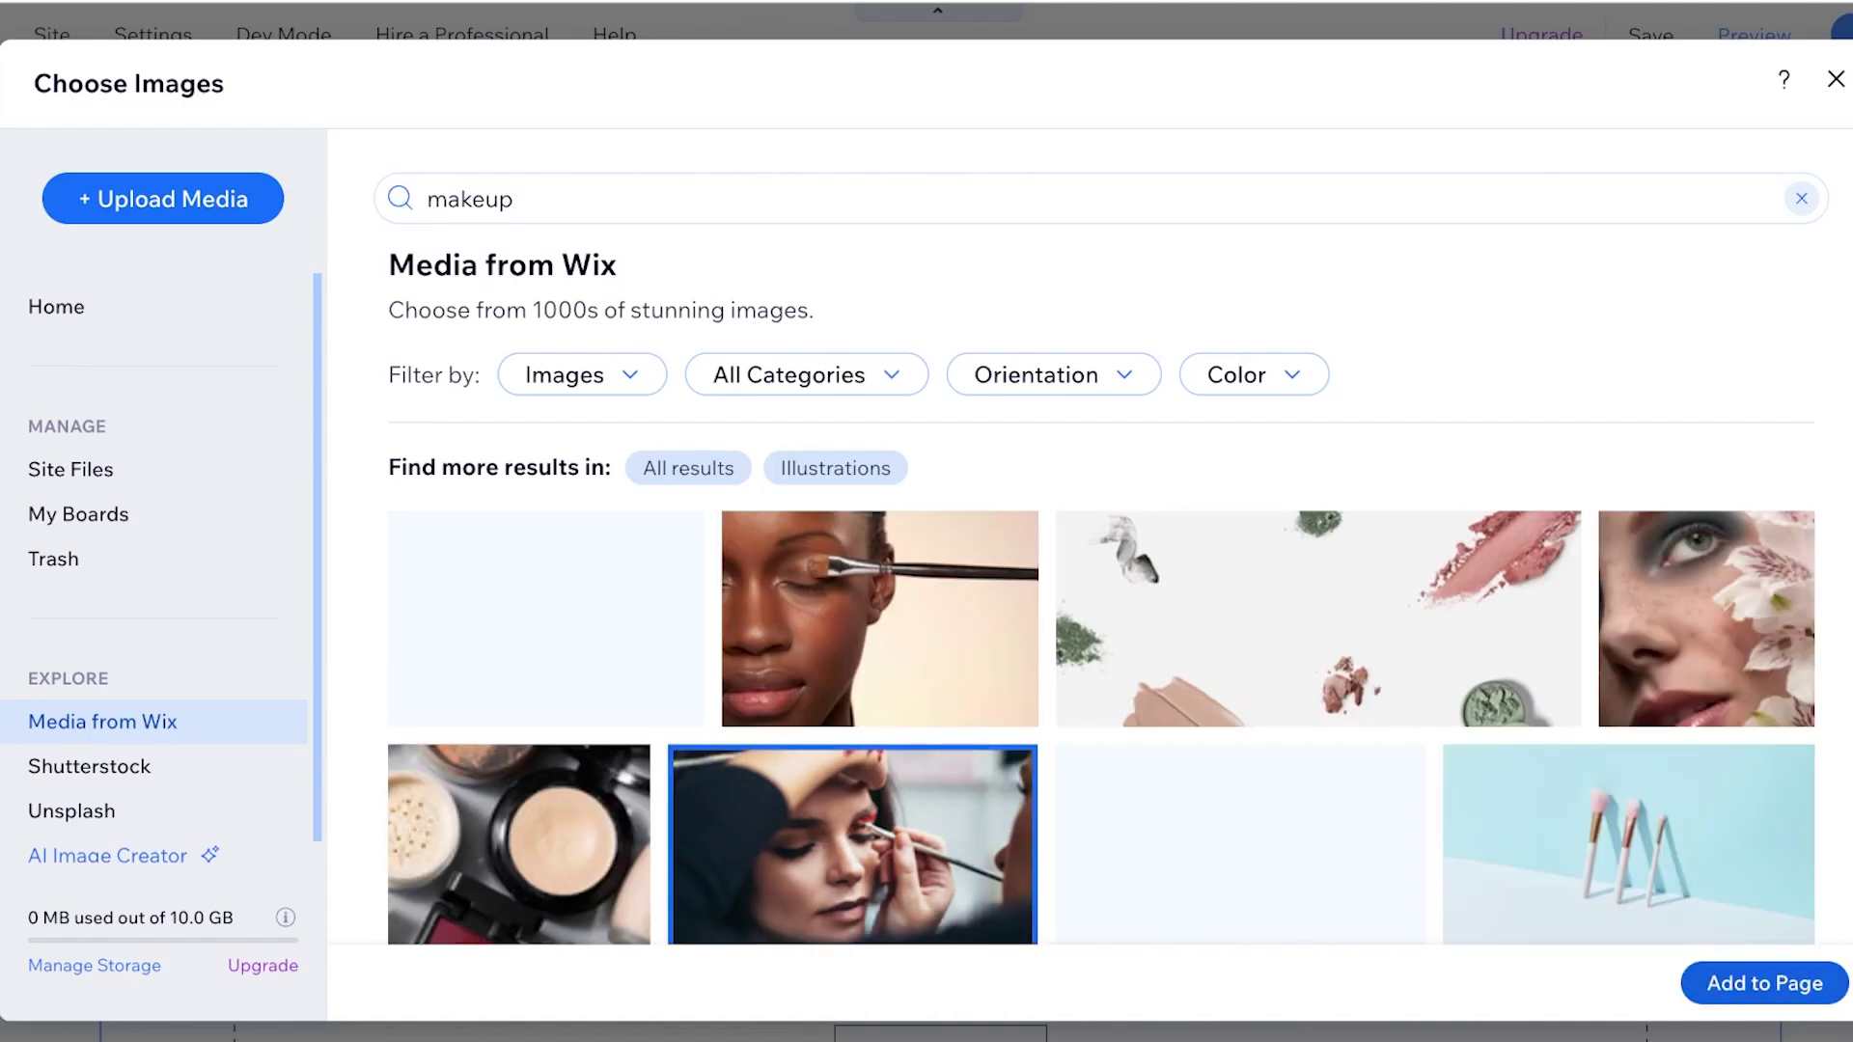
key(Escape)
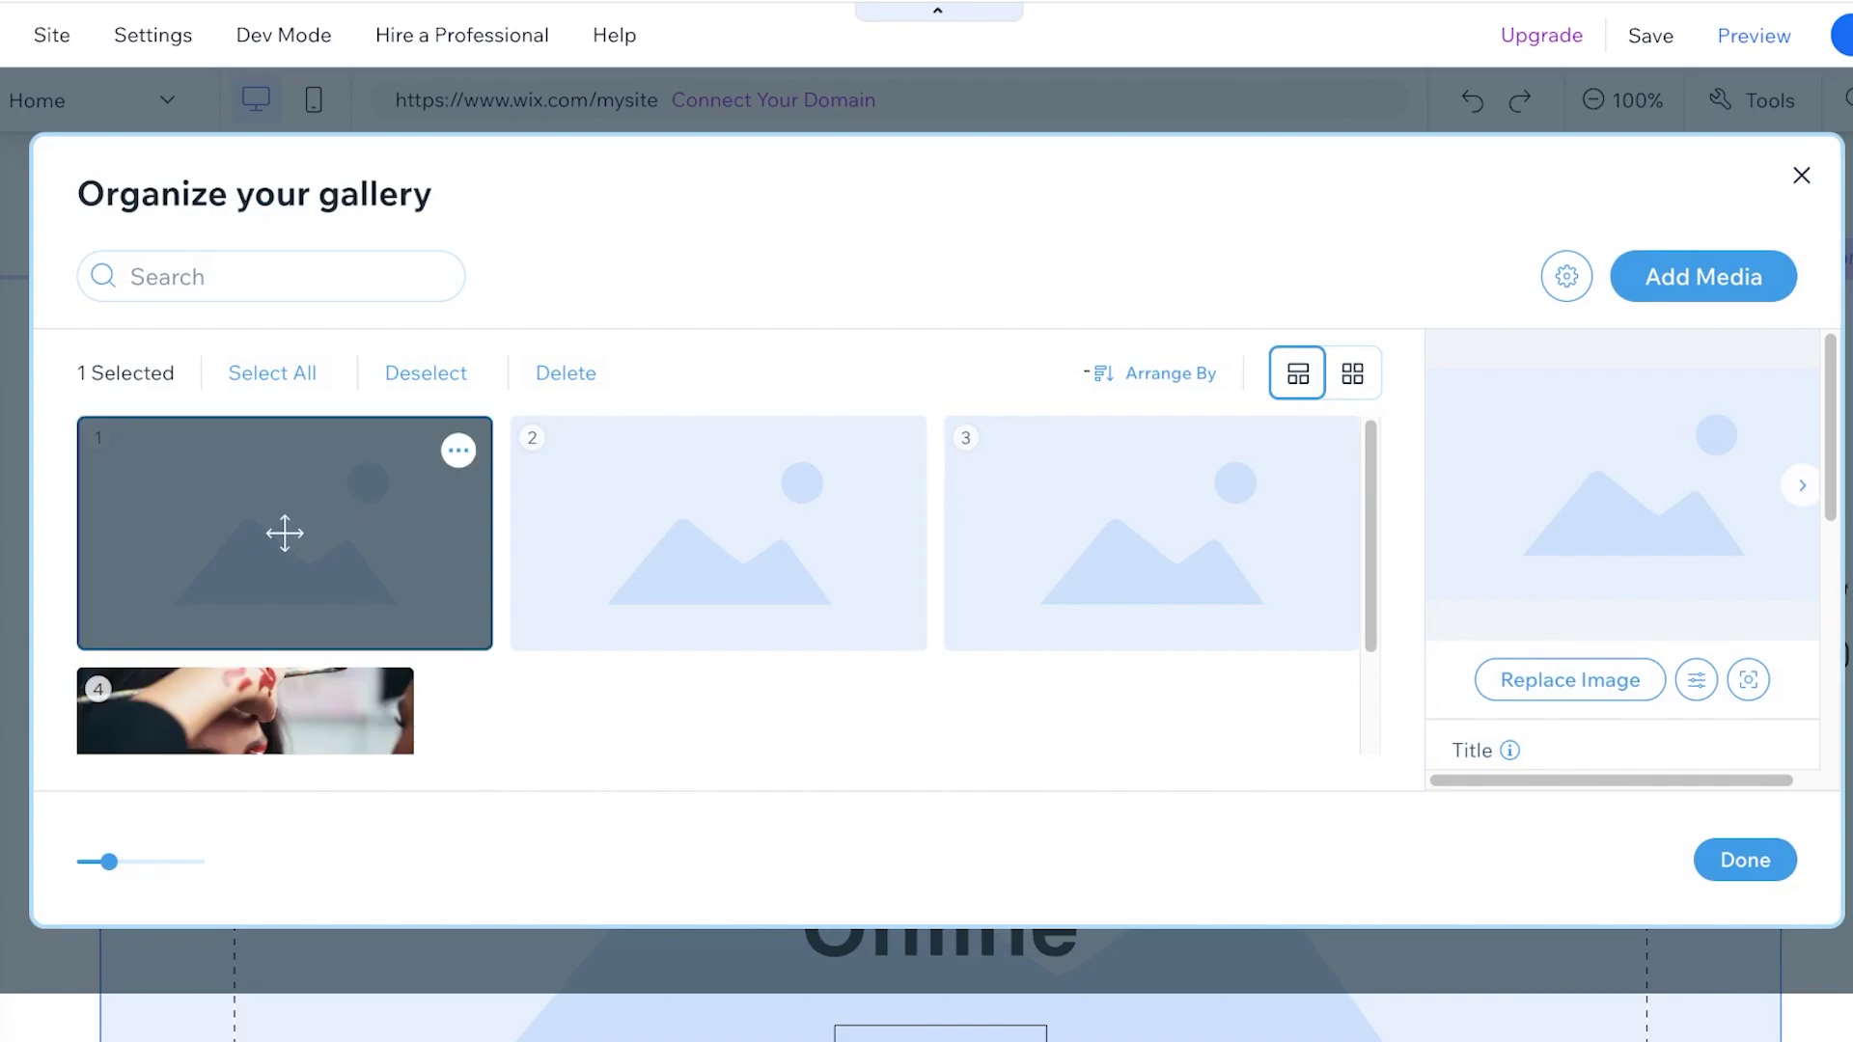
Remove the placeholder images so only the makeup photo remains, and finish
click(459, 449)
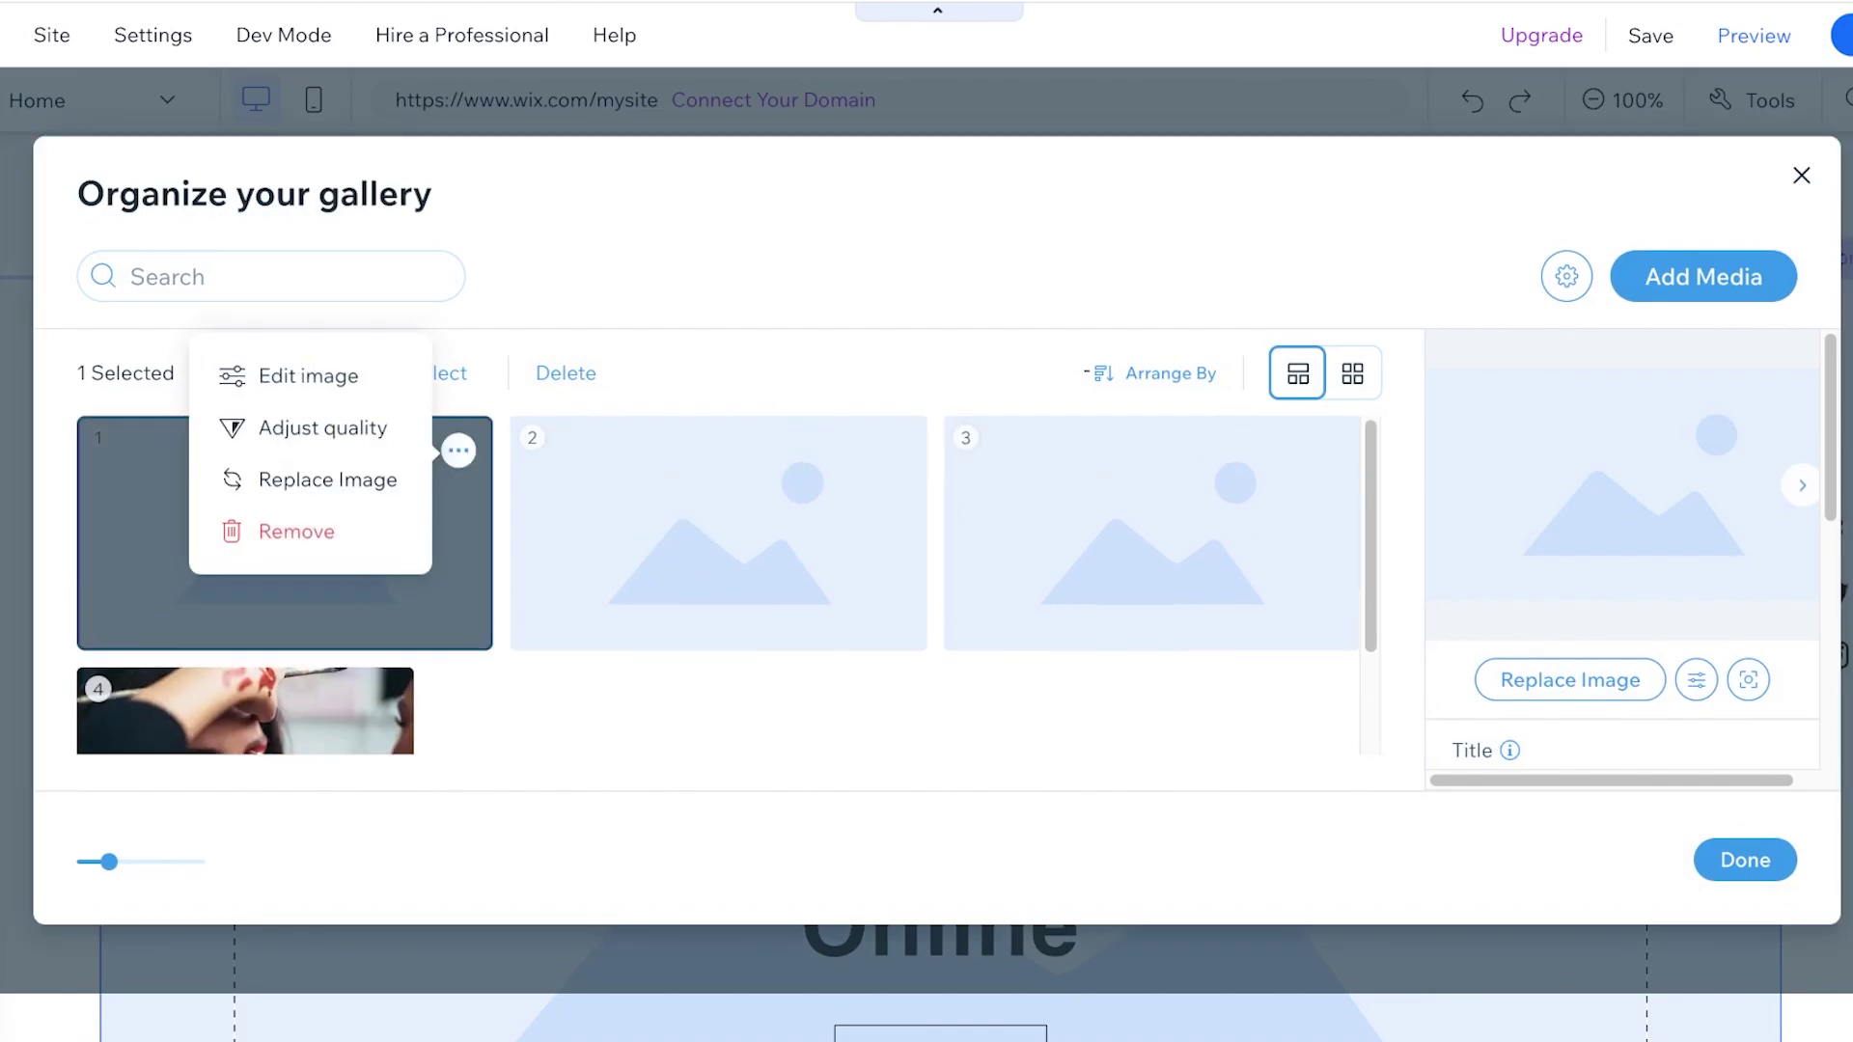
click(285, 529)
click(443, 449)
click(277, 530)
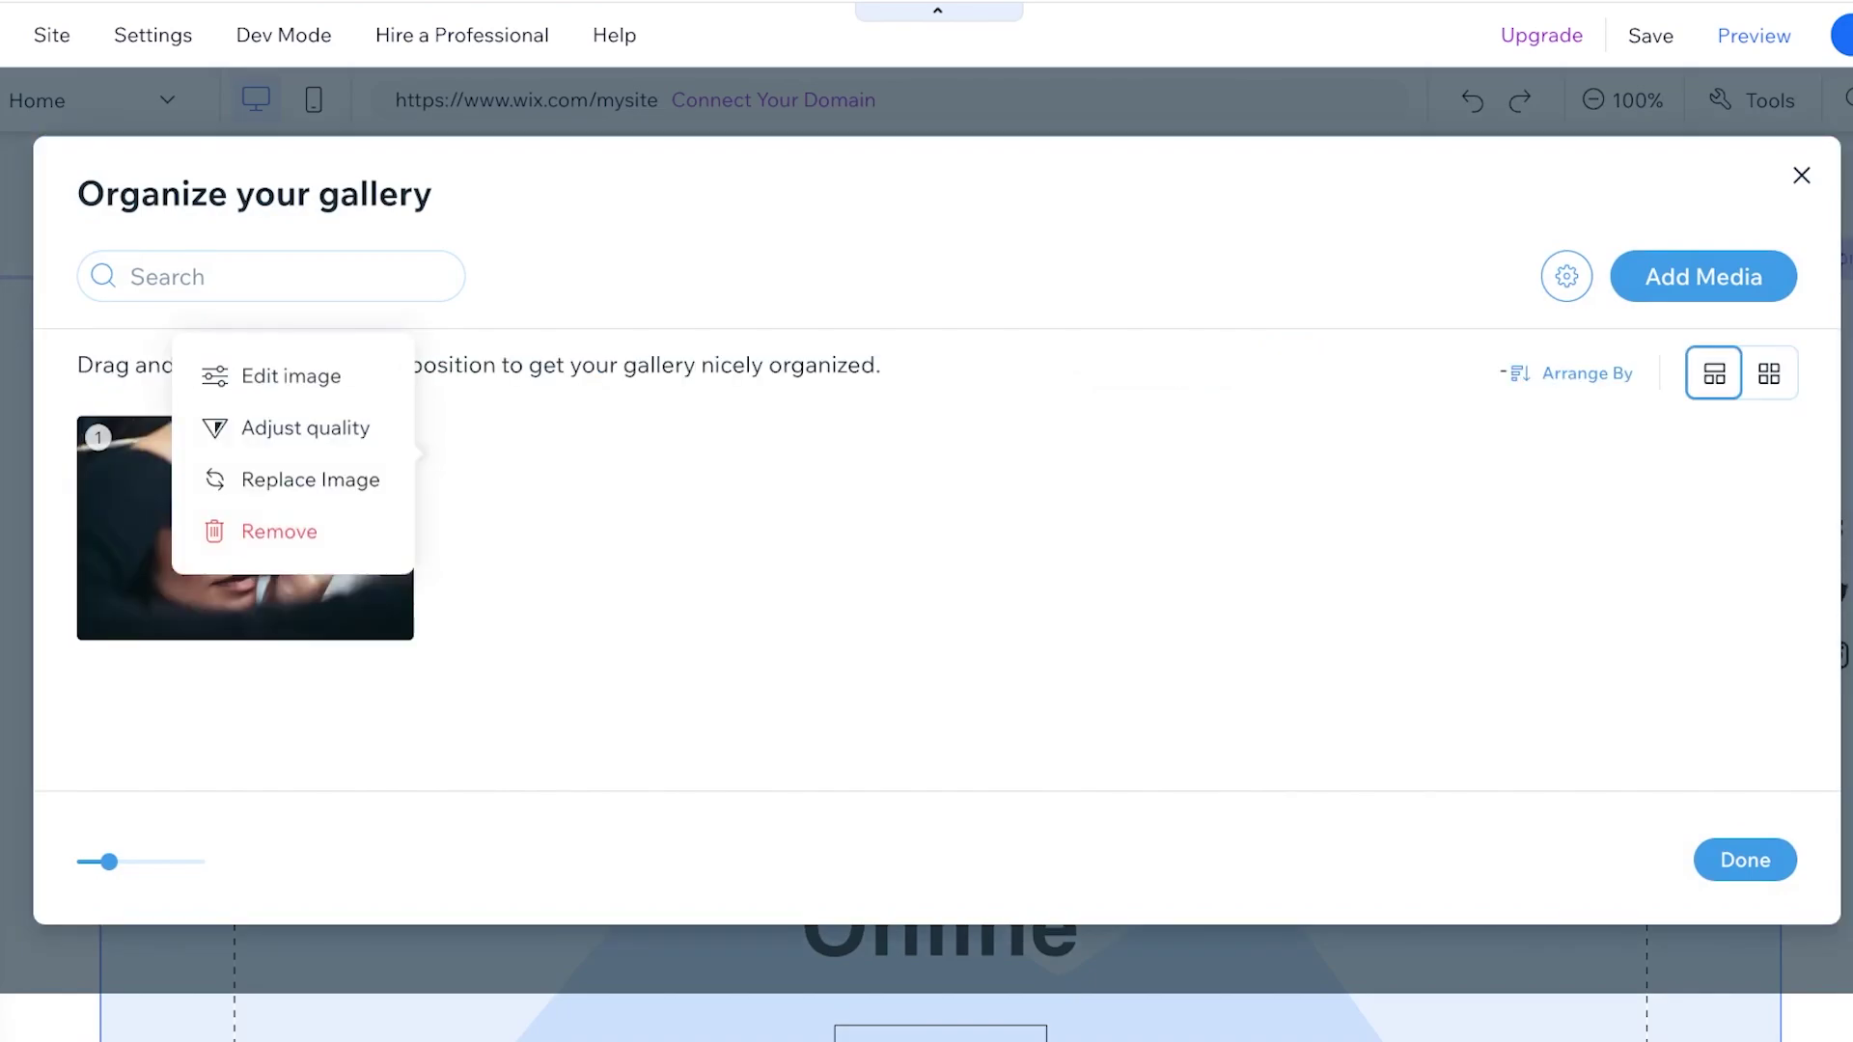
click(244, 530)
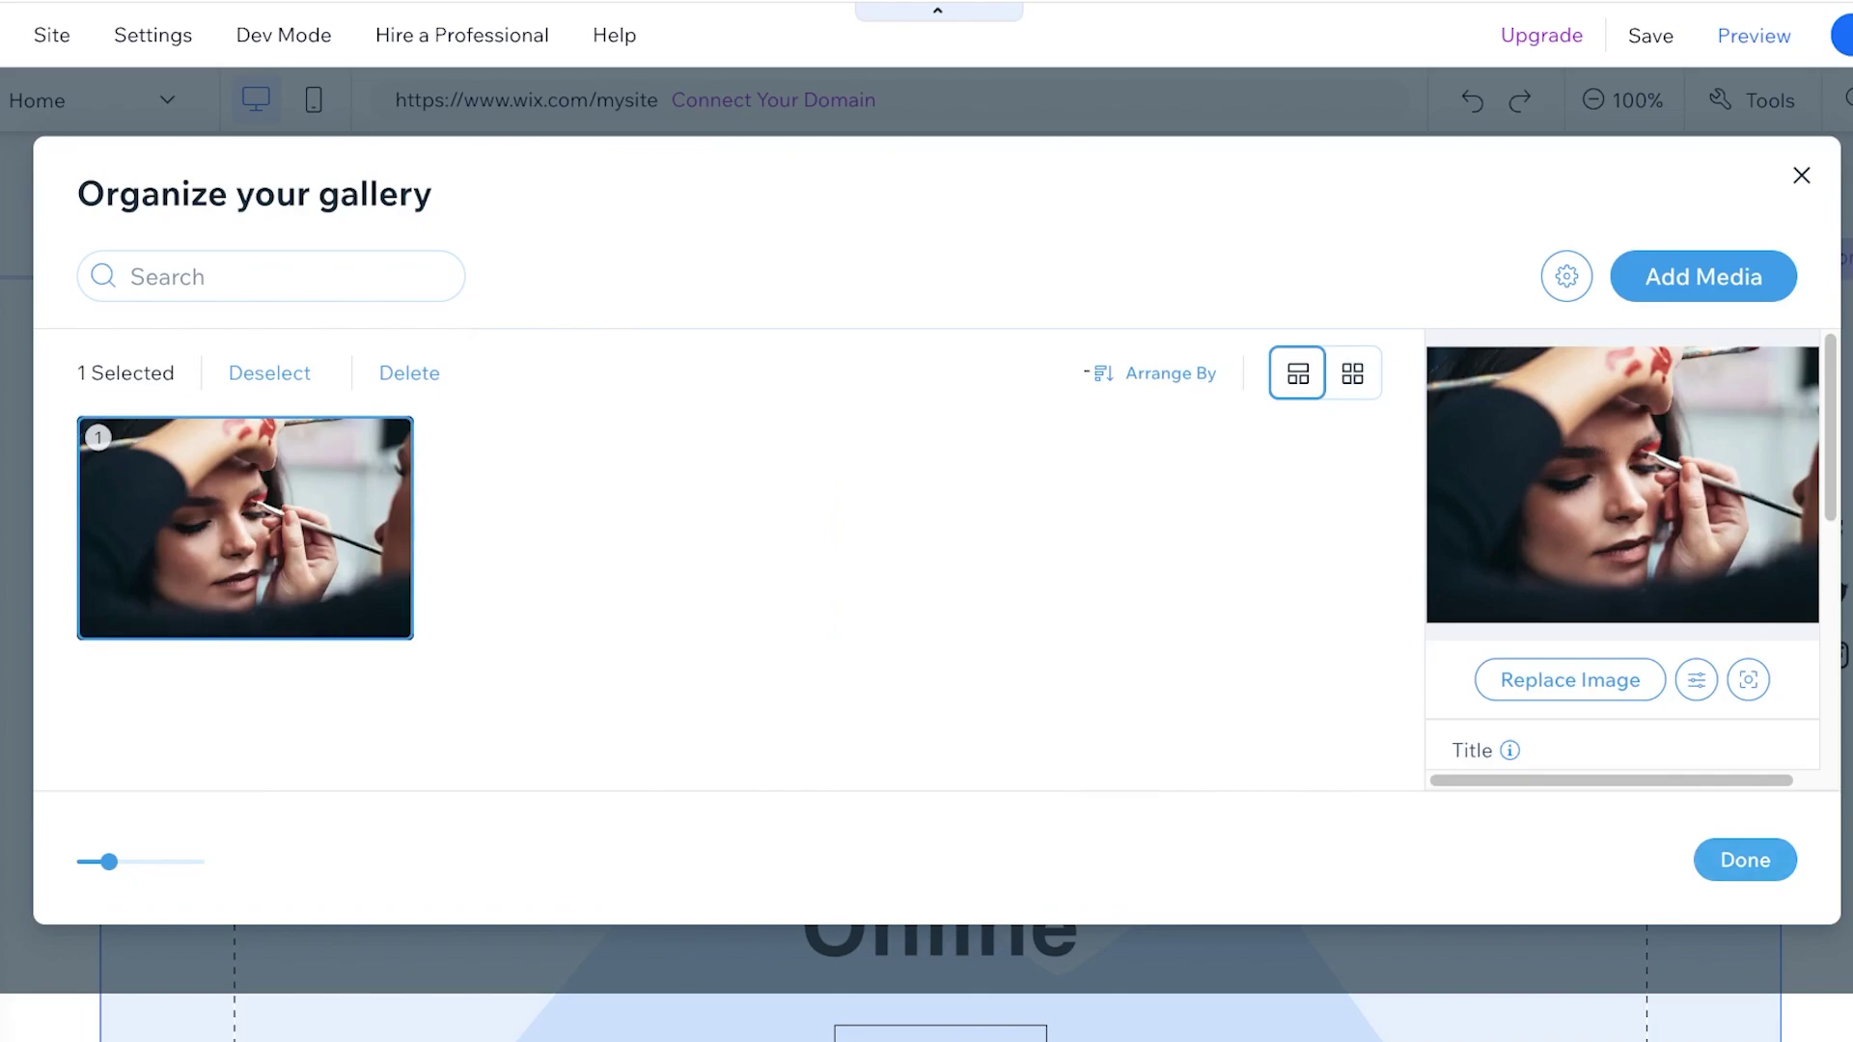
click(1745, 860)
scroll(926, 579, down, 5)
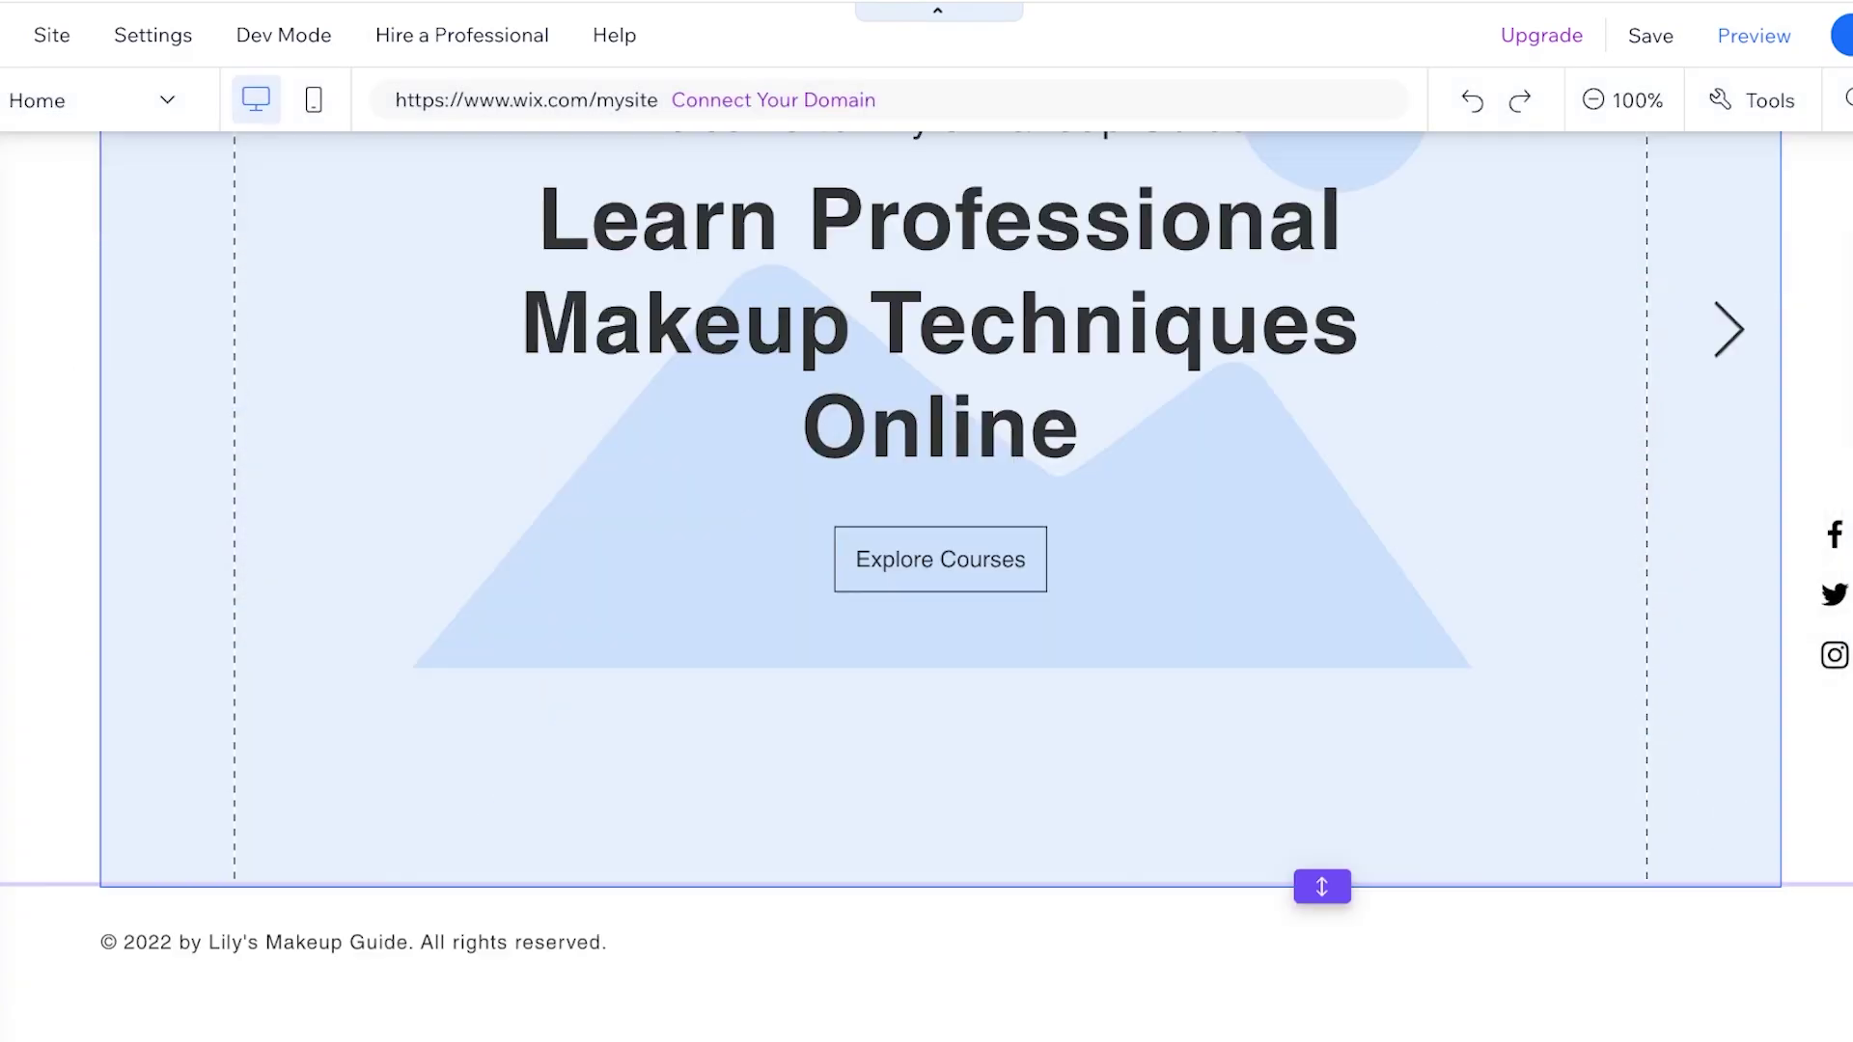
scroll(927, 579, up, 3)
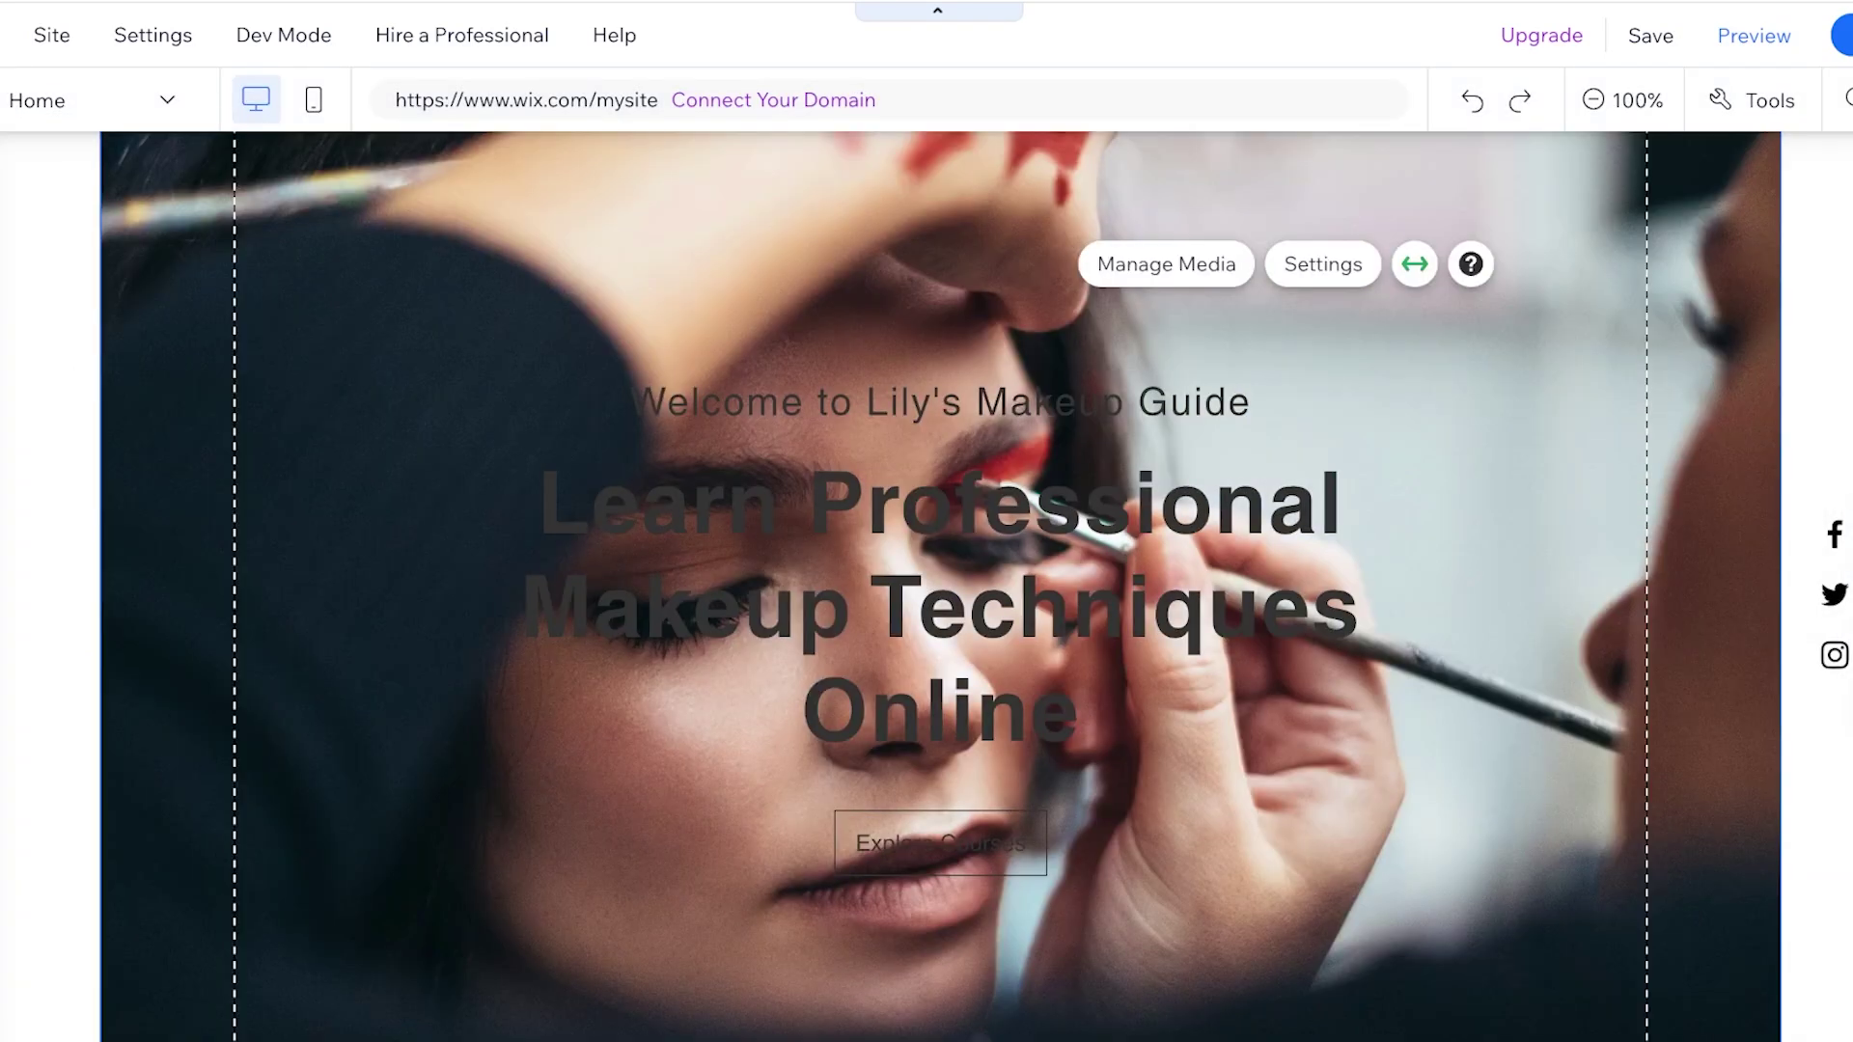
scroll(927, 579, down, 3)
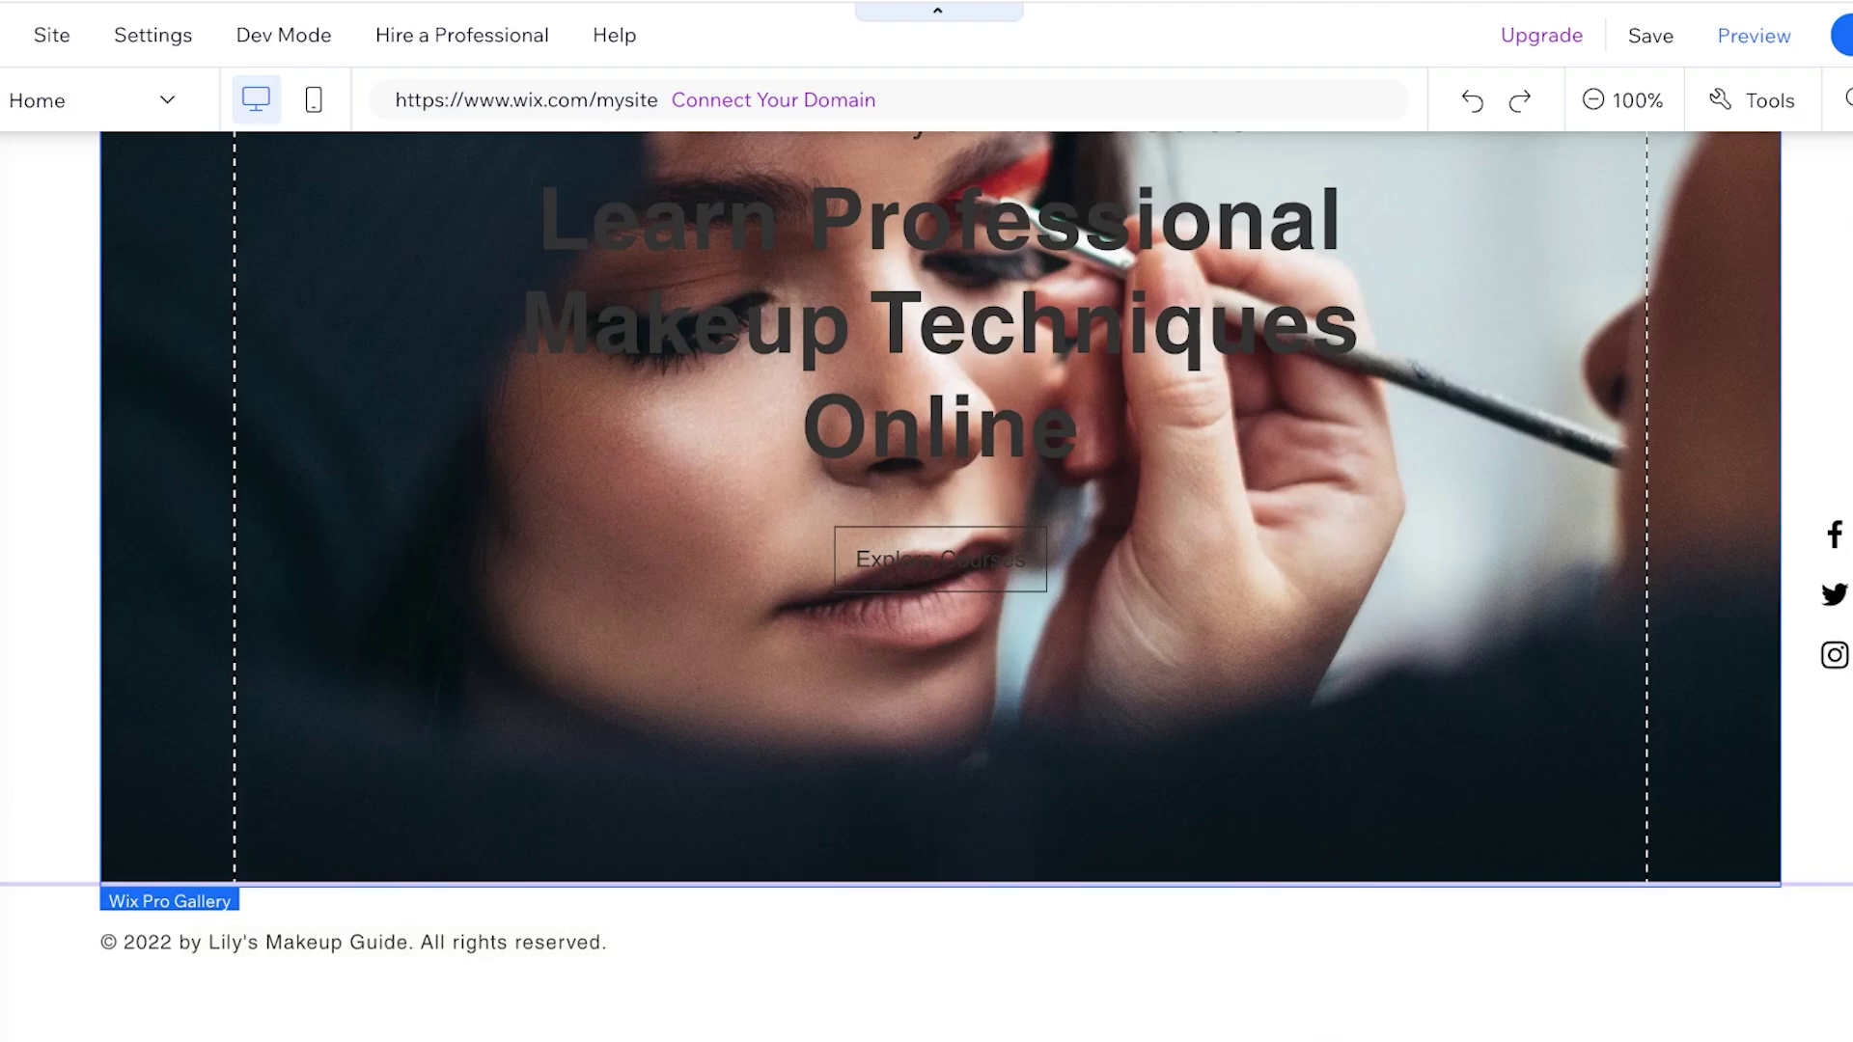
click(5, 500)
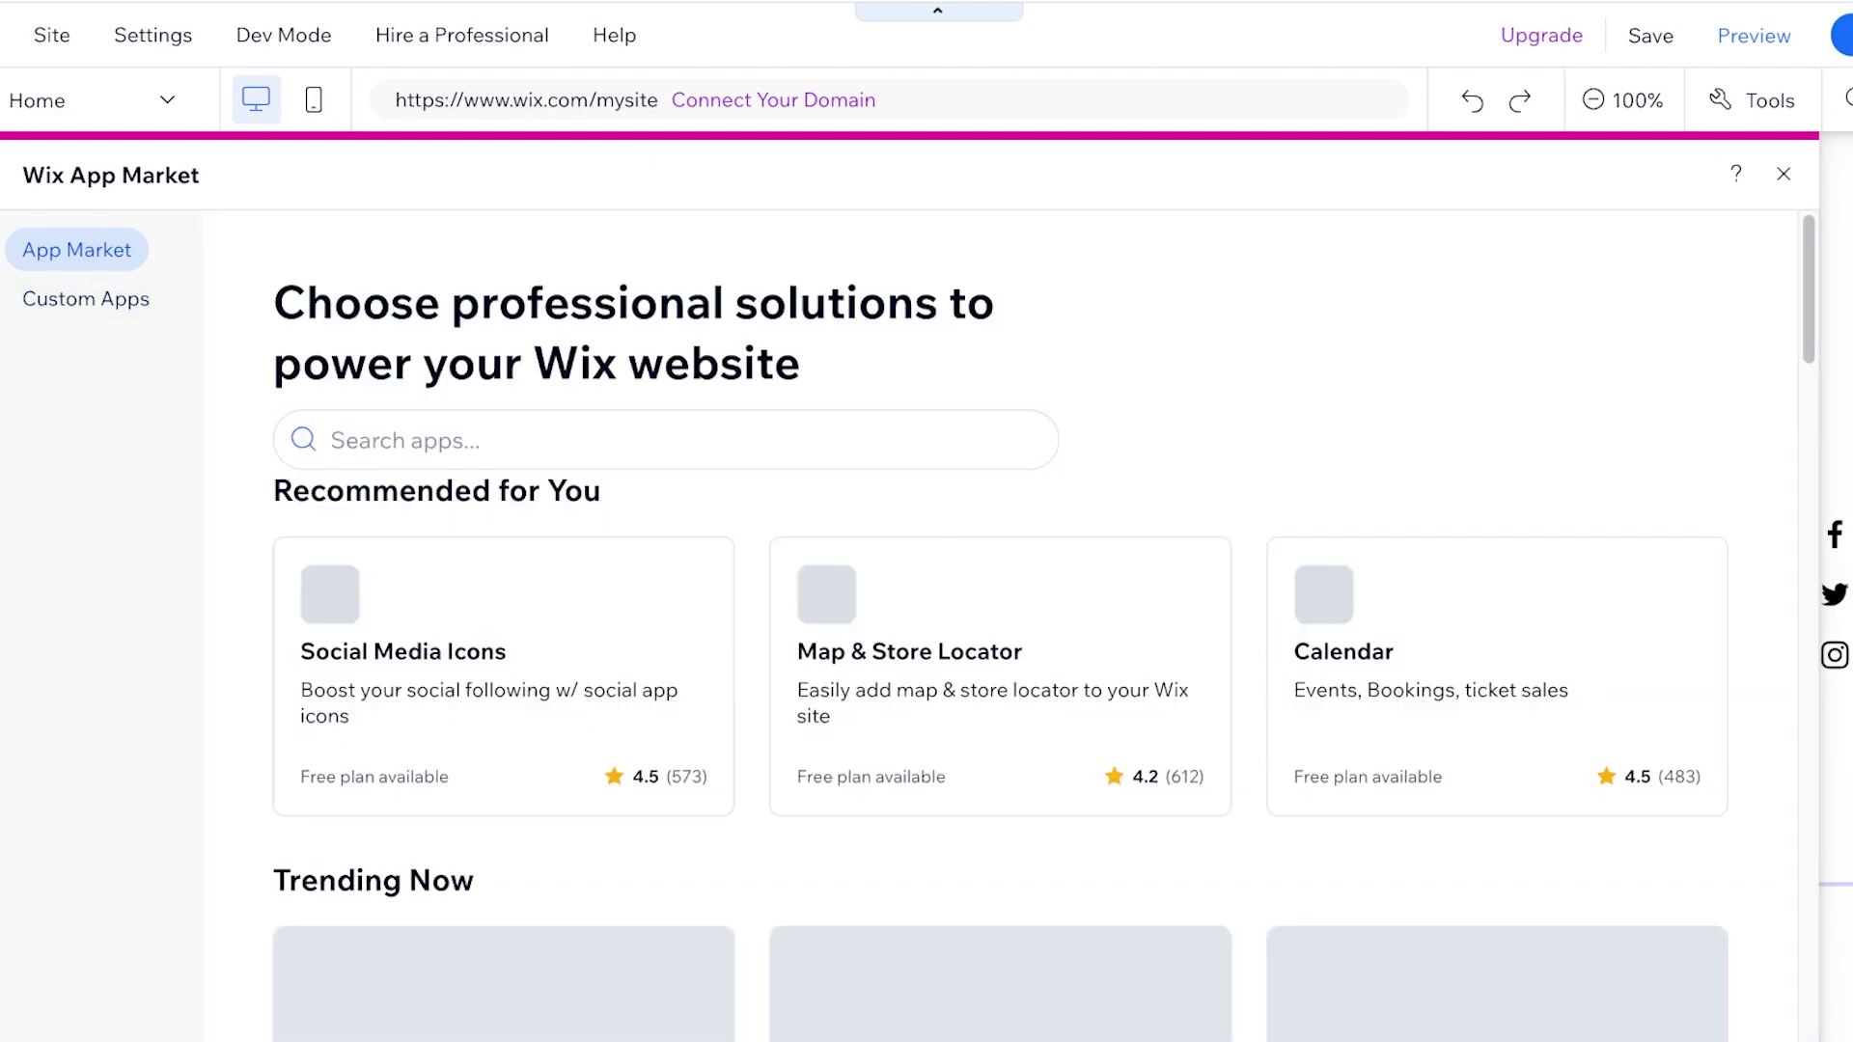
Search the App Market for 'online course' and add Wix Online Programs to the site
click(406, 440)
text(online cou)
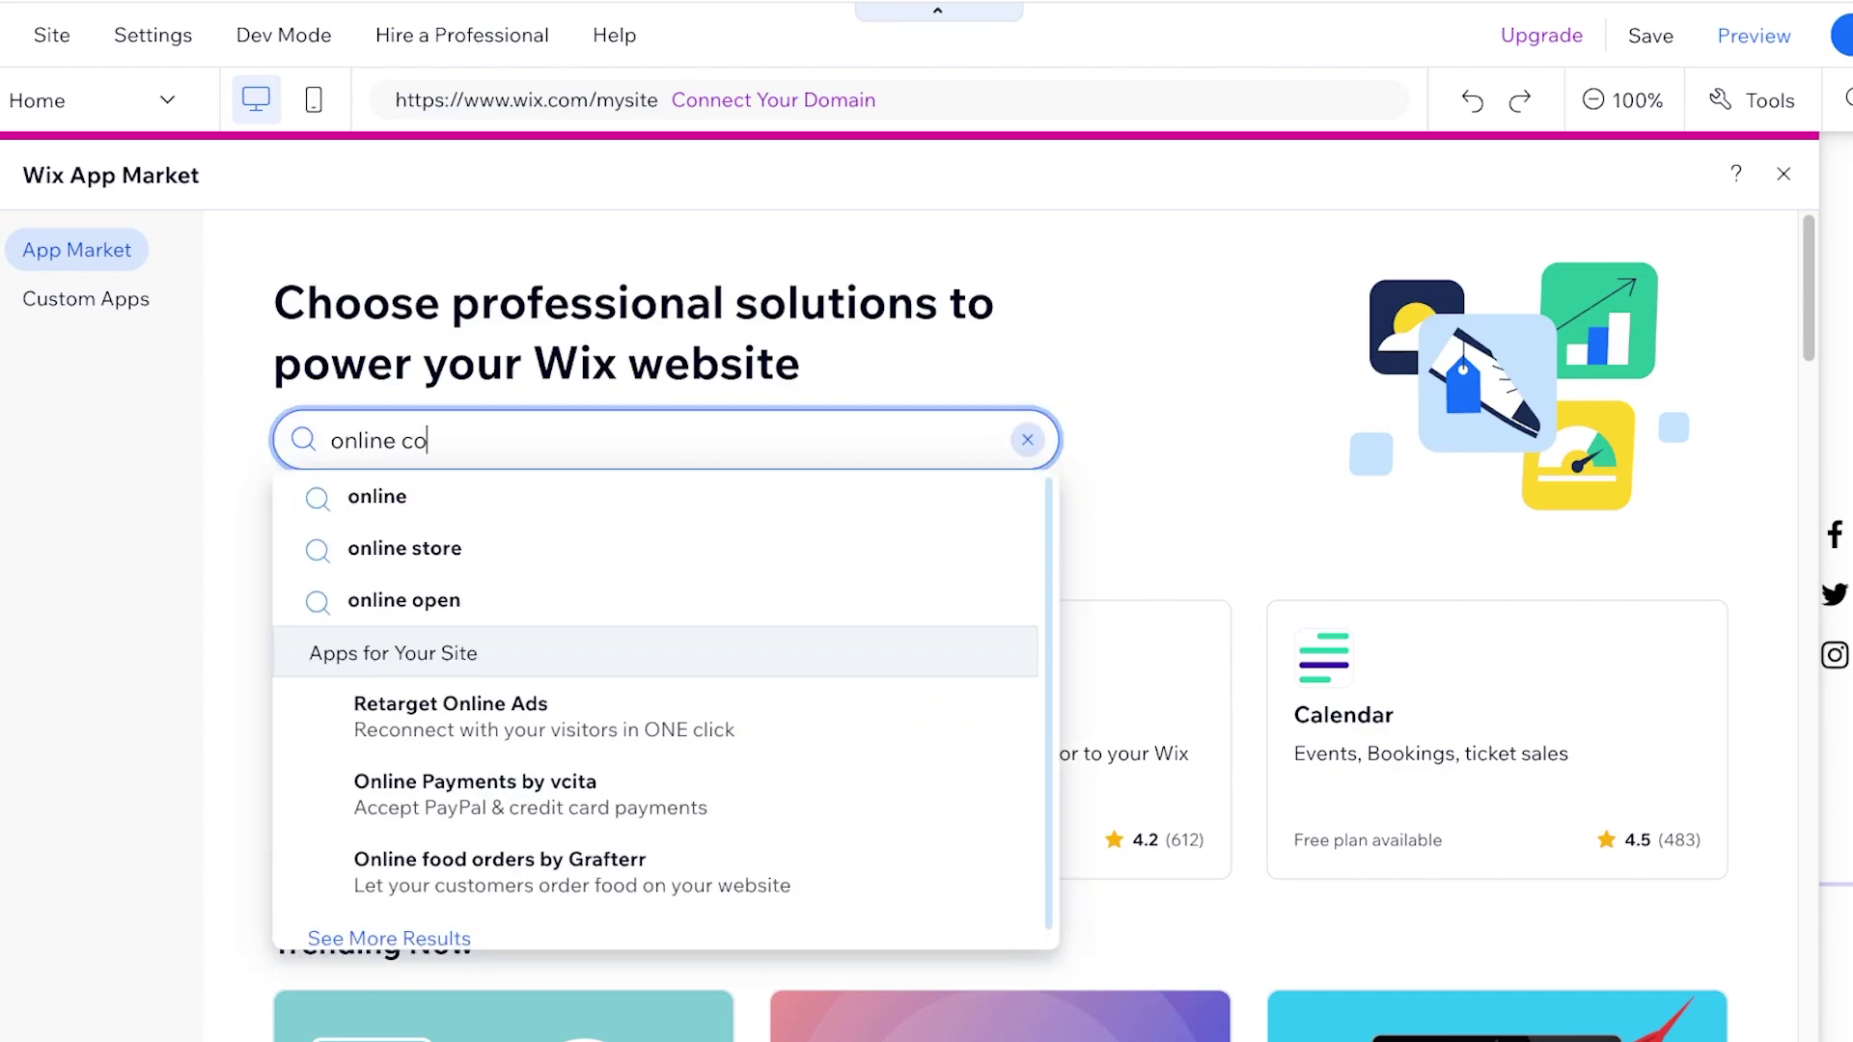
text(rse)
key(Return)
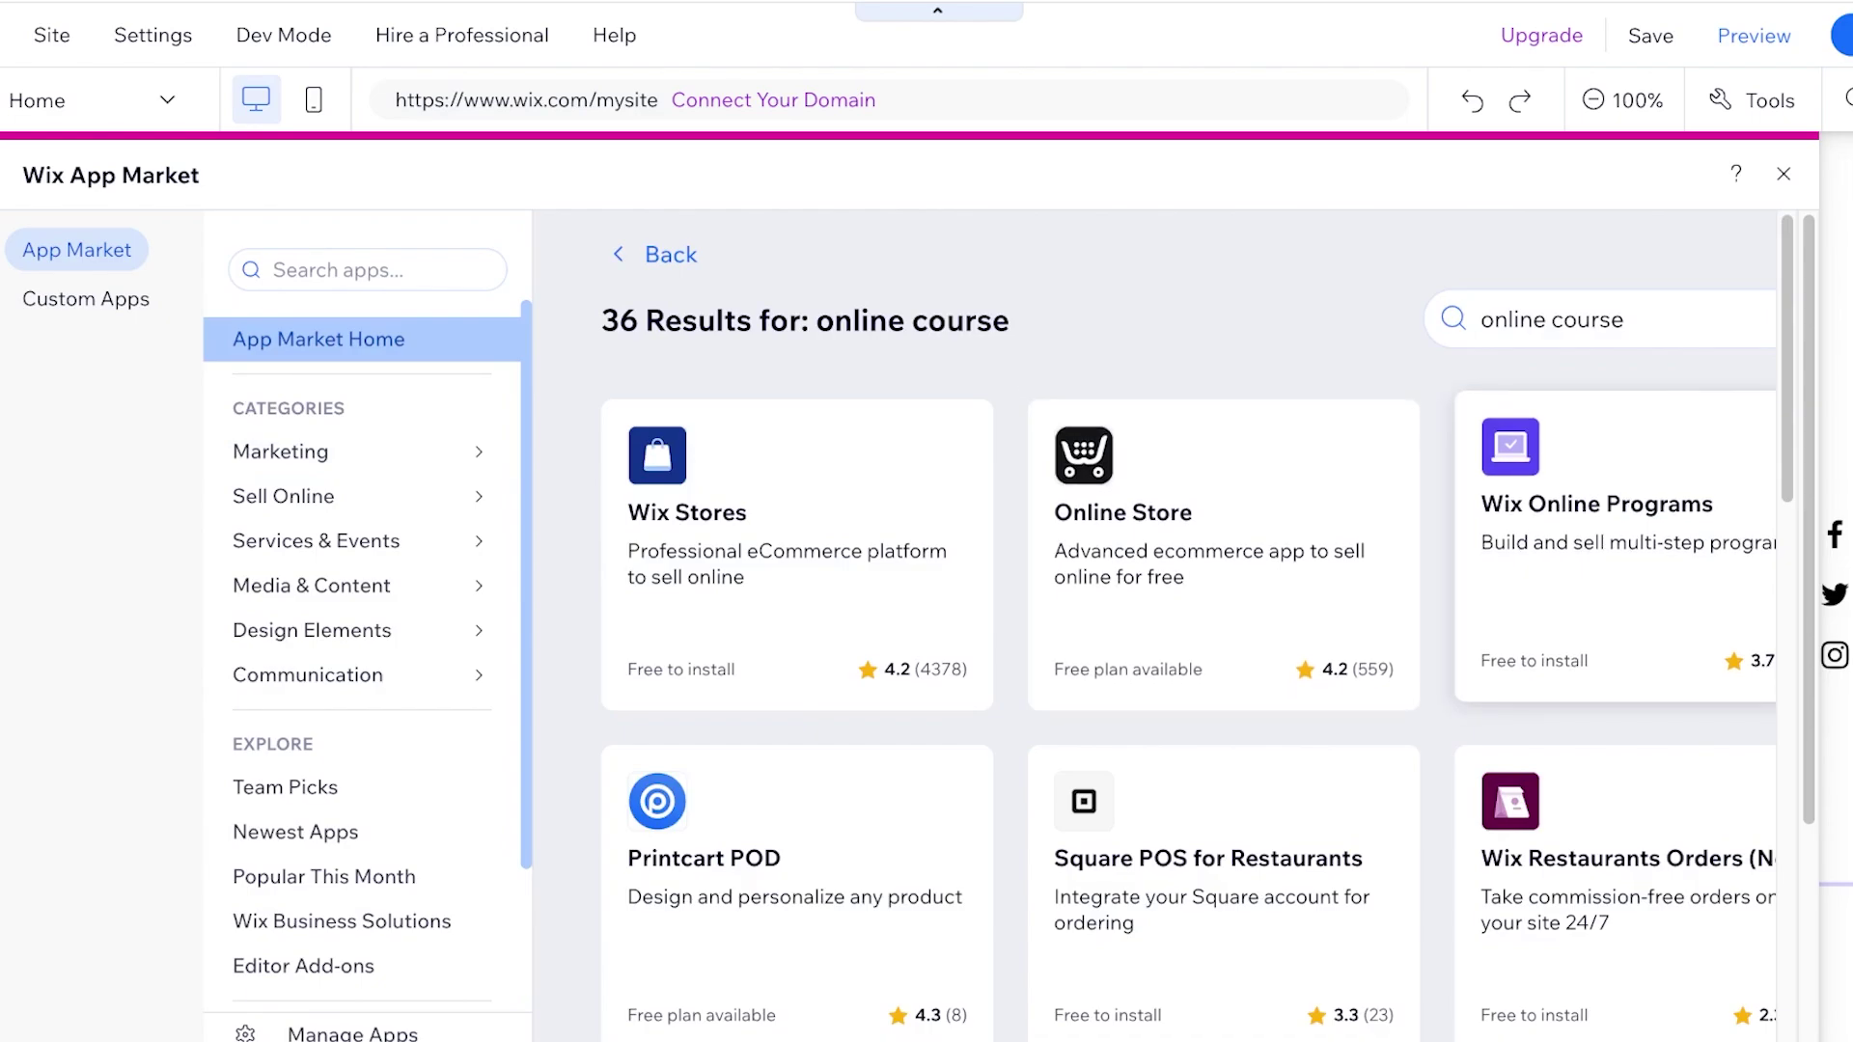
click(1602, 521)
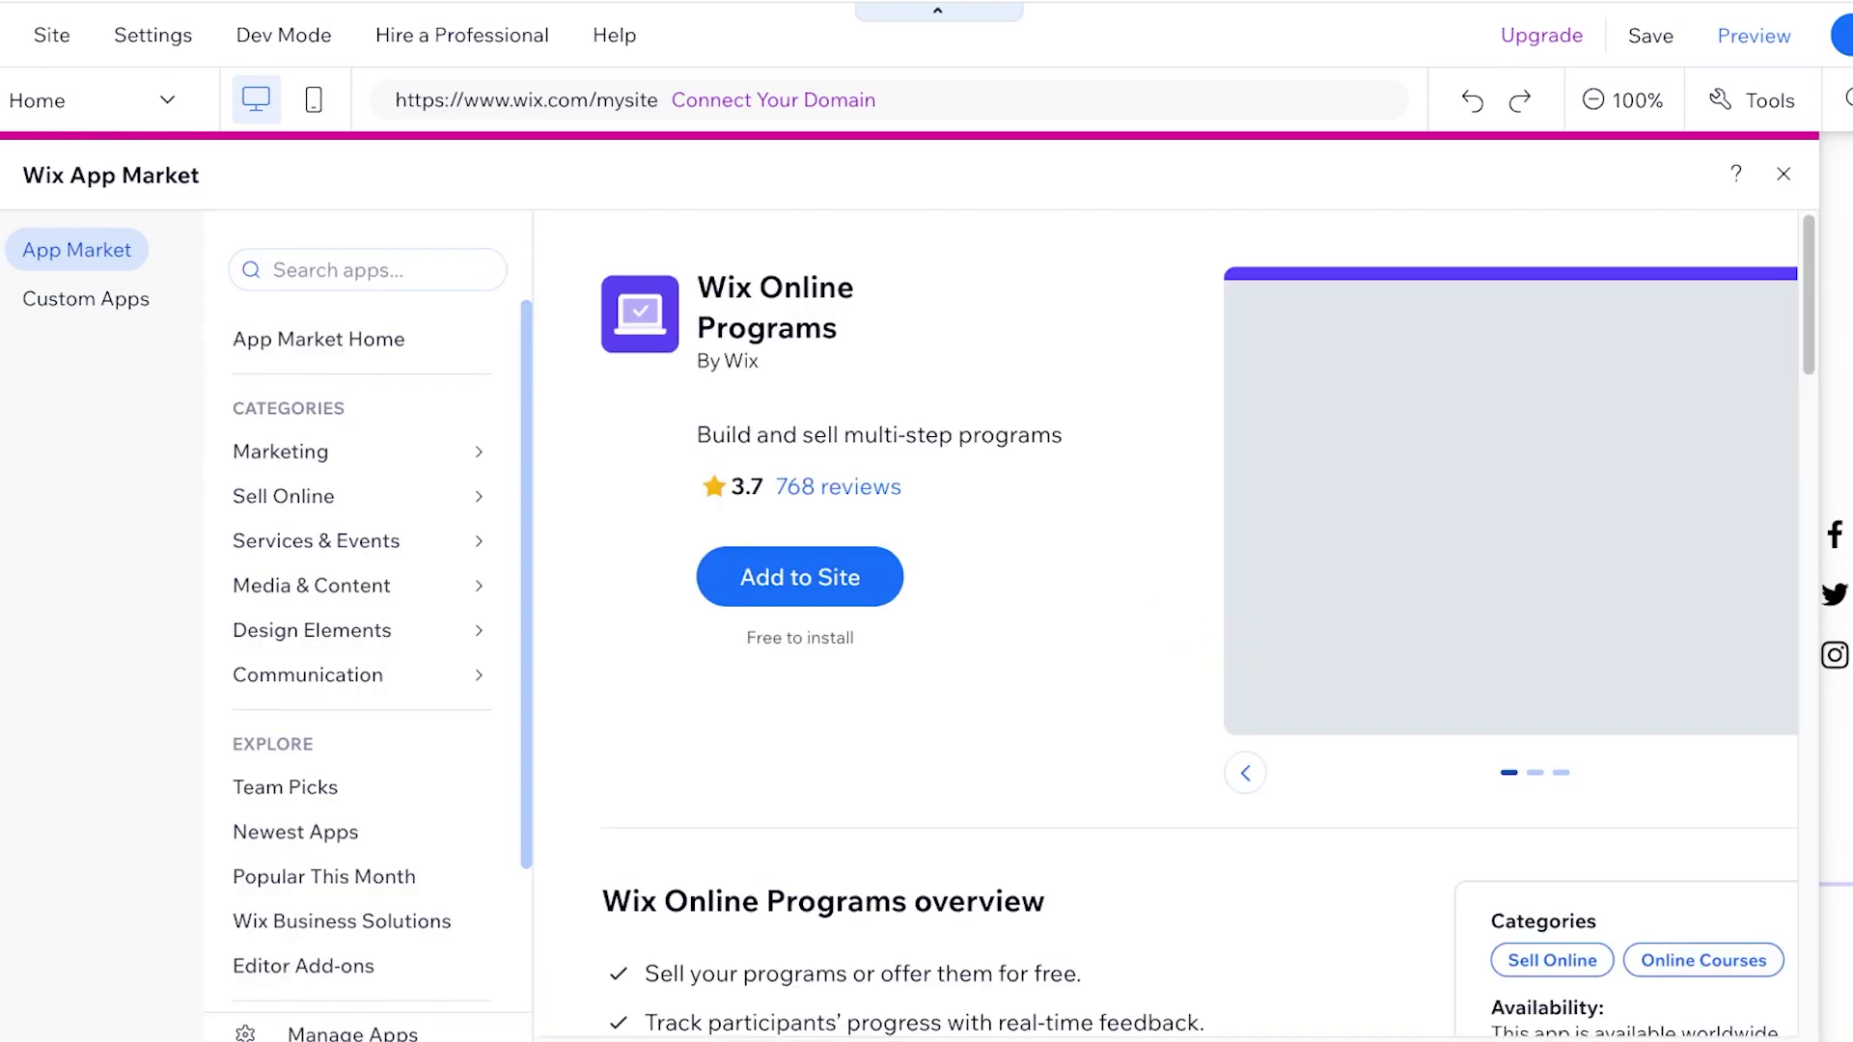
click(799, 576)
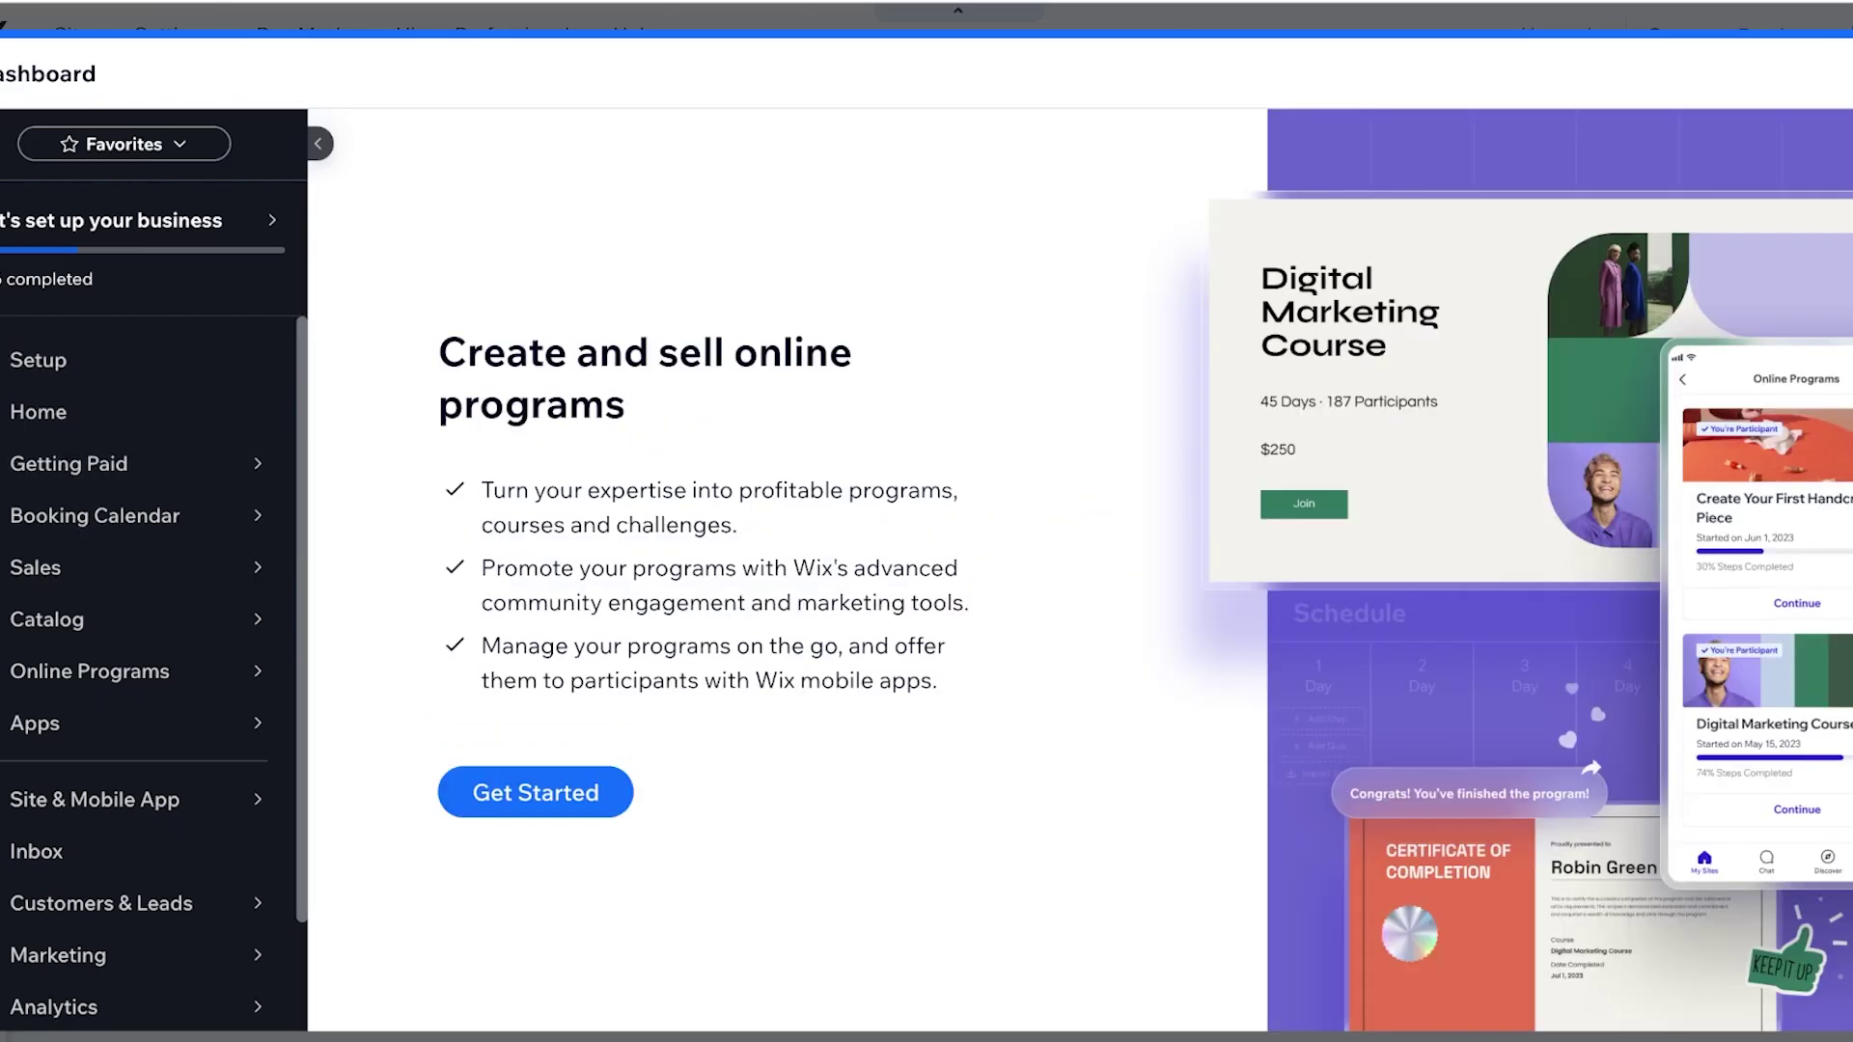
Start a new Online Course program from scratch named 'Makeup 101'
click(535, 792)
scroll(1130, 550, down, 2)
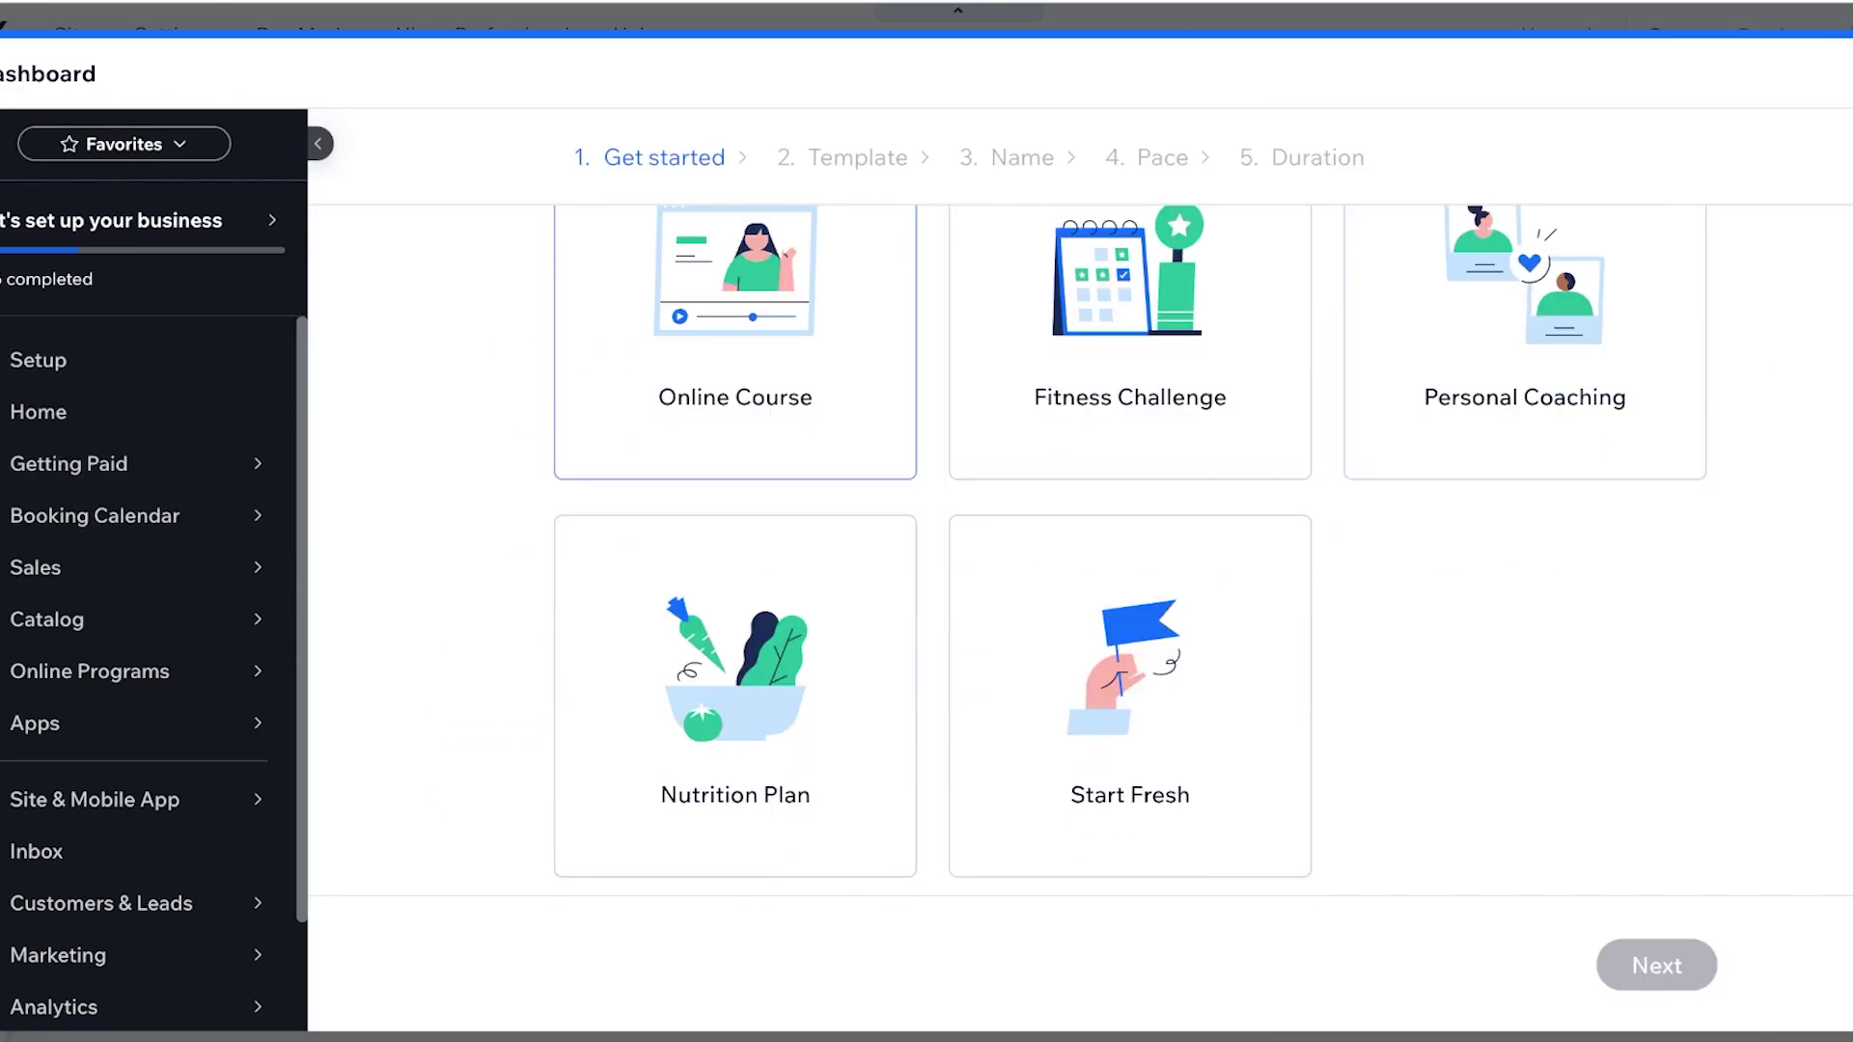
click(735, 434)
scroll(1130, 550, up, 2)
click(1656, 965)
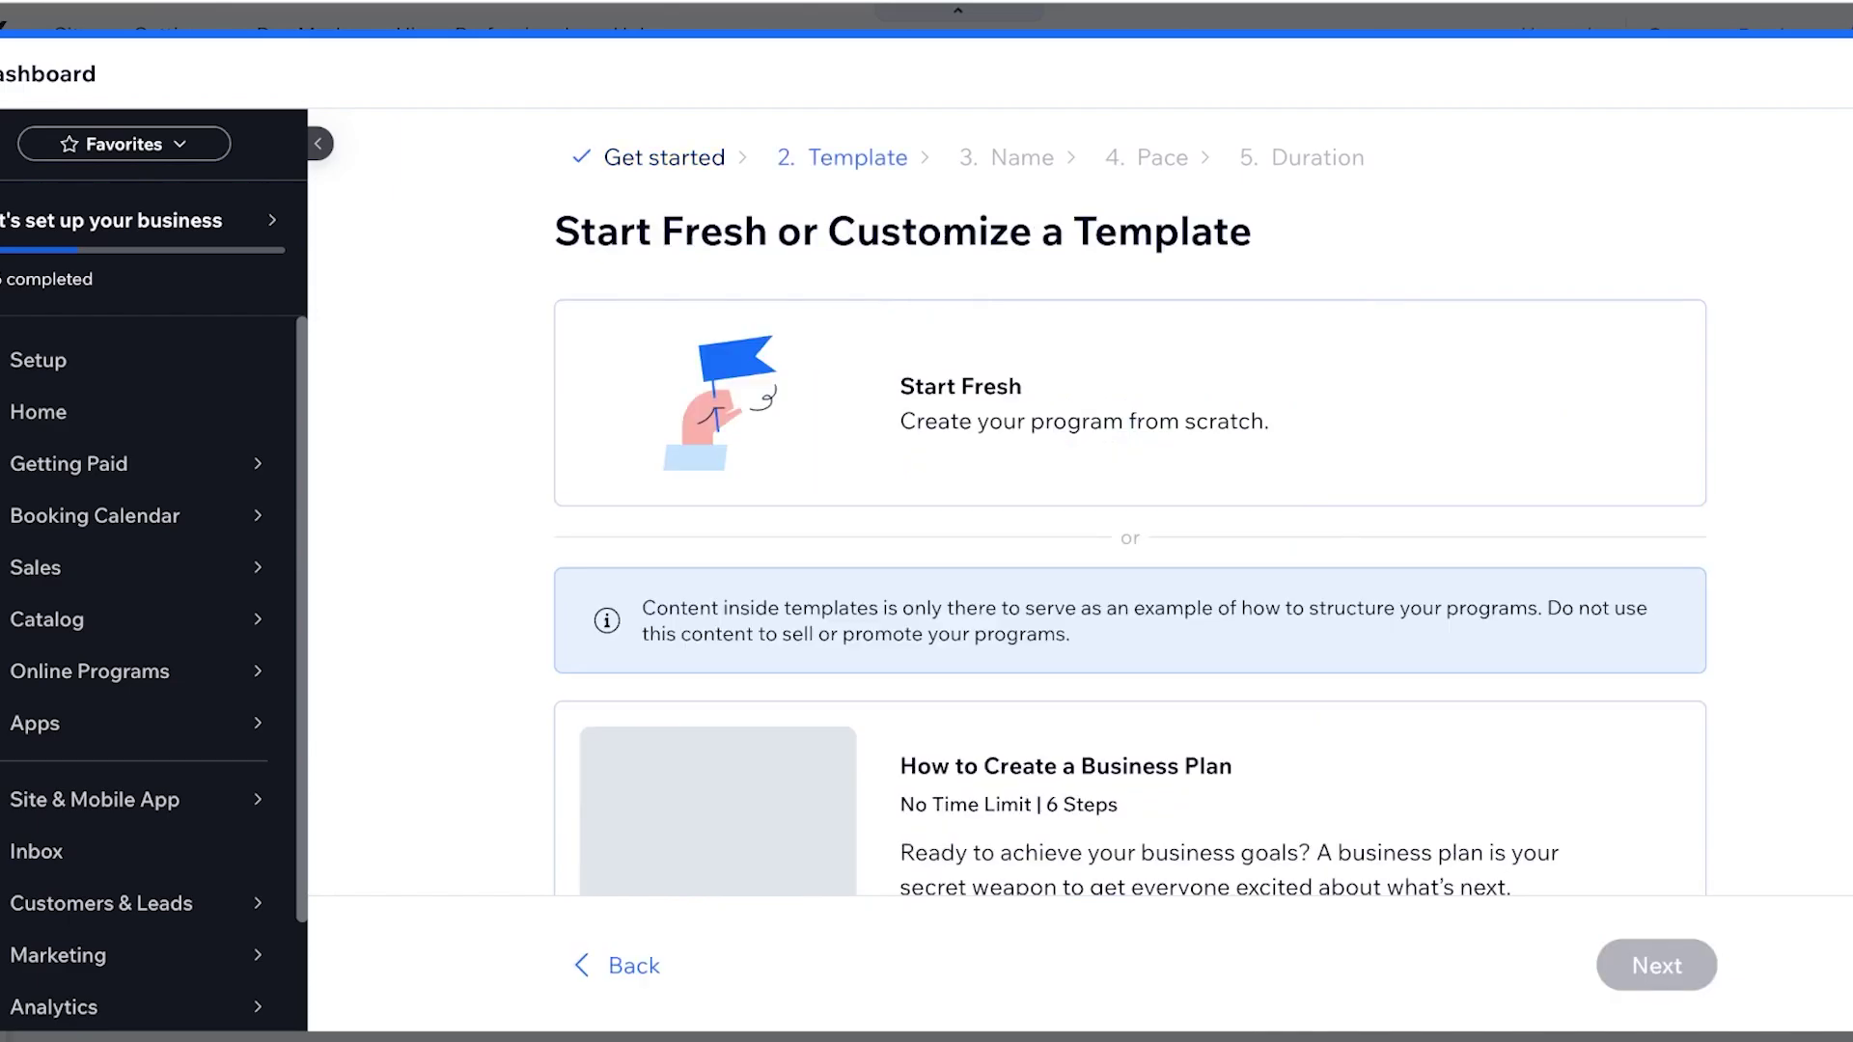
scroll(1130, 550, down, 2)
scroll(1130, 550, up, 2)
scroll(1131, 550, down, 6)
scroll(1130, 550, up, 6)
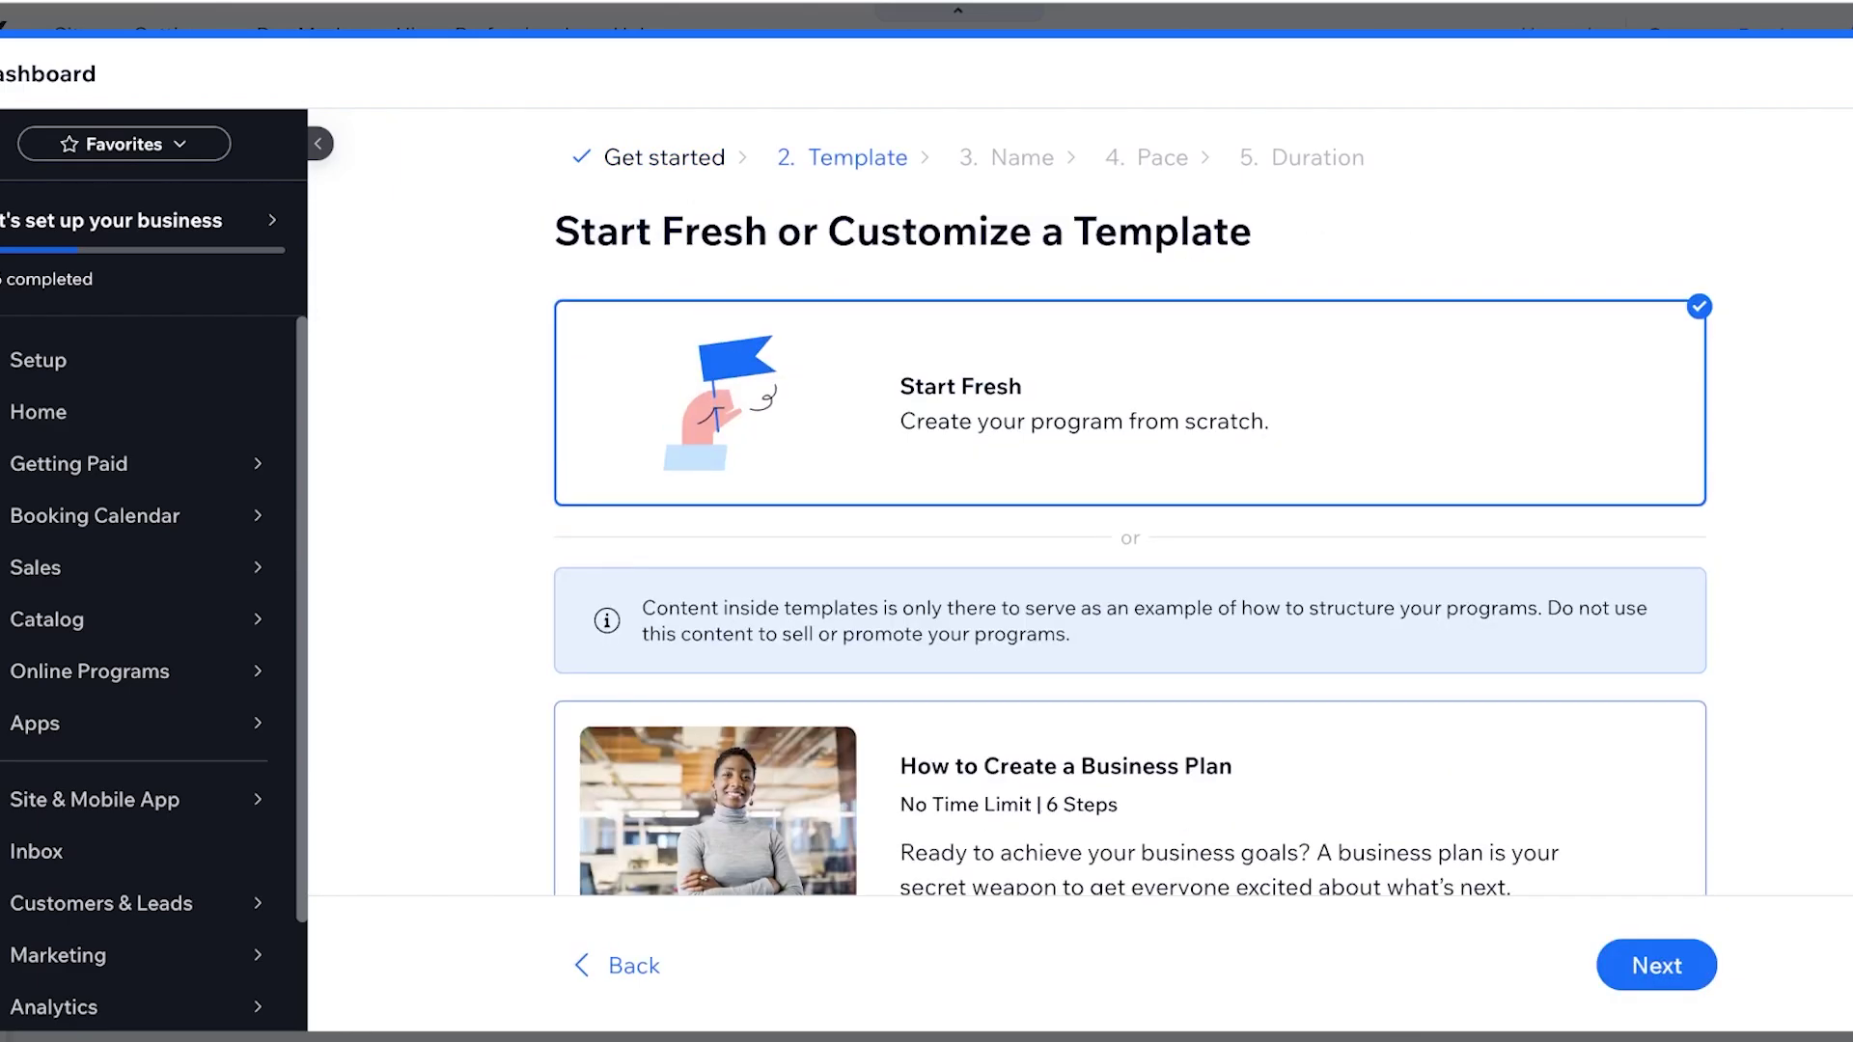
scroll(1130, 550, down, 6)
scroll(1130, 550, up, 6)
click(1656, 965)
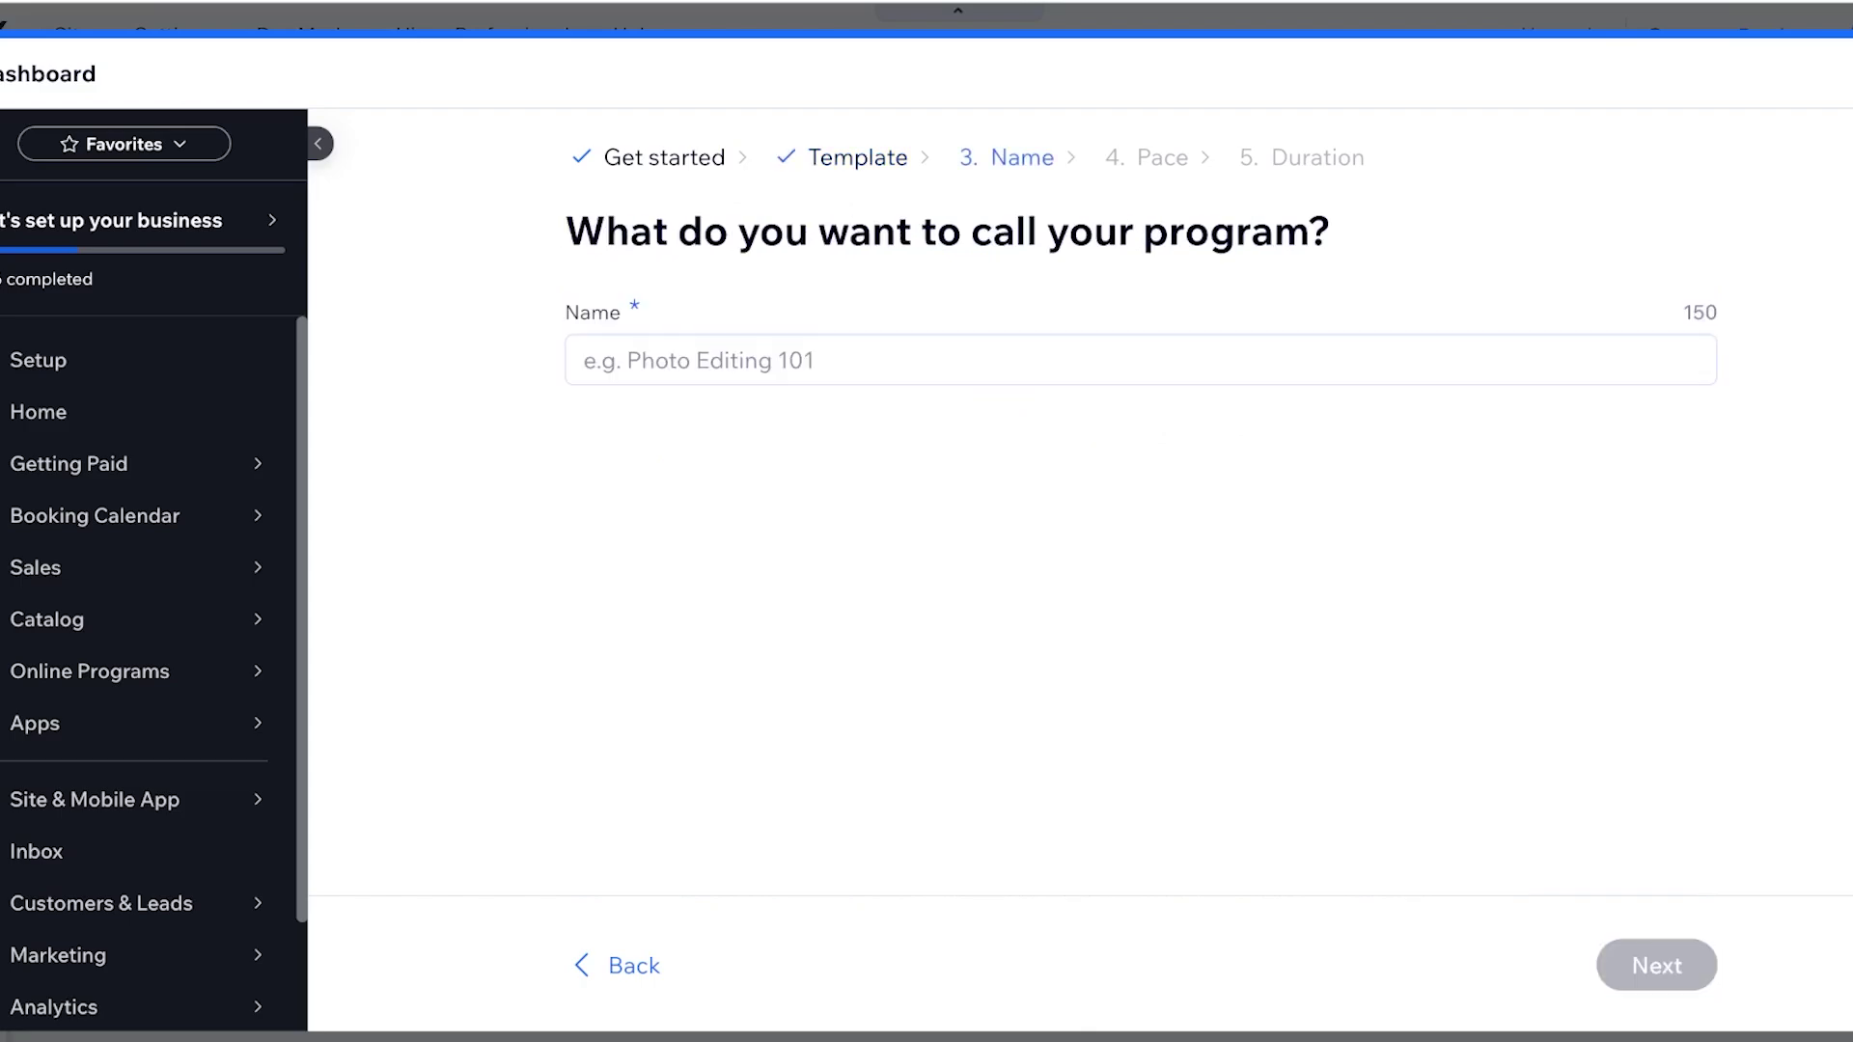
text(Makeup 101)
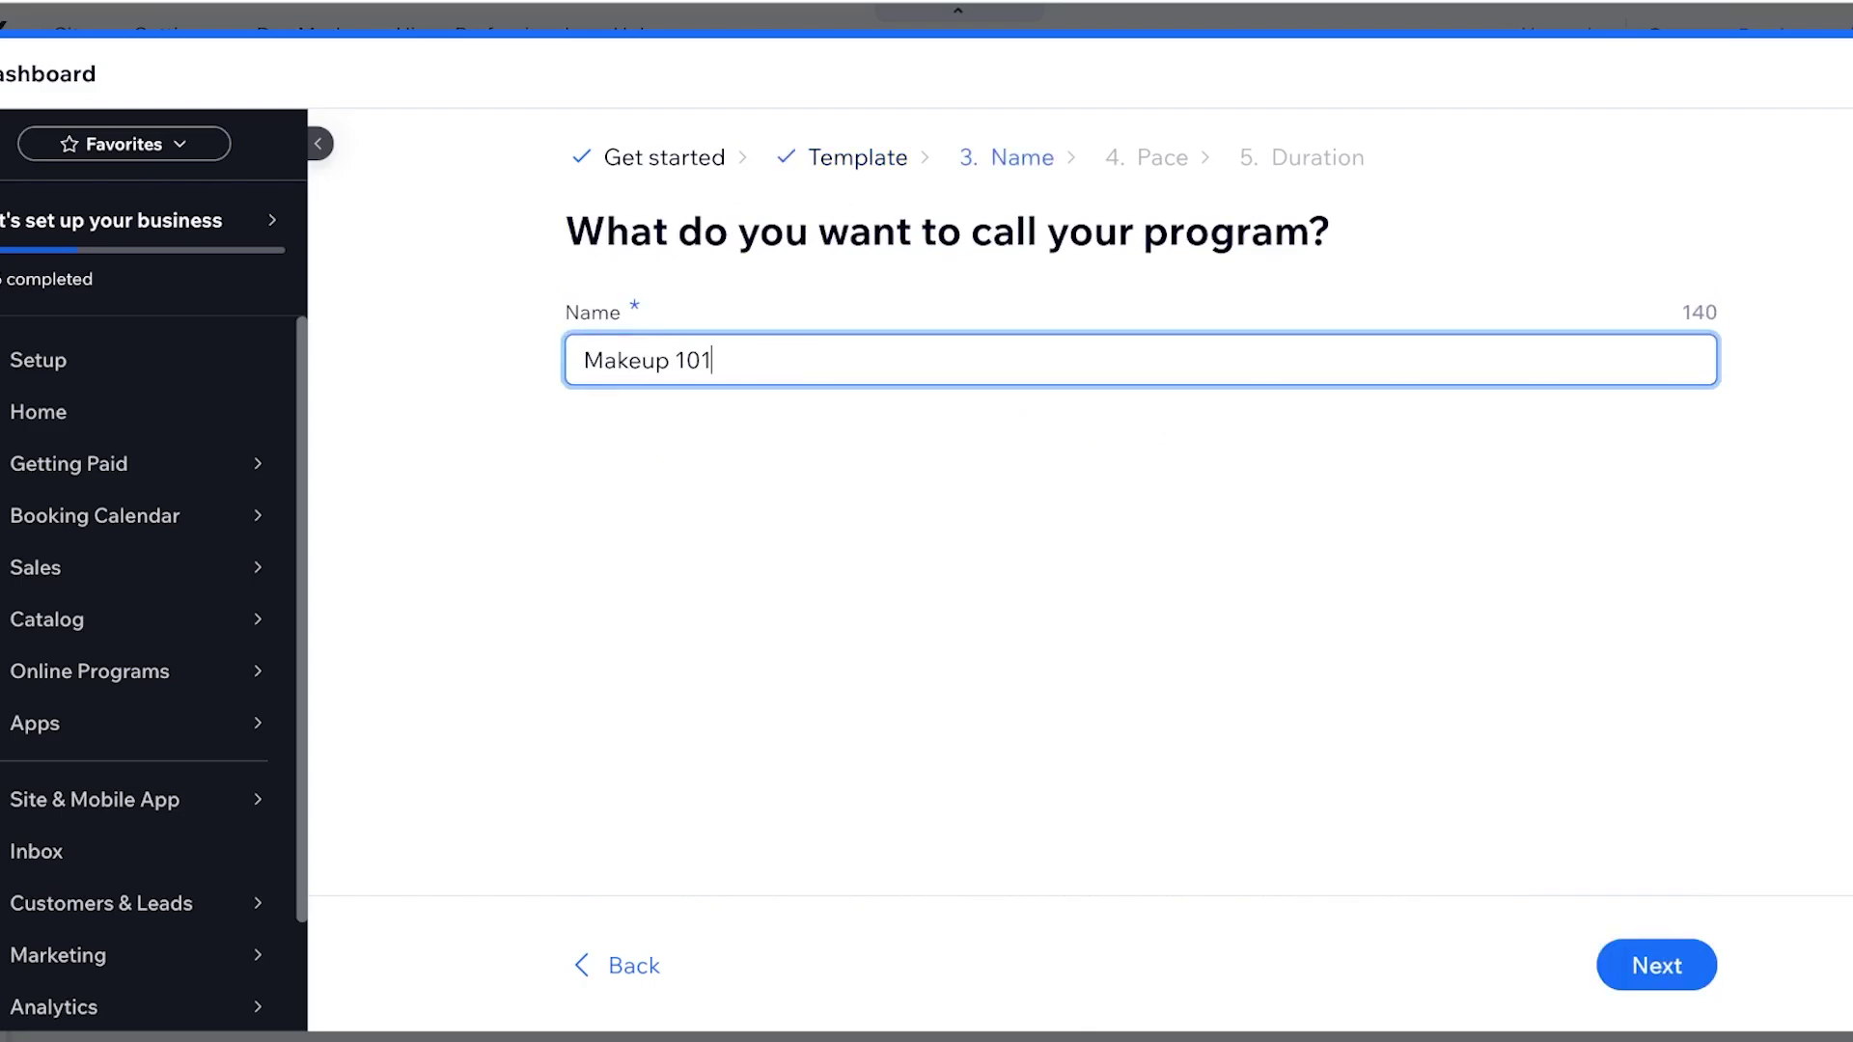
key(Return)
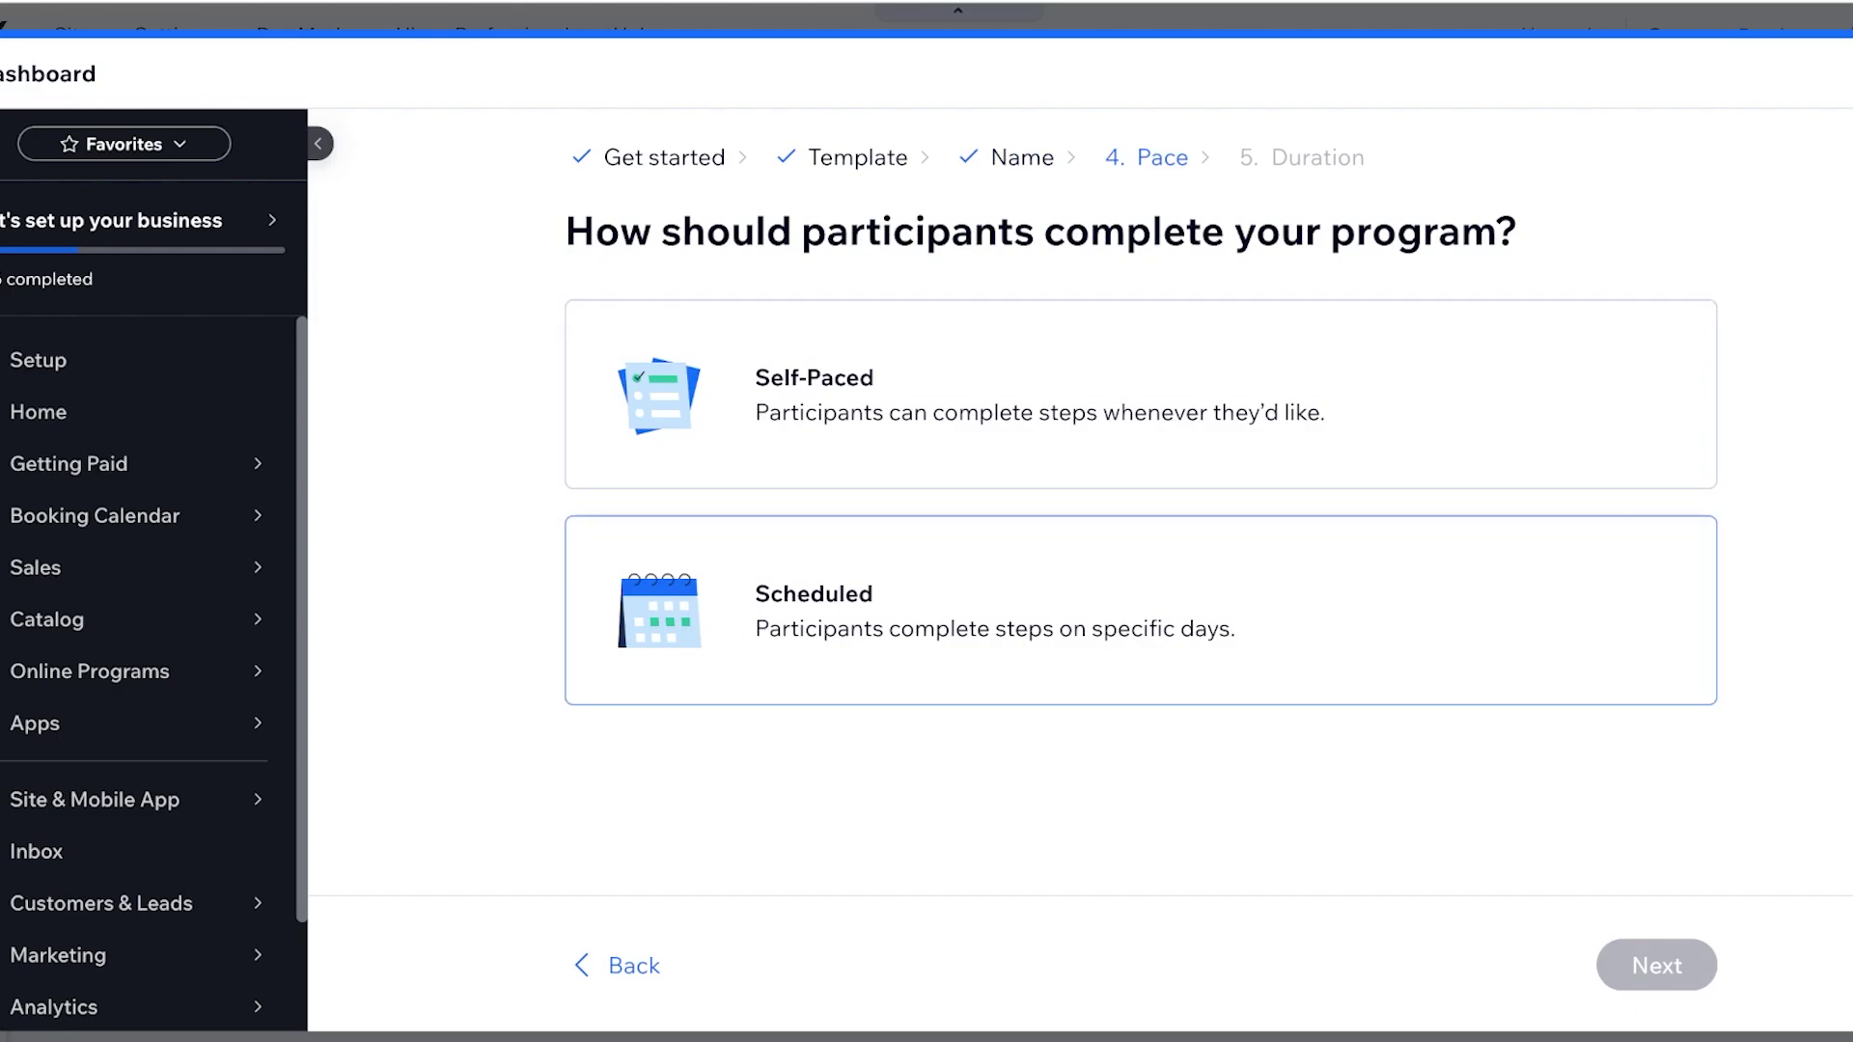
Set the program's pace to Scheduled
click(1139, 610)
click(1139, 394)
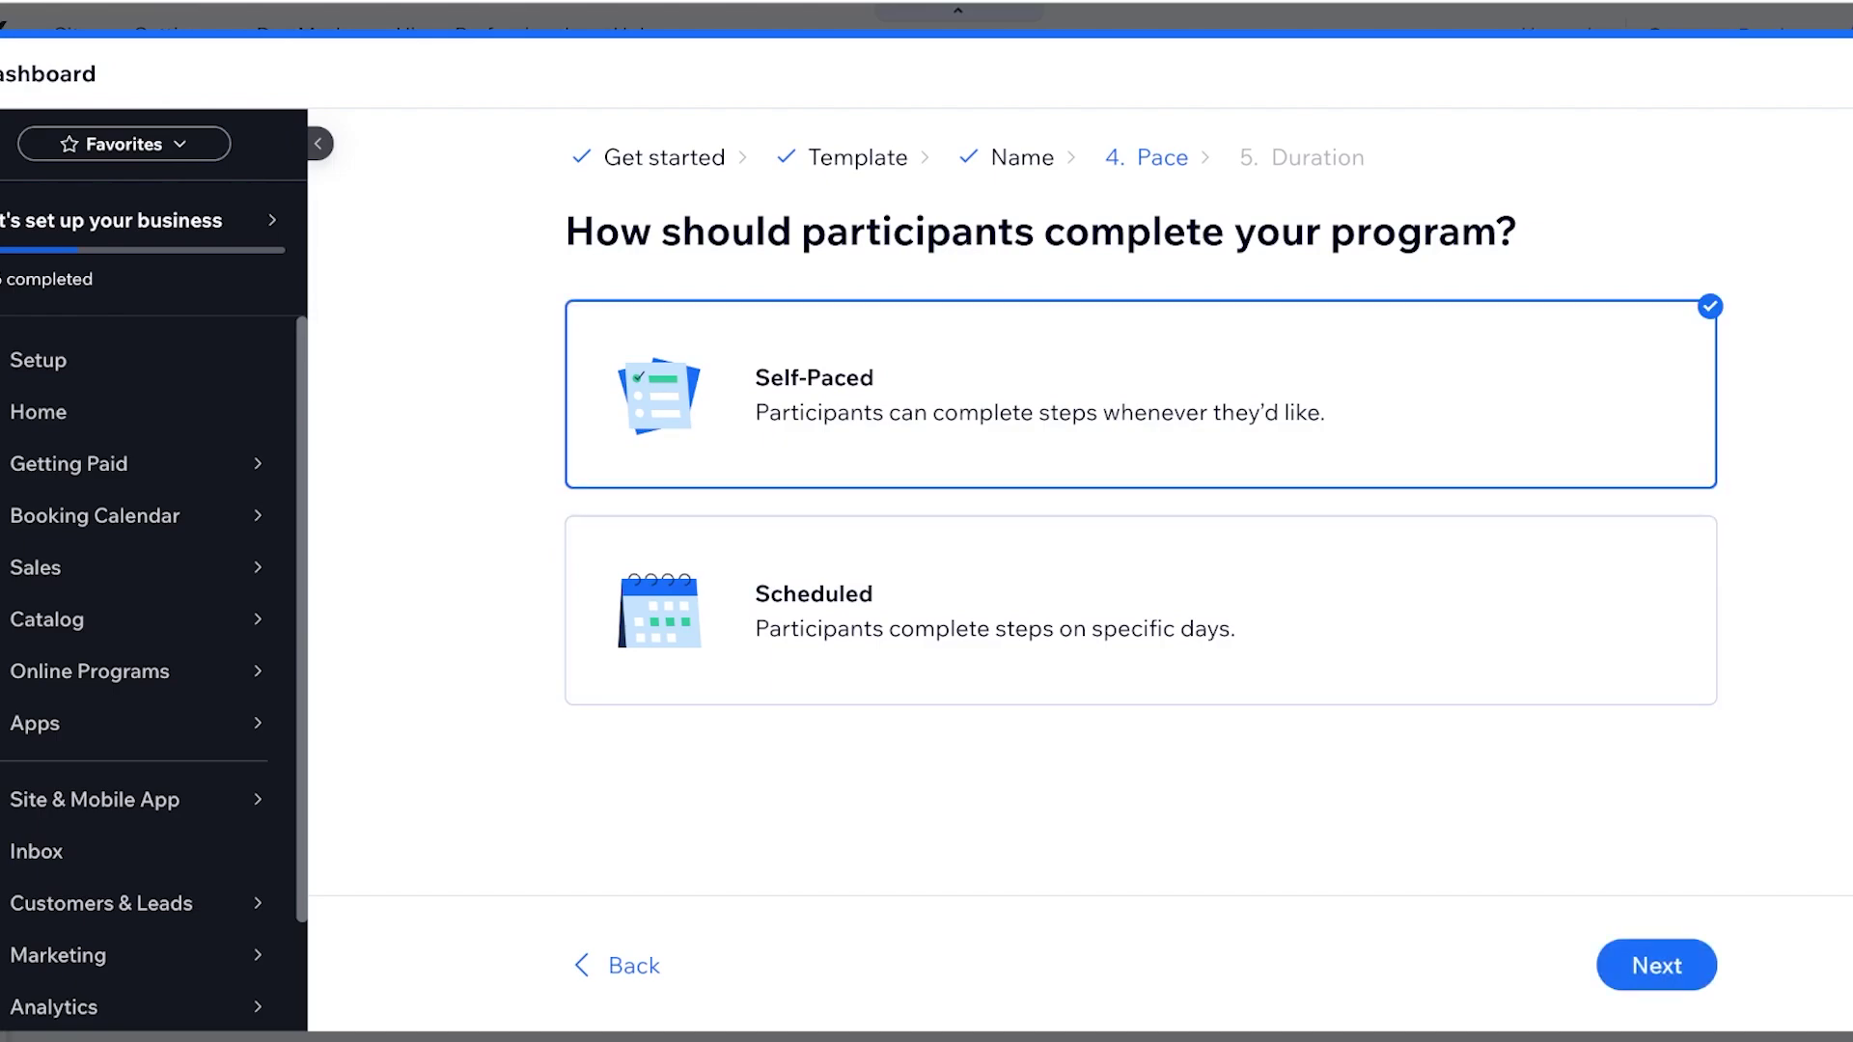
click(1139, 610)
click(1656, 966)
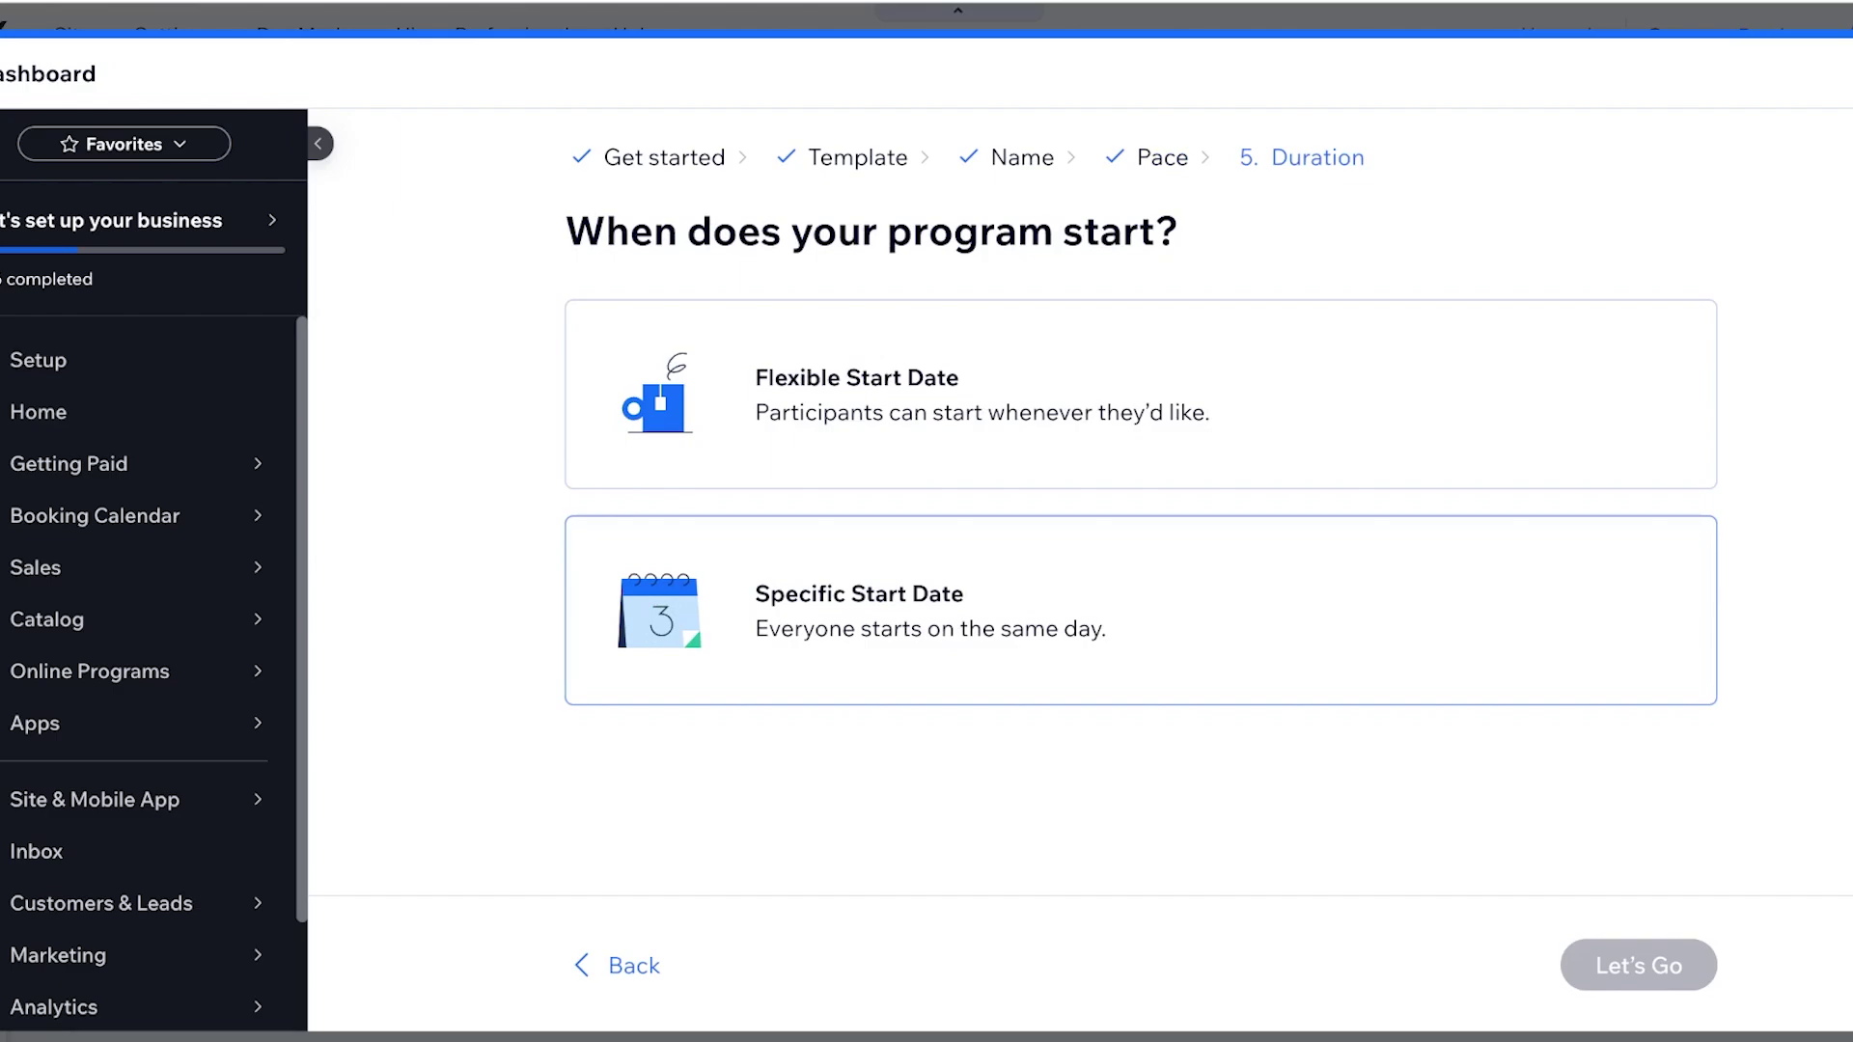
Use a specific start date, running Sep 1 to Sep 28, 2024, and create the program
click(1139, 610)
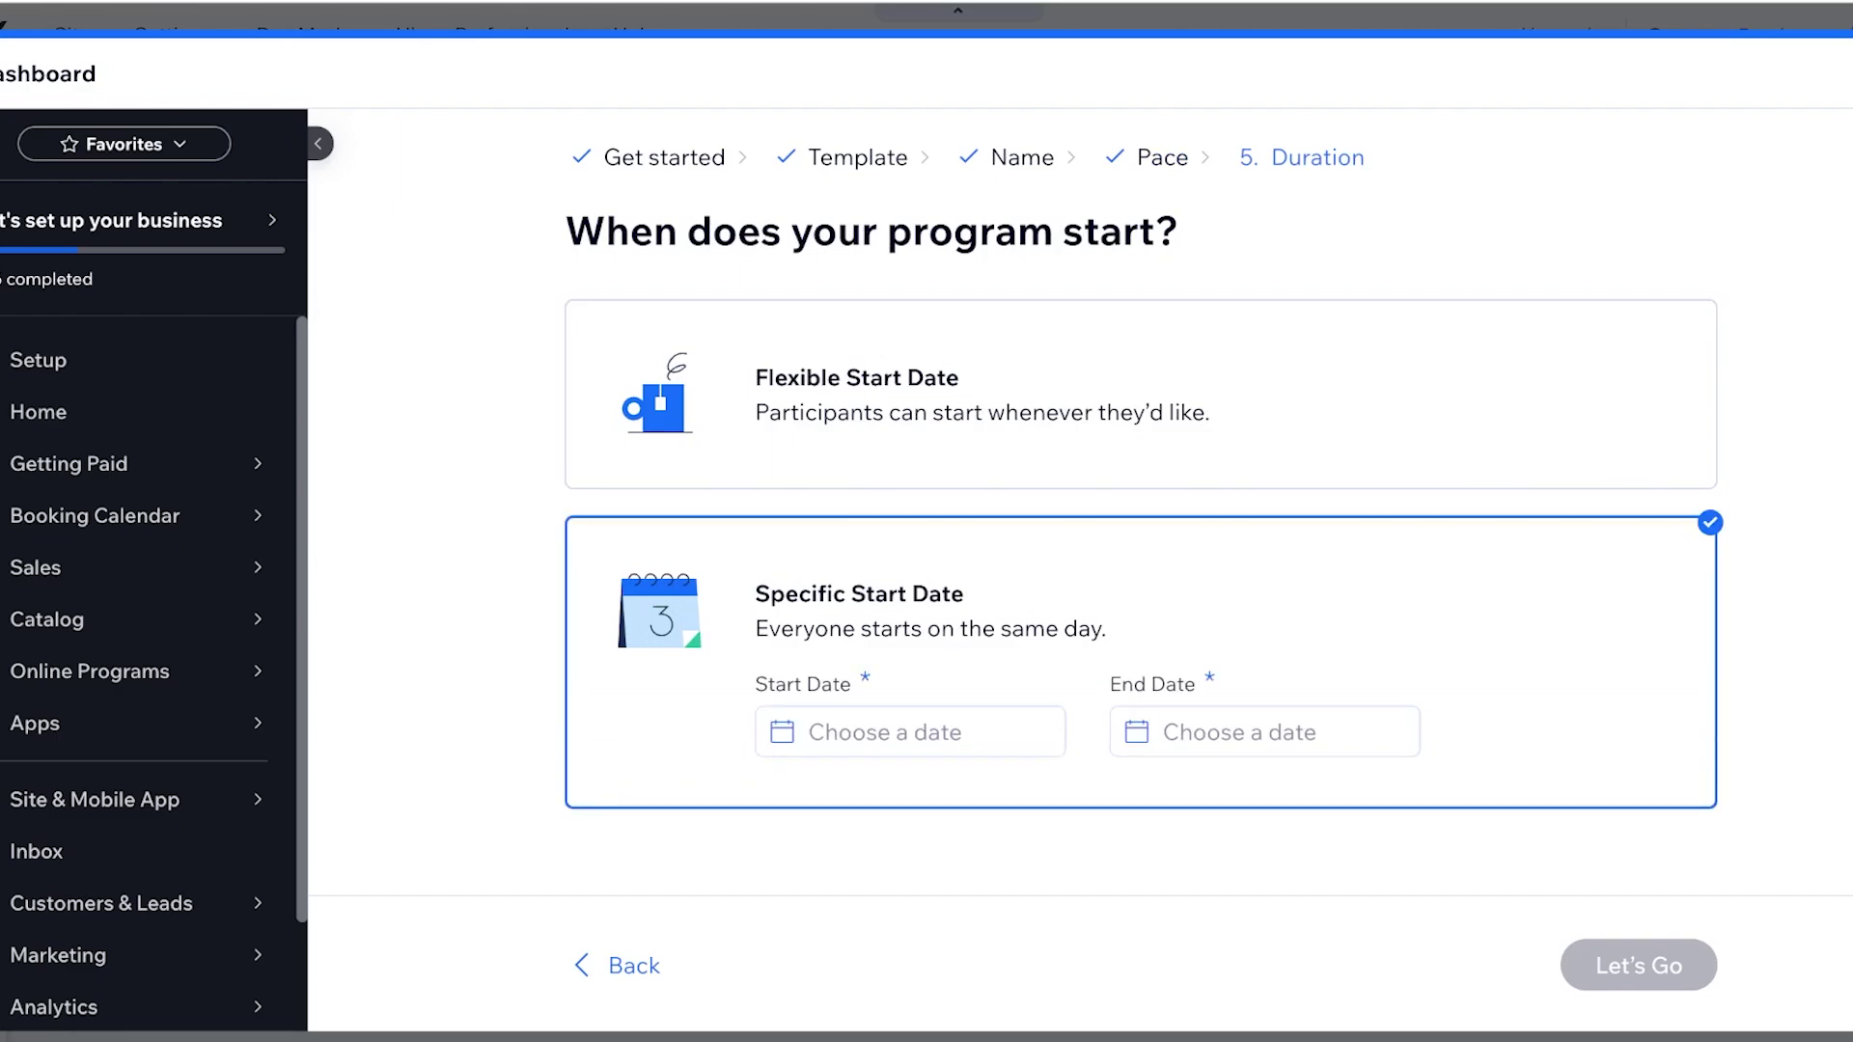
click(910, 732)
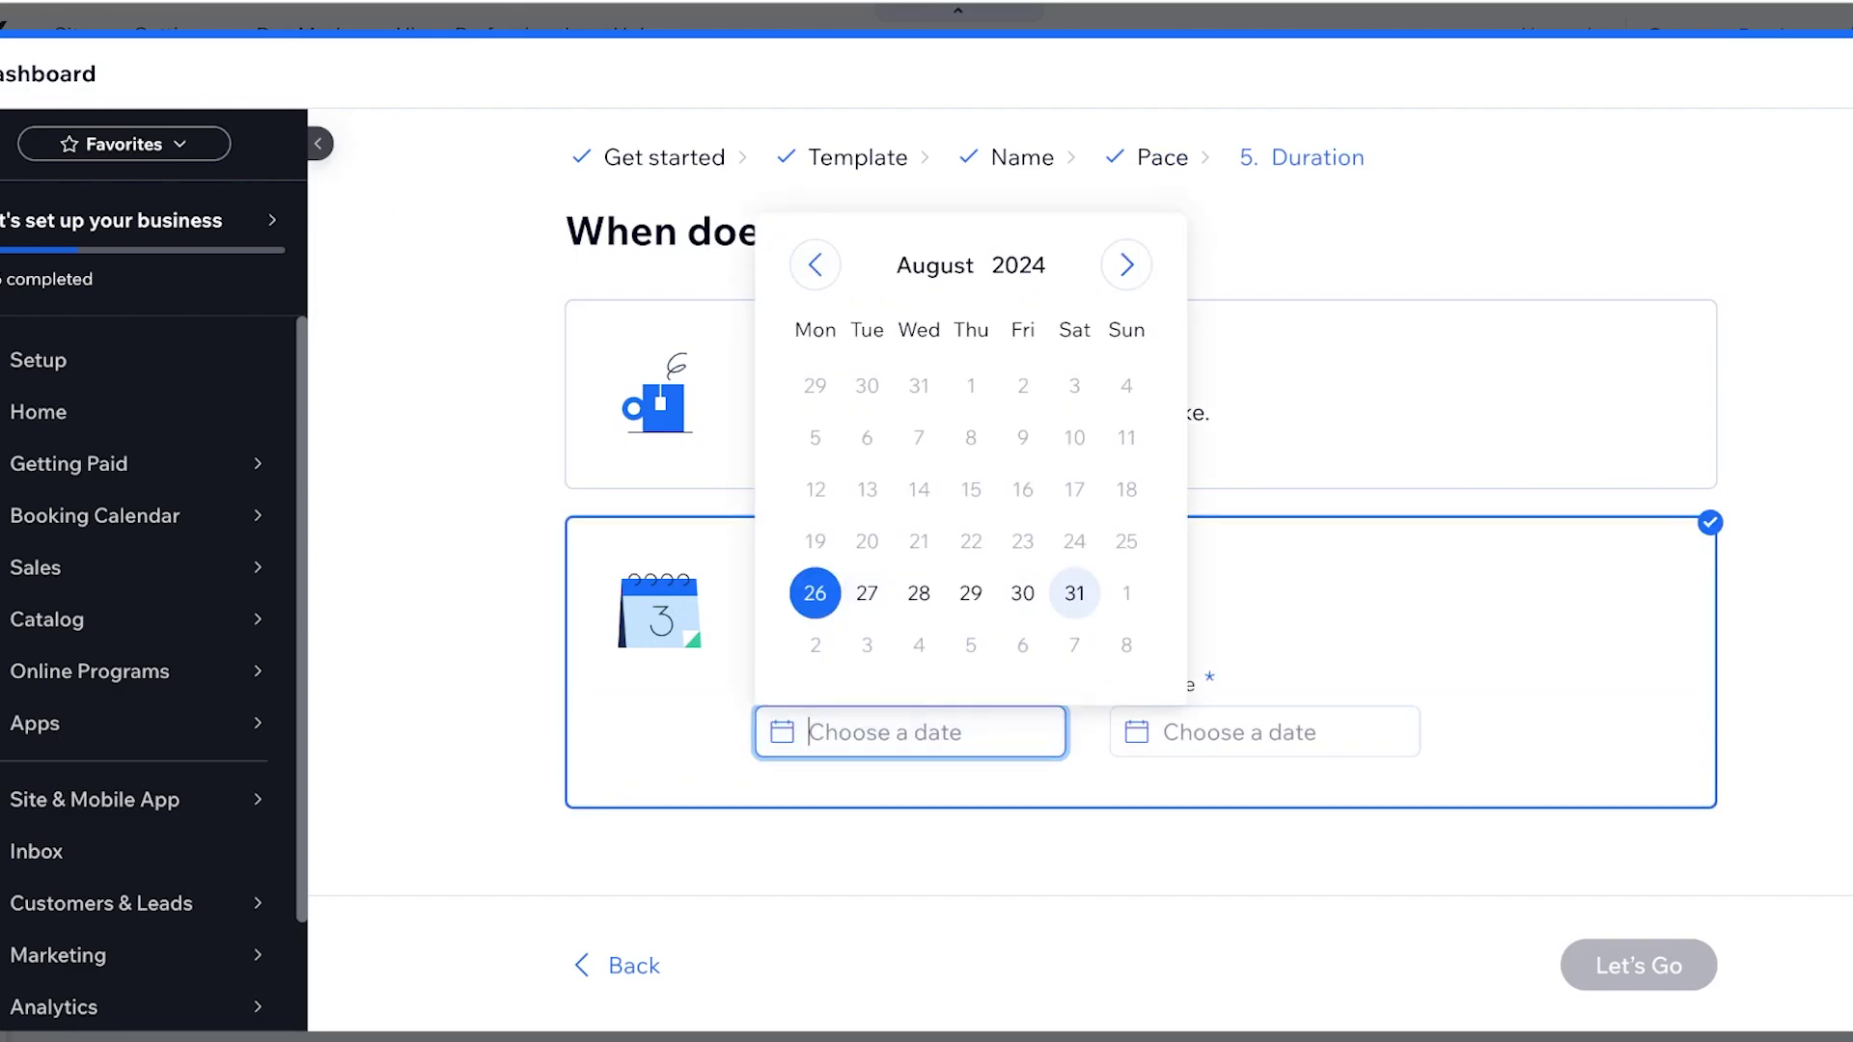
click(1126, 265)
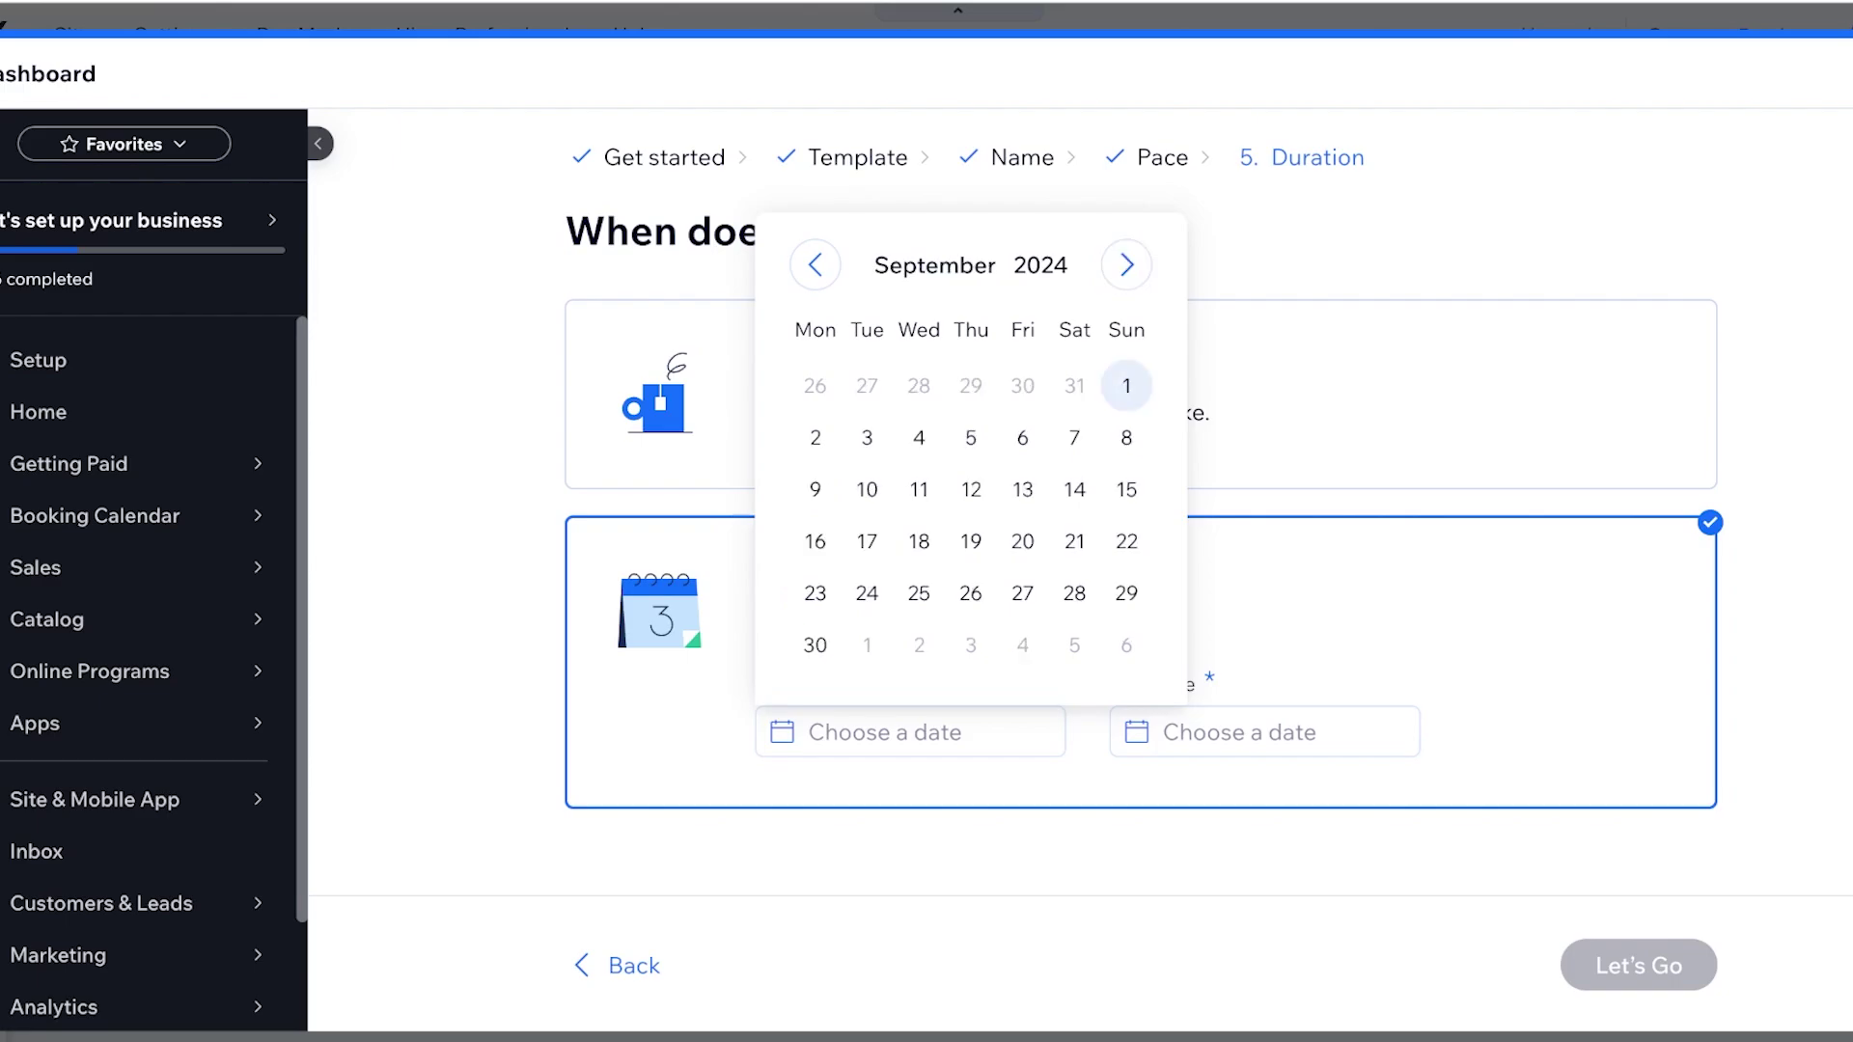
click(1127, 385)
click(1264, 731)
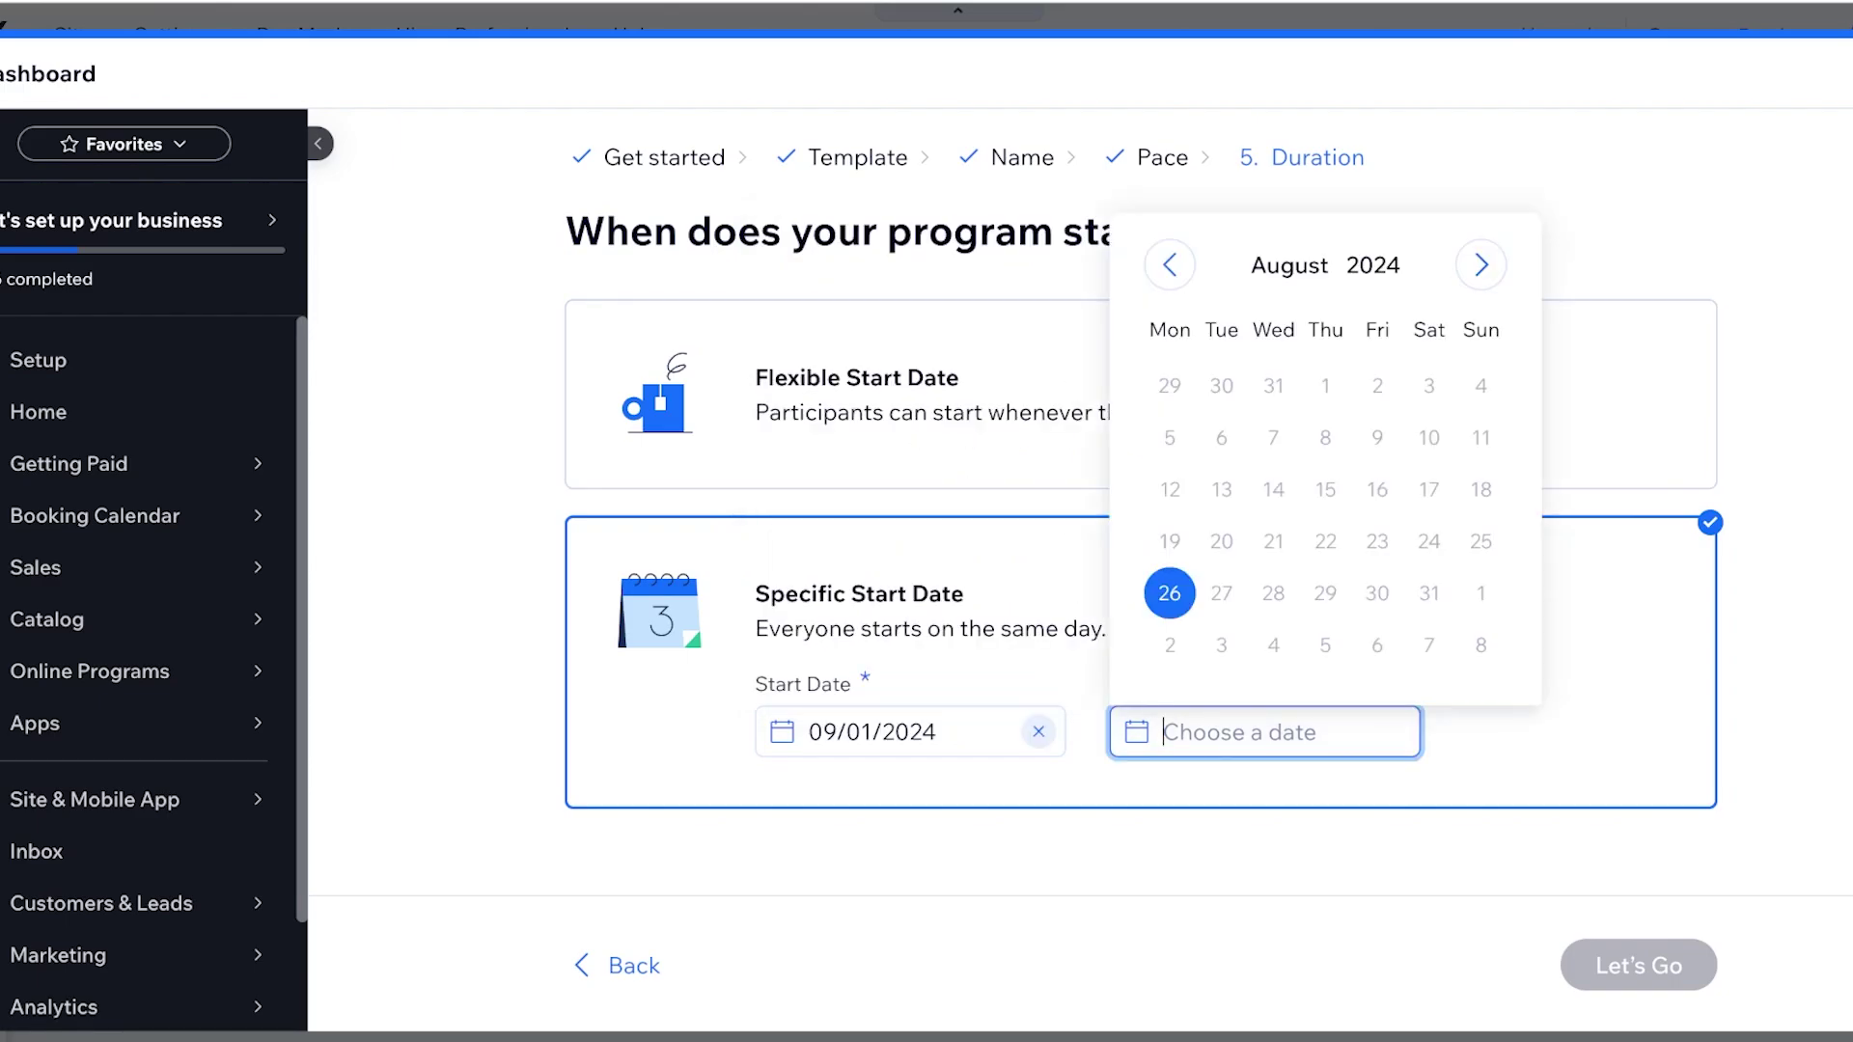
click(1481, 265)
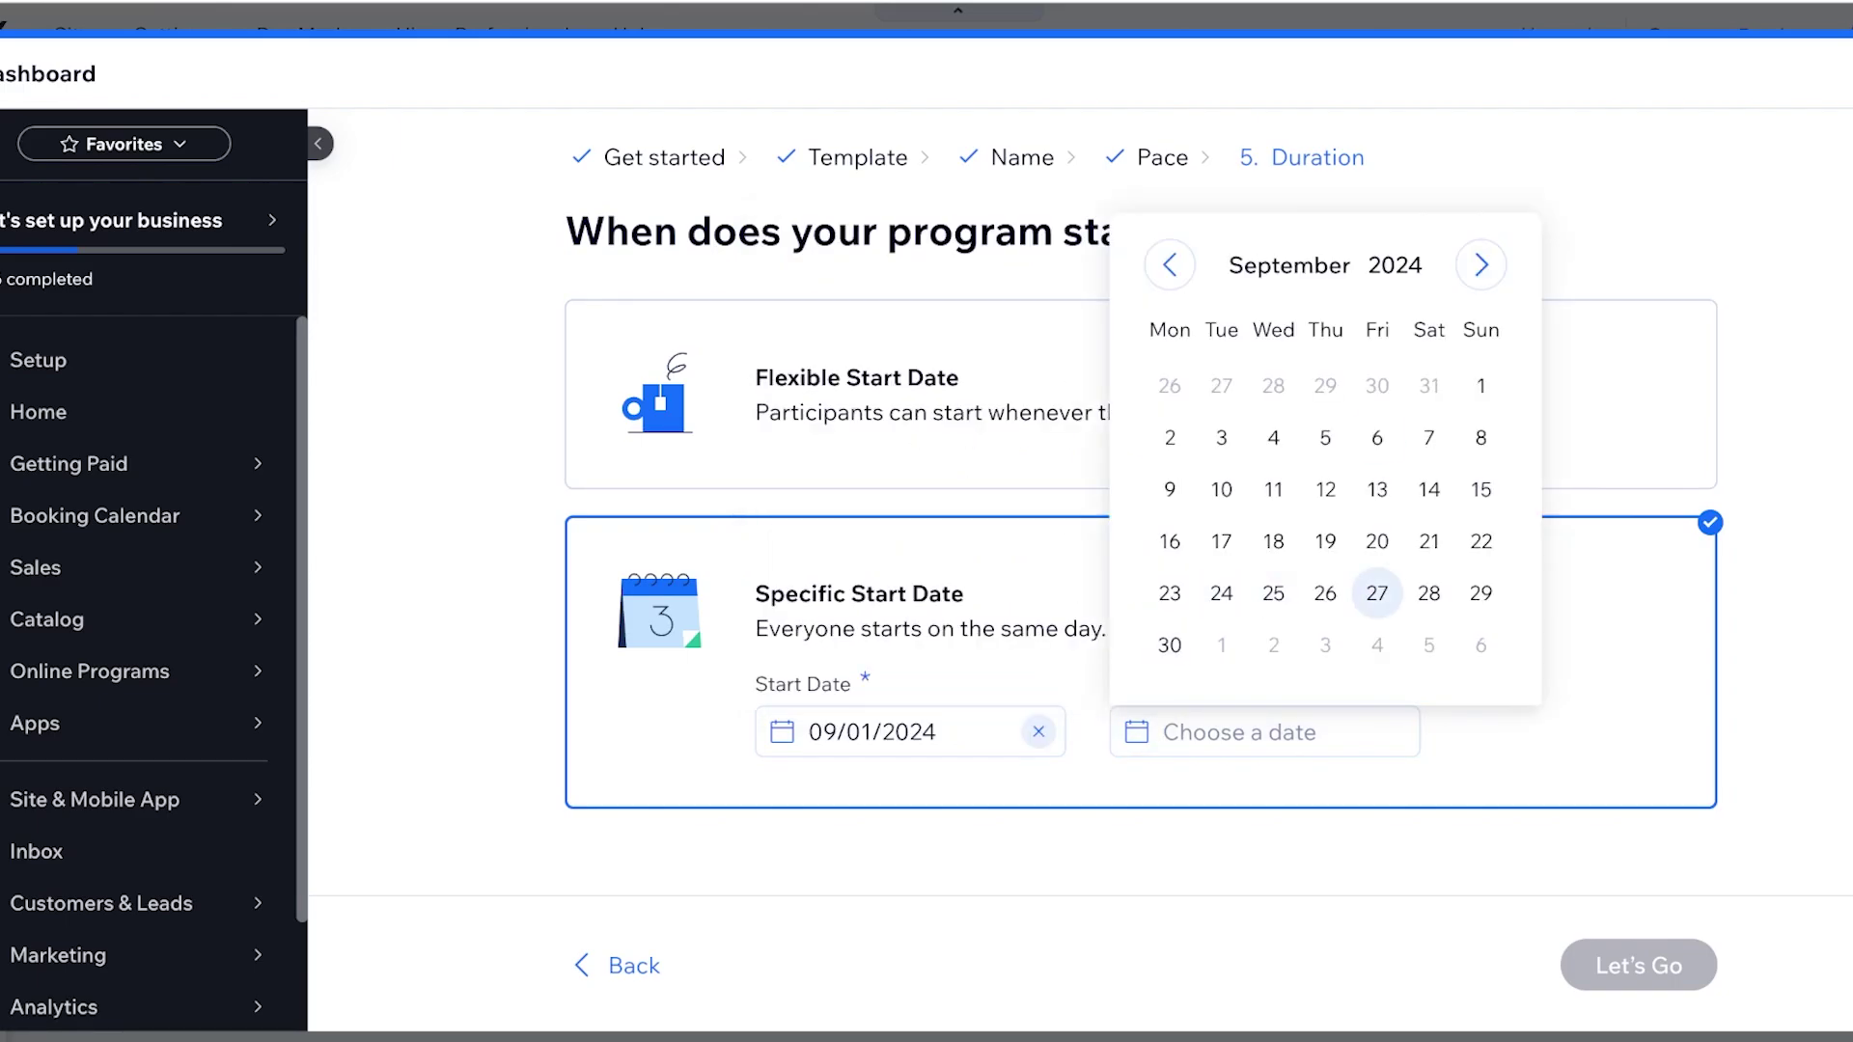
click(1428, 593)
key(Return)
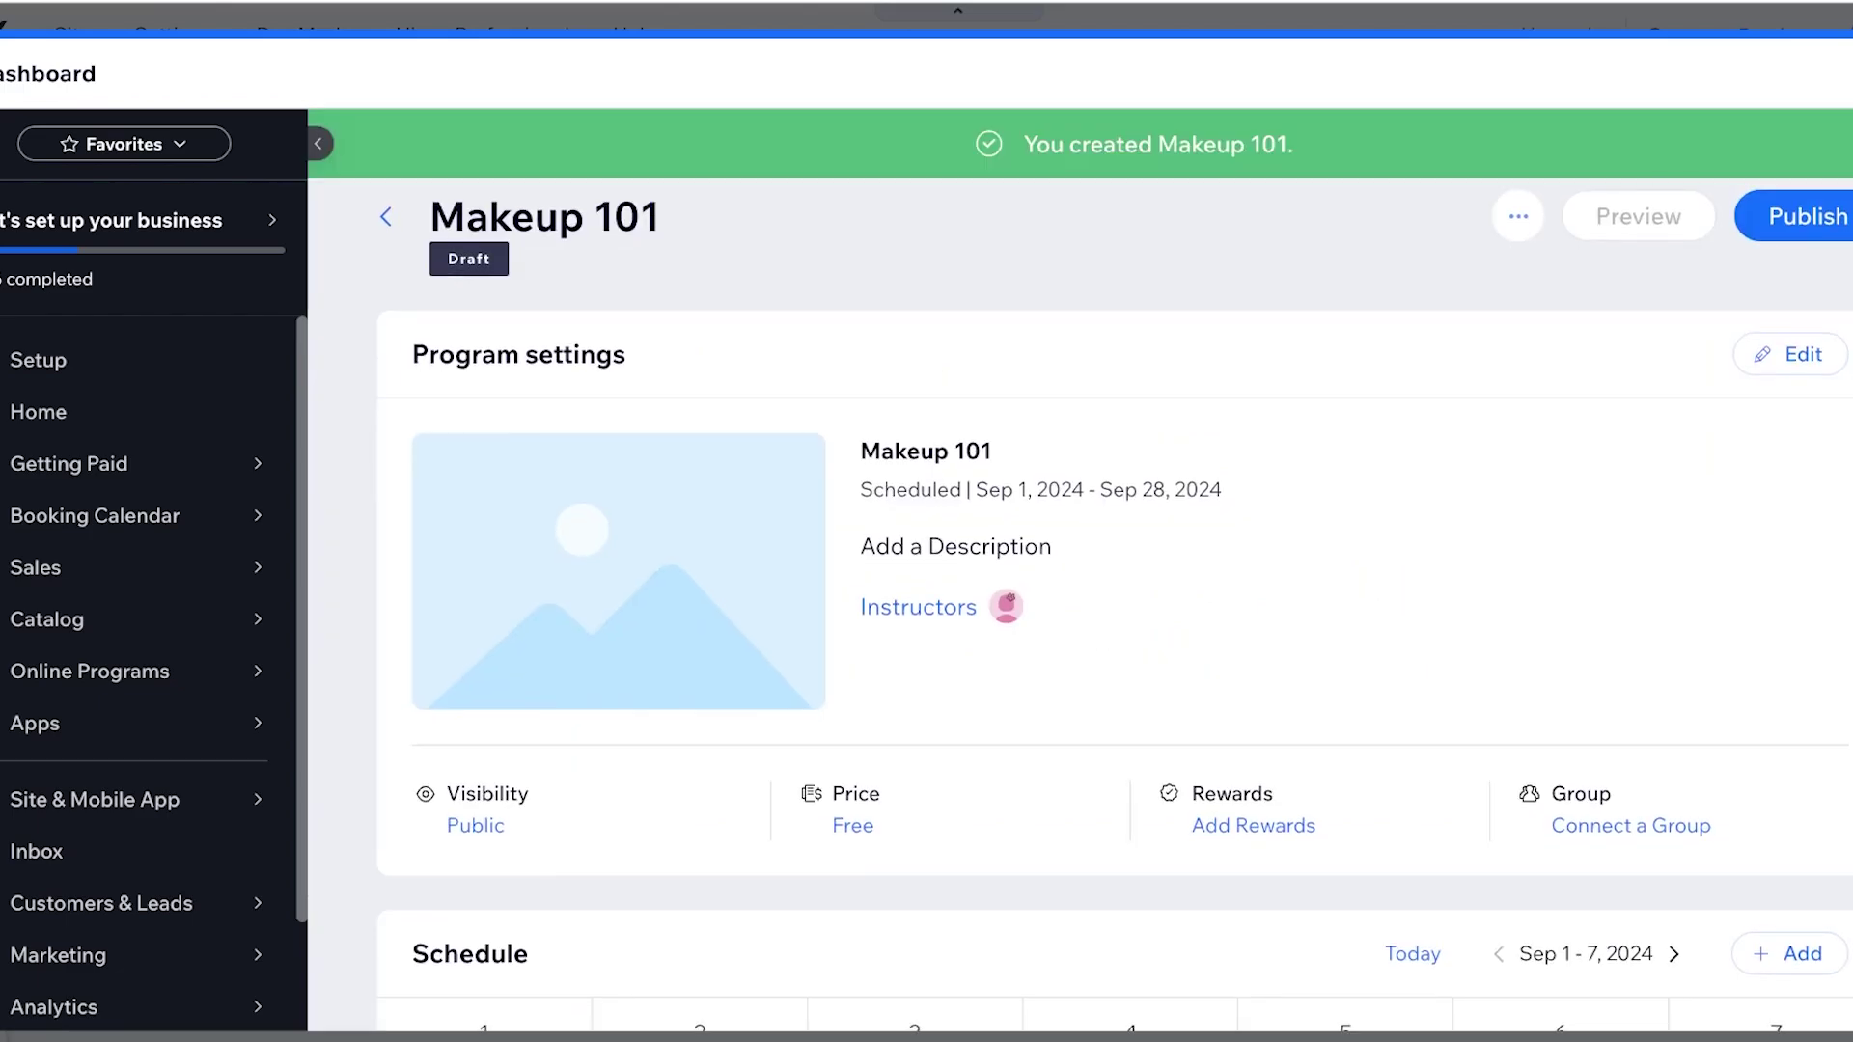
Open the Lily's Makeup Guide site in the Wix Editor from the Makeup 101 program page
scroll(1115, 597, down, 1)
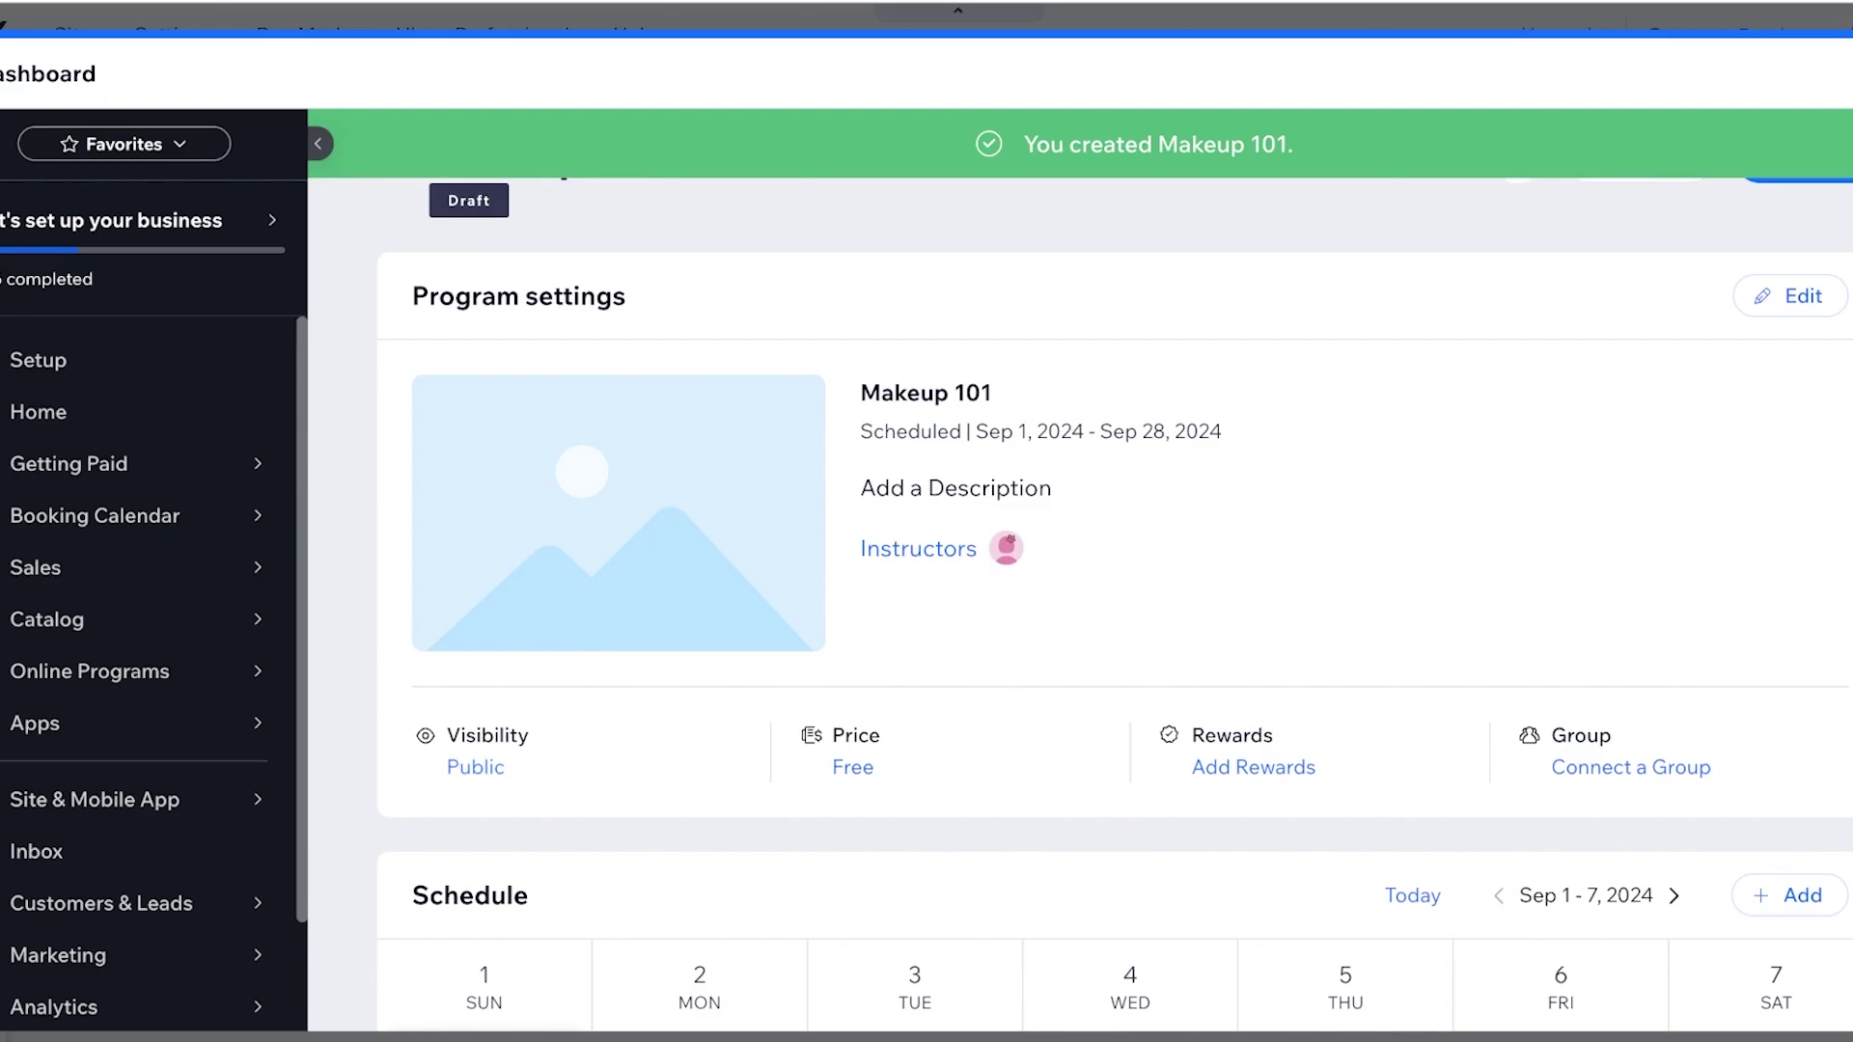
click(1252, 767)
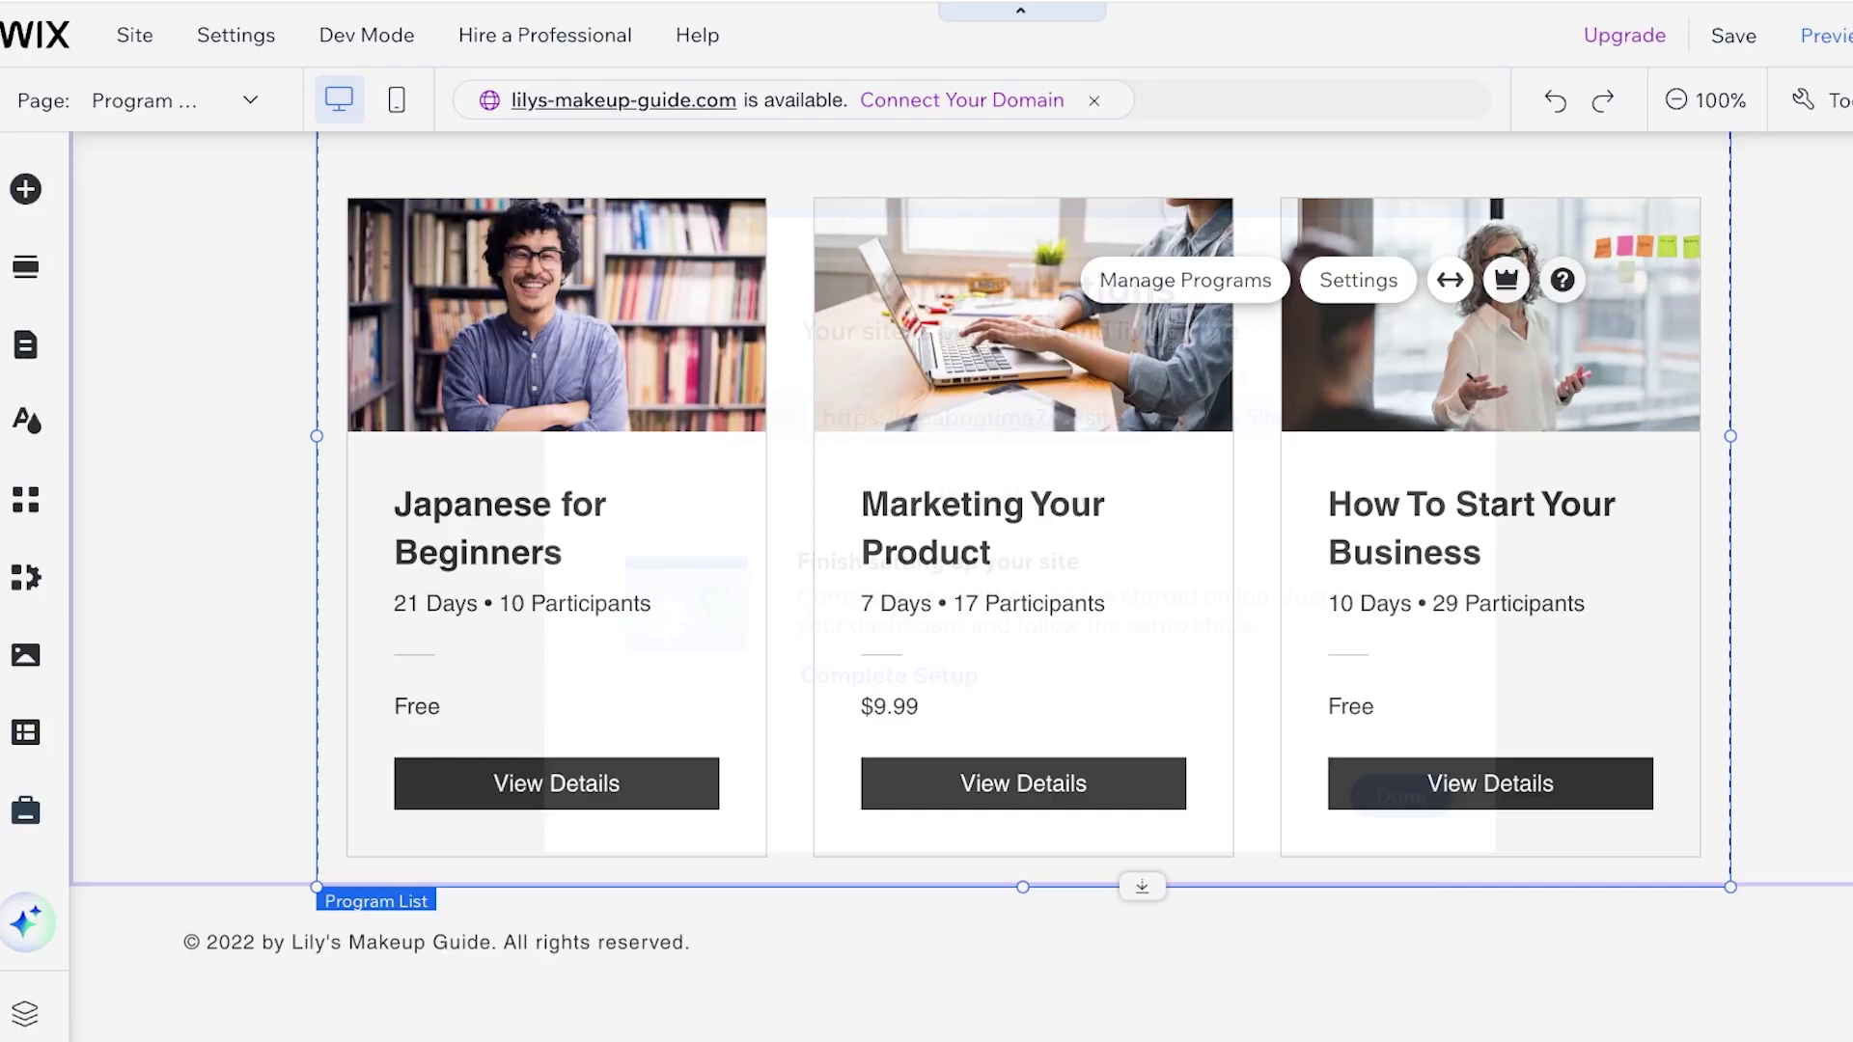
Dismiss the 'Edit your site for mobile' prompt to return to the Lilys Makeup Guide dashboard
key(Escape)
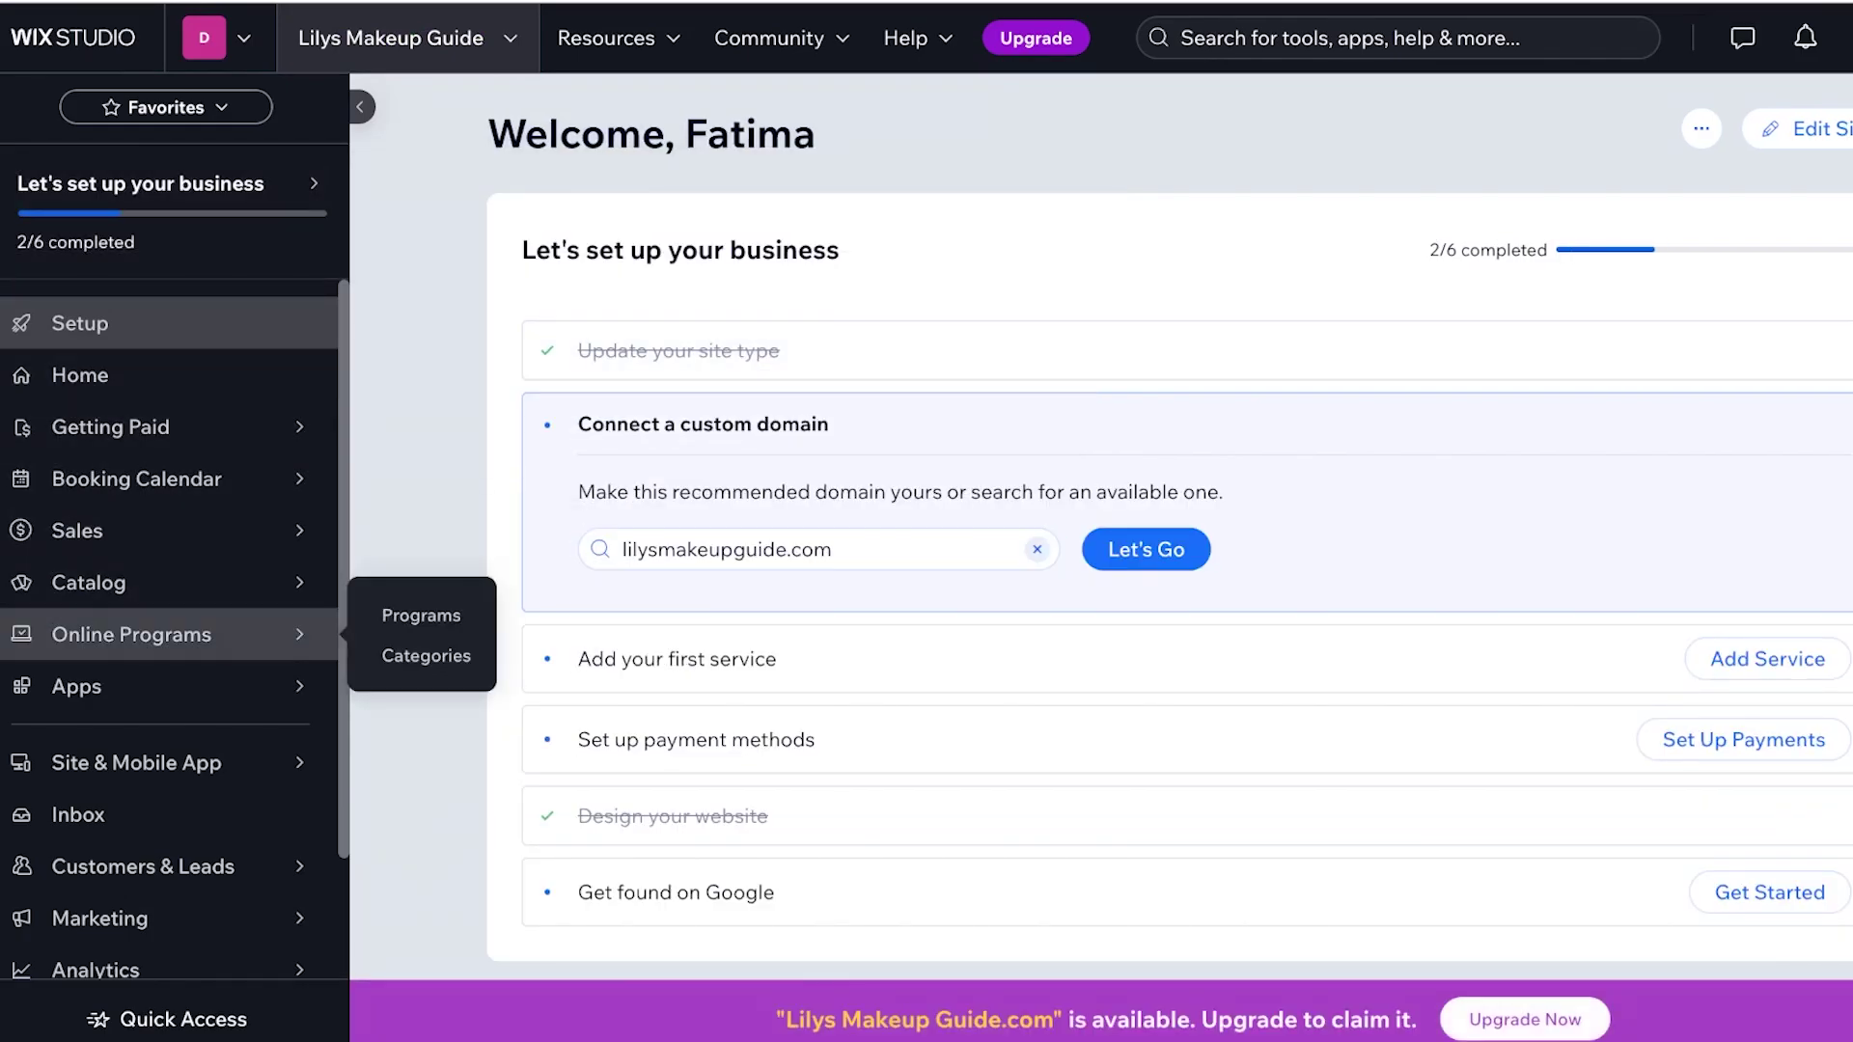
Open Makeup 101 from the programs list and delete Step 1 from its Sep 1 schedule
click(132, 634)
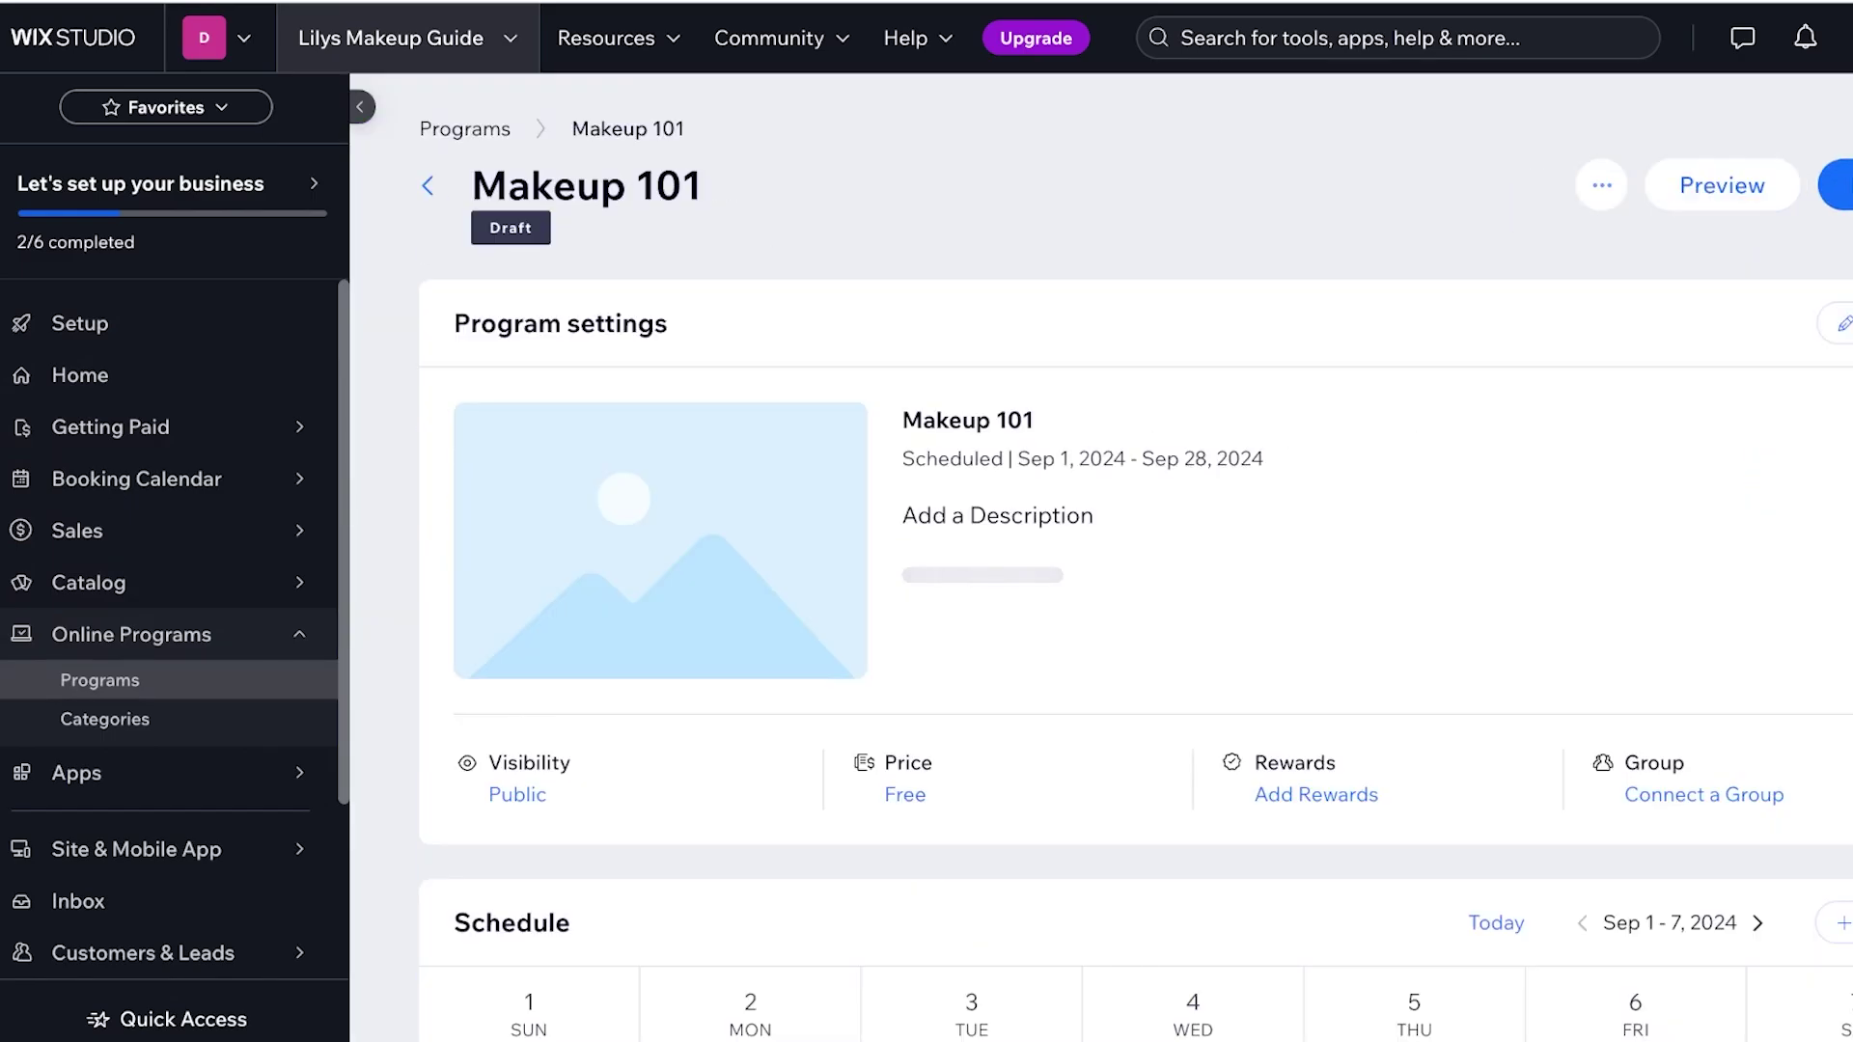
scroll(1136, 565, down, 2)
scroll(1136, 564, down, 2)
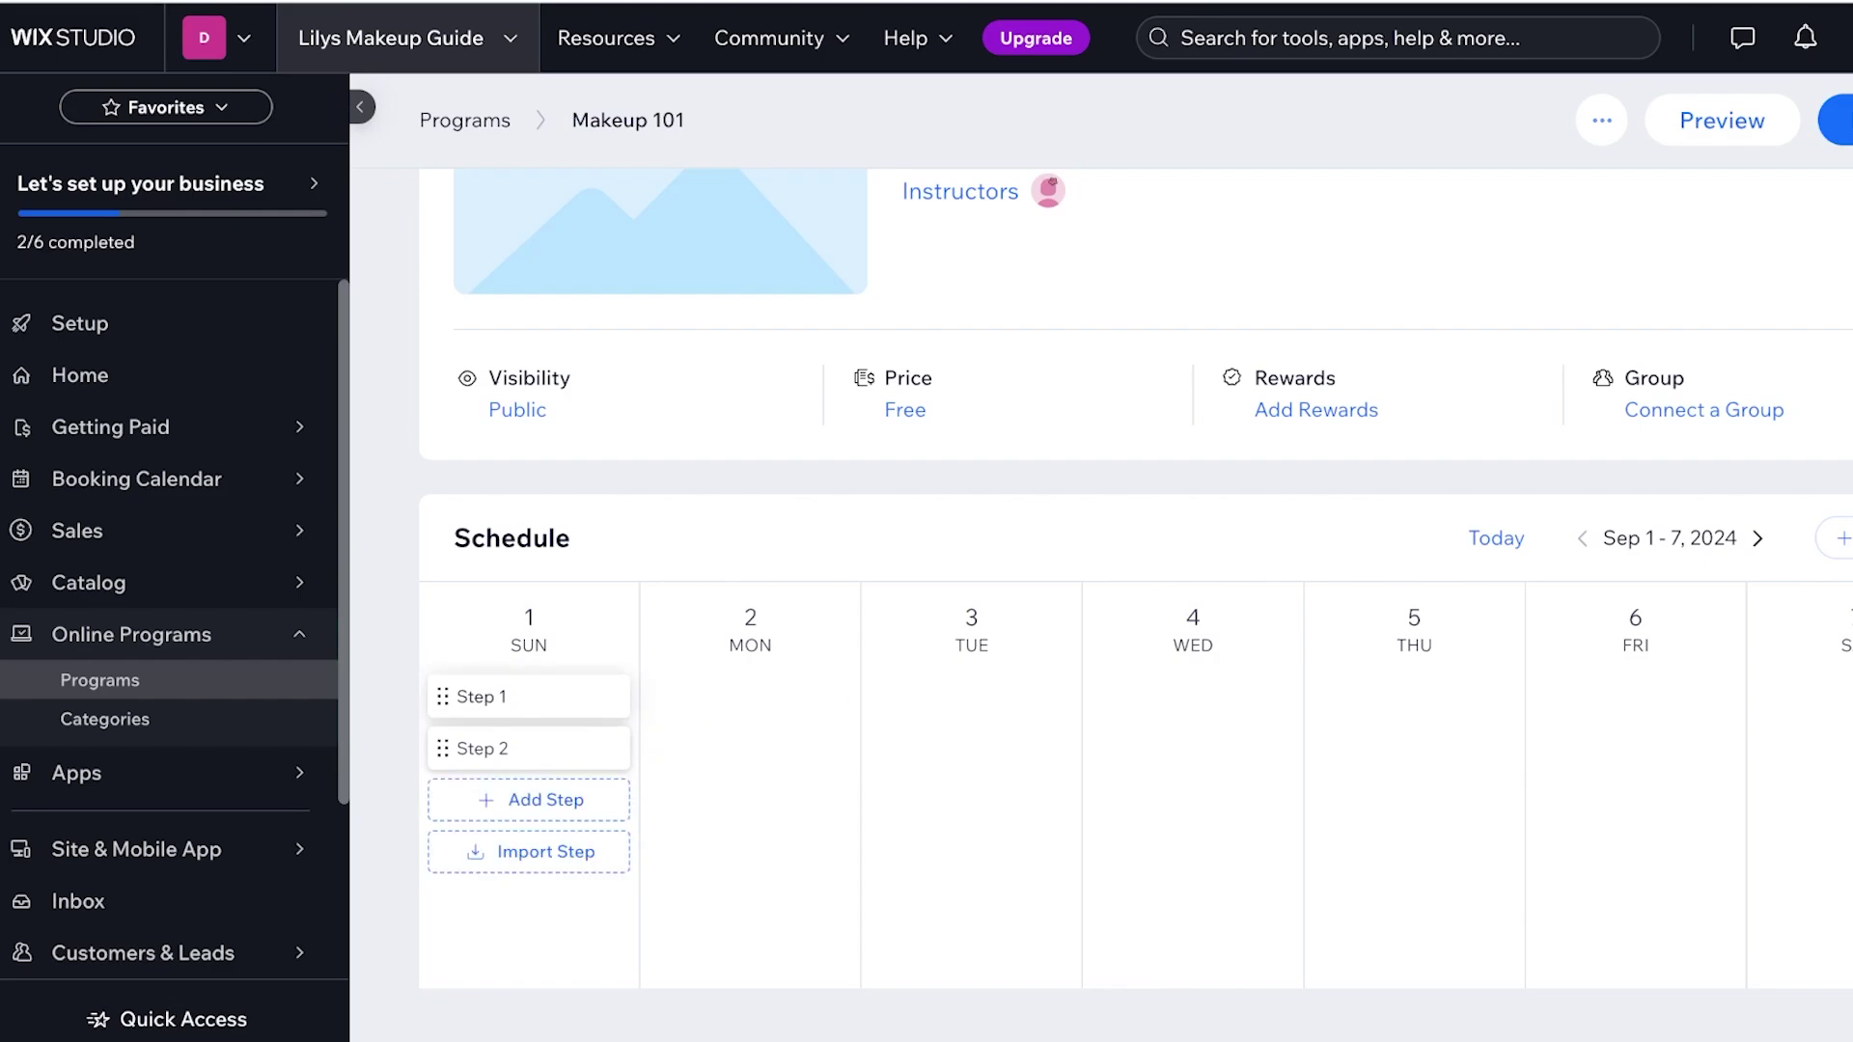
click(481, 697)
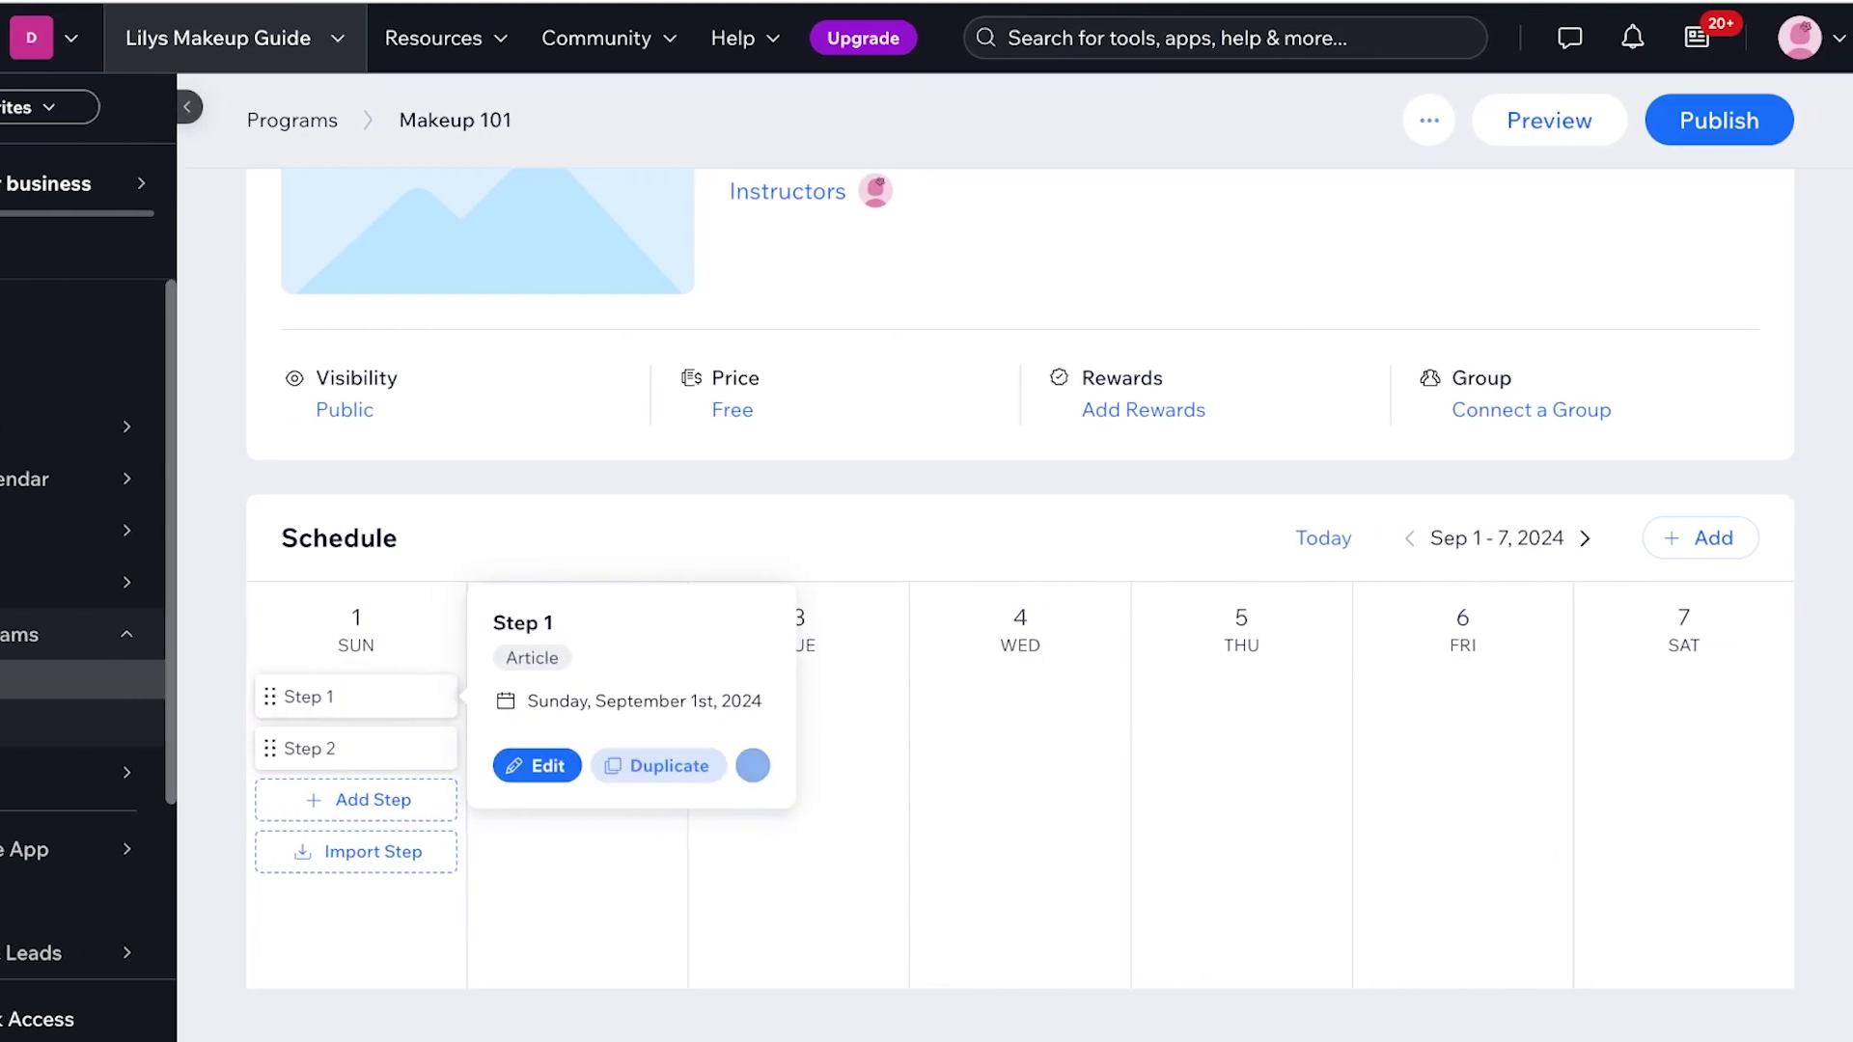
click(800, 765)
click(1171, 592)
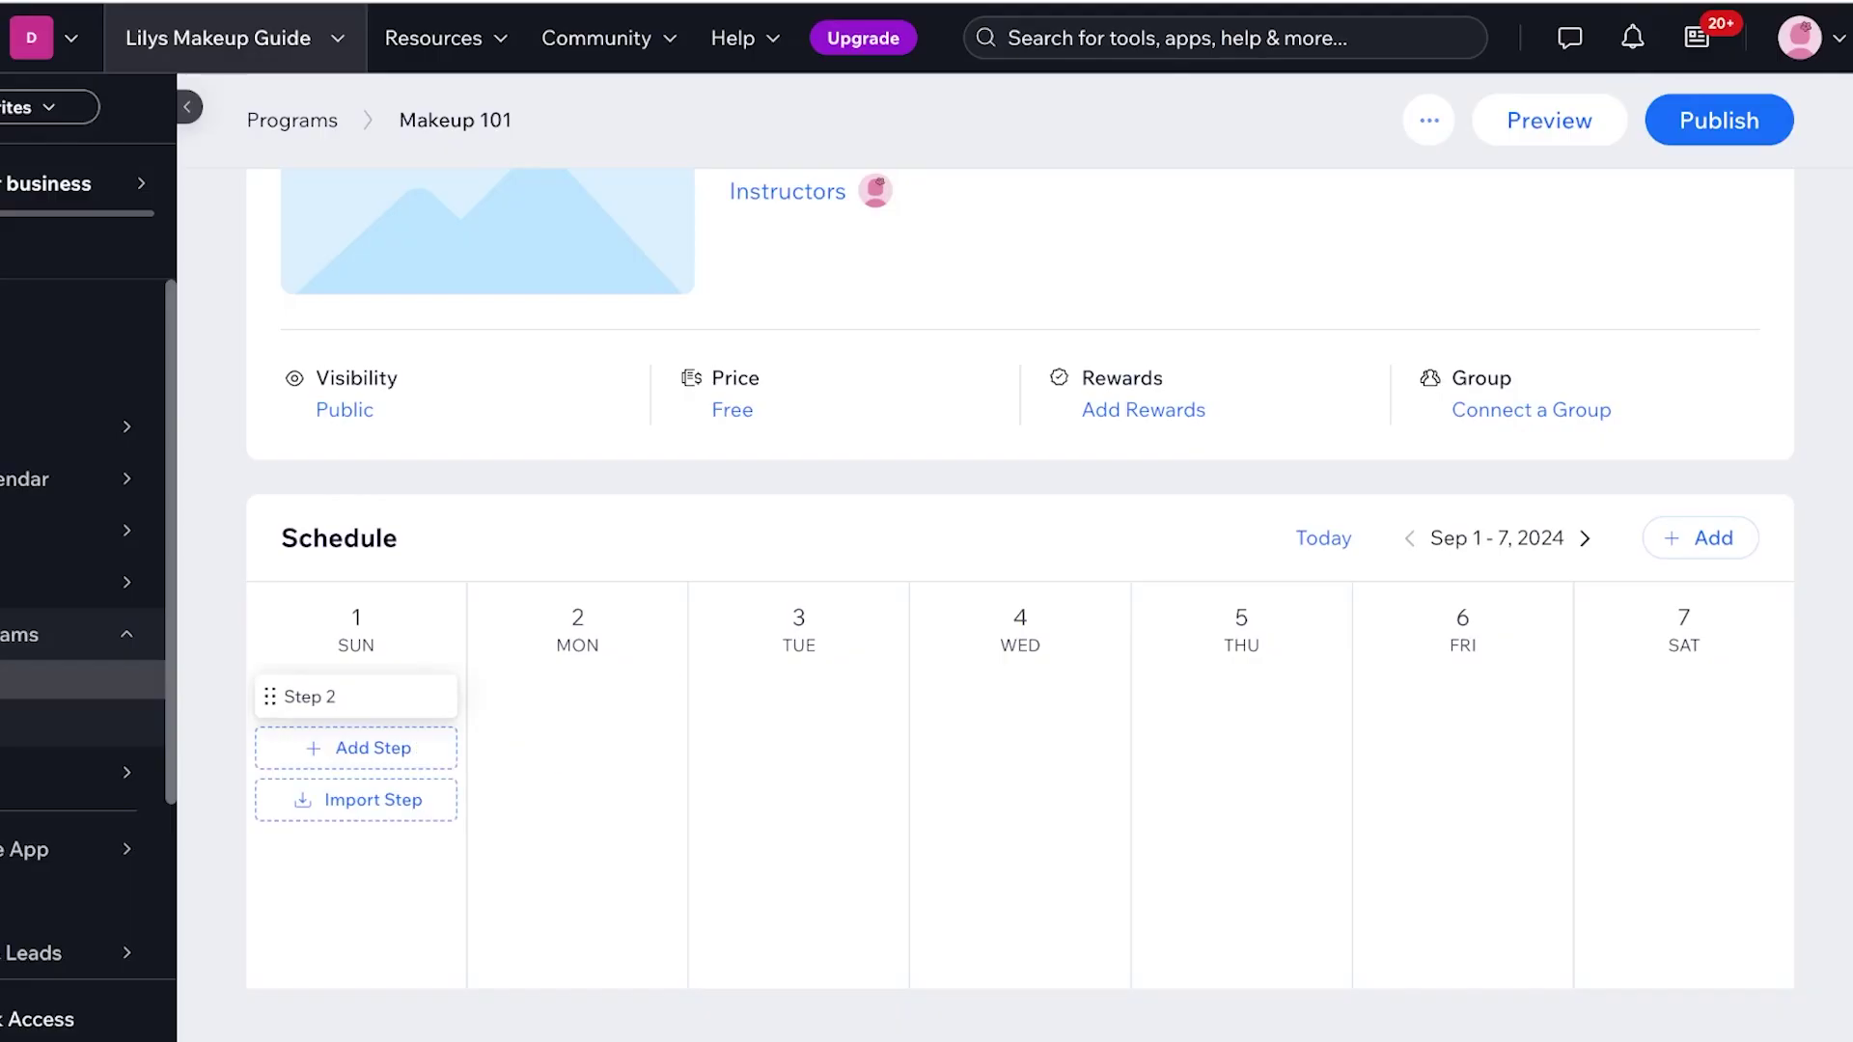
Delete Step 2 as well, leaving Sunday, Sep 1 with no steps
click(308, 697)
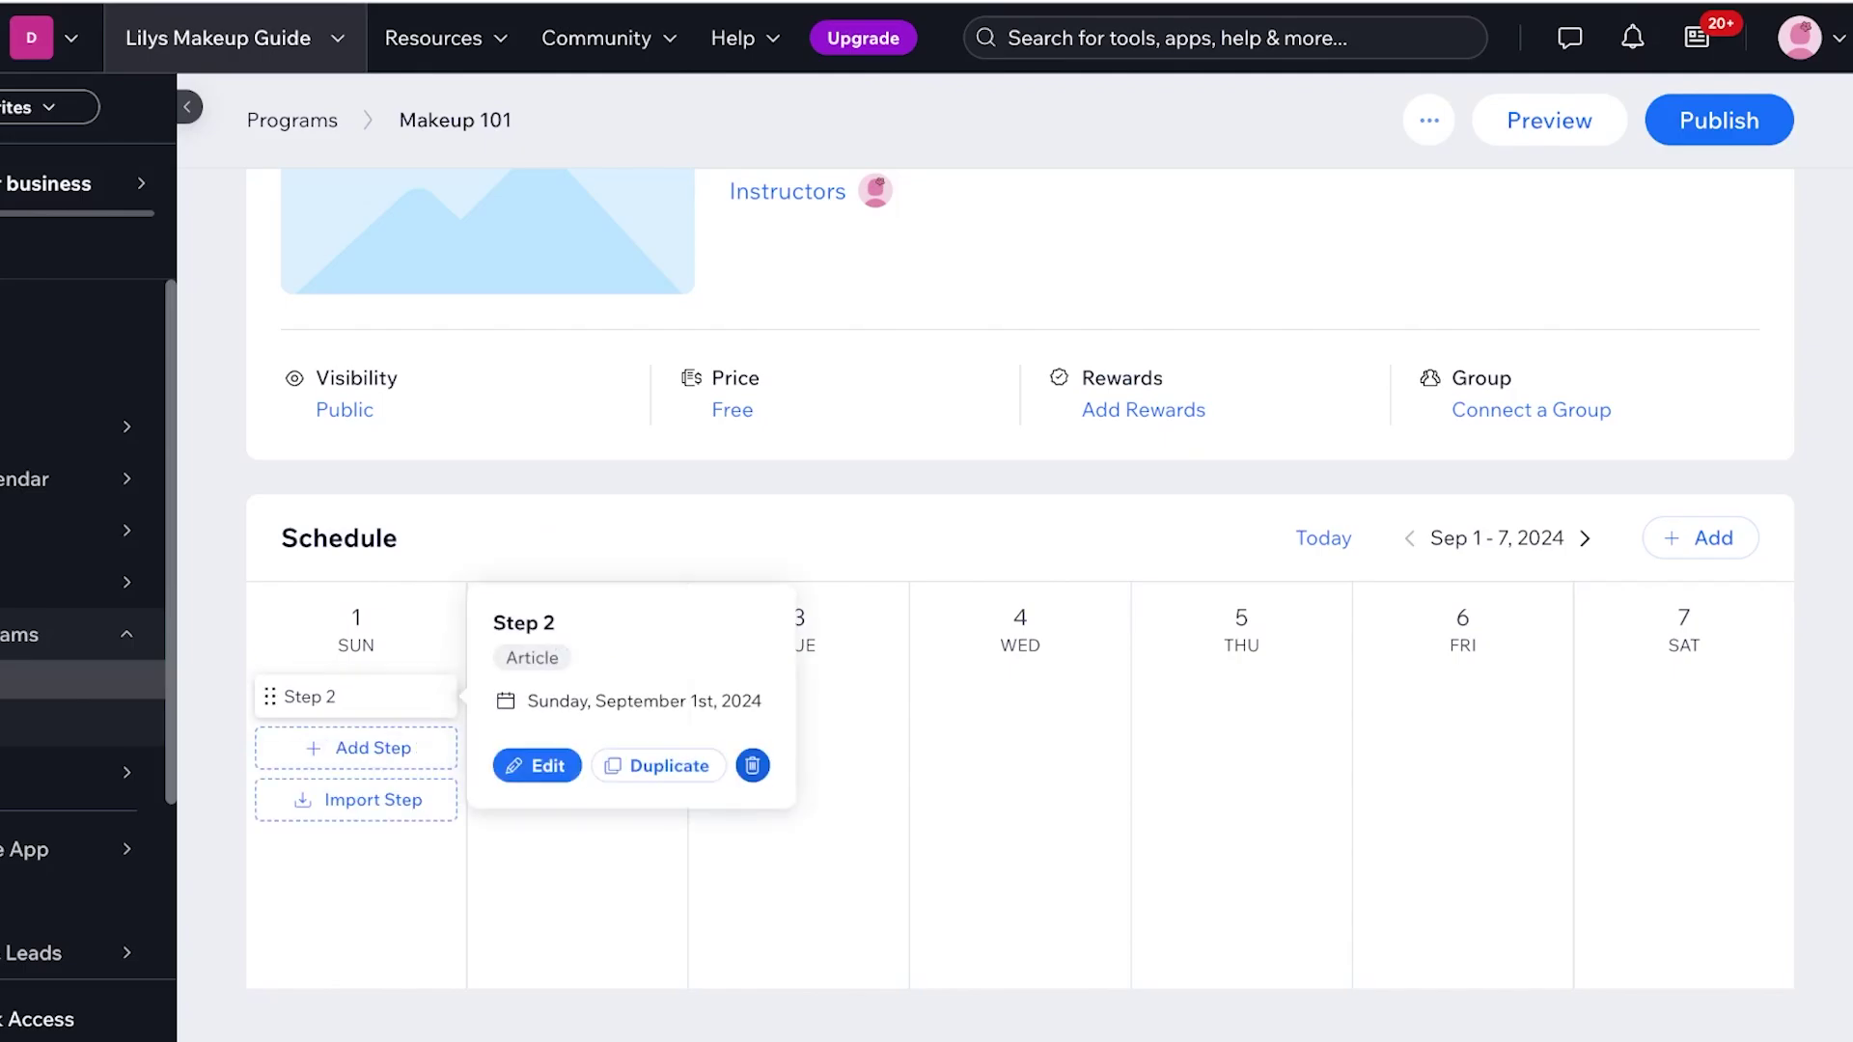
click(752, 765)
click(1122, 595)
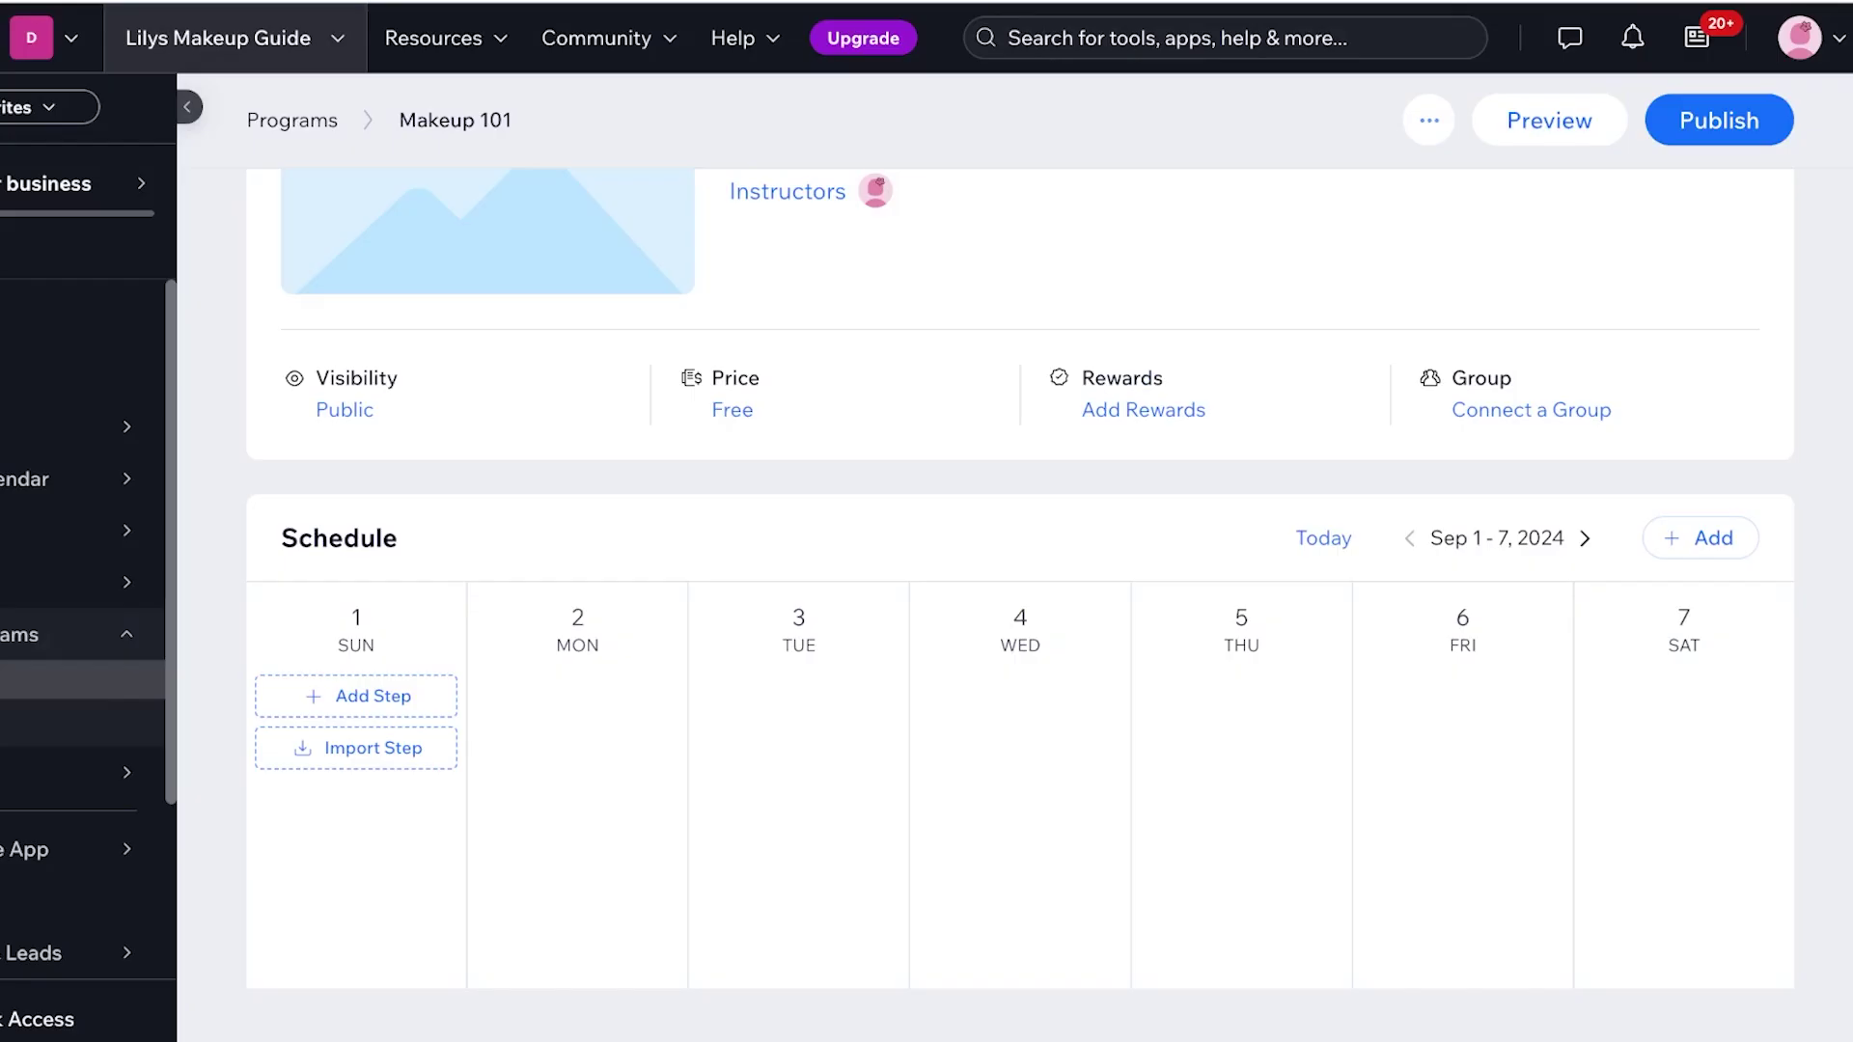
scroll(1019, 579, up, 4)
click(1428, 185)
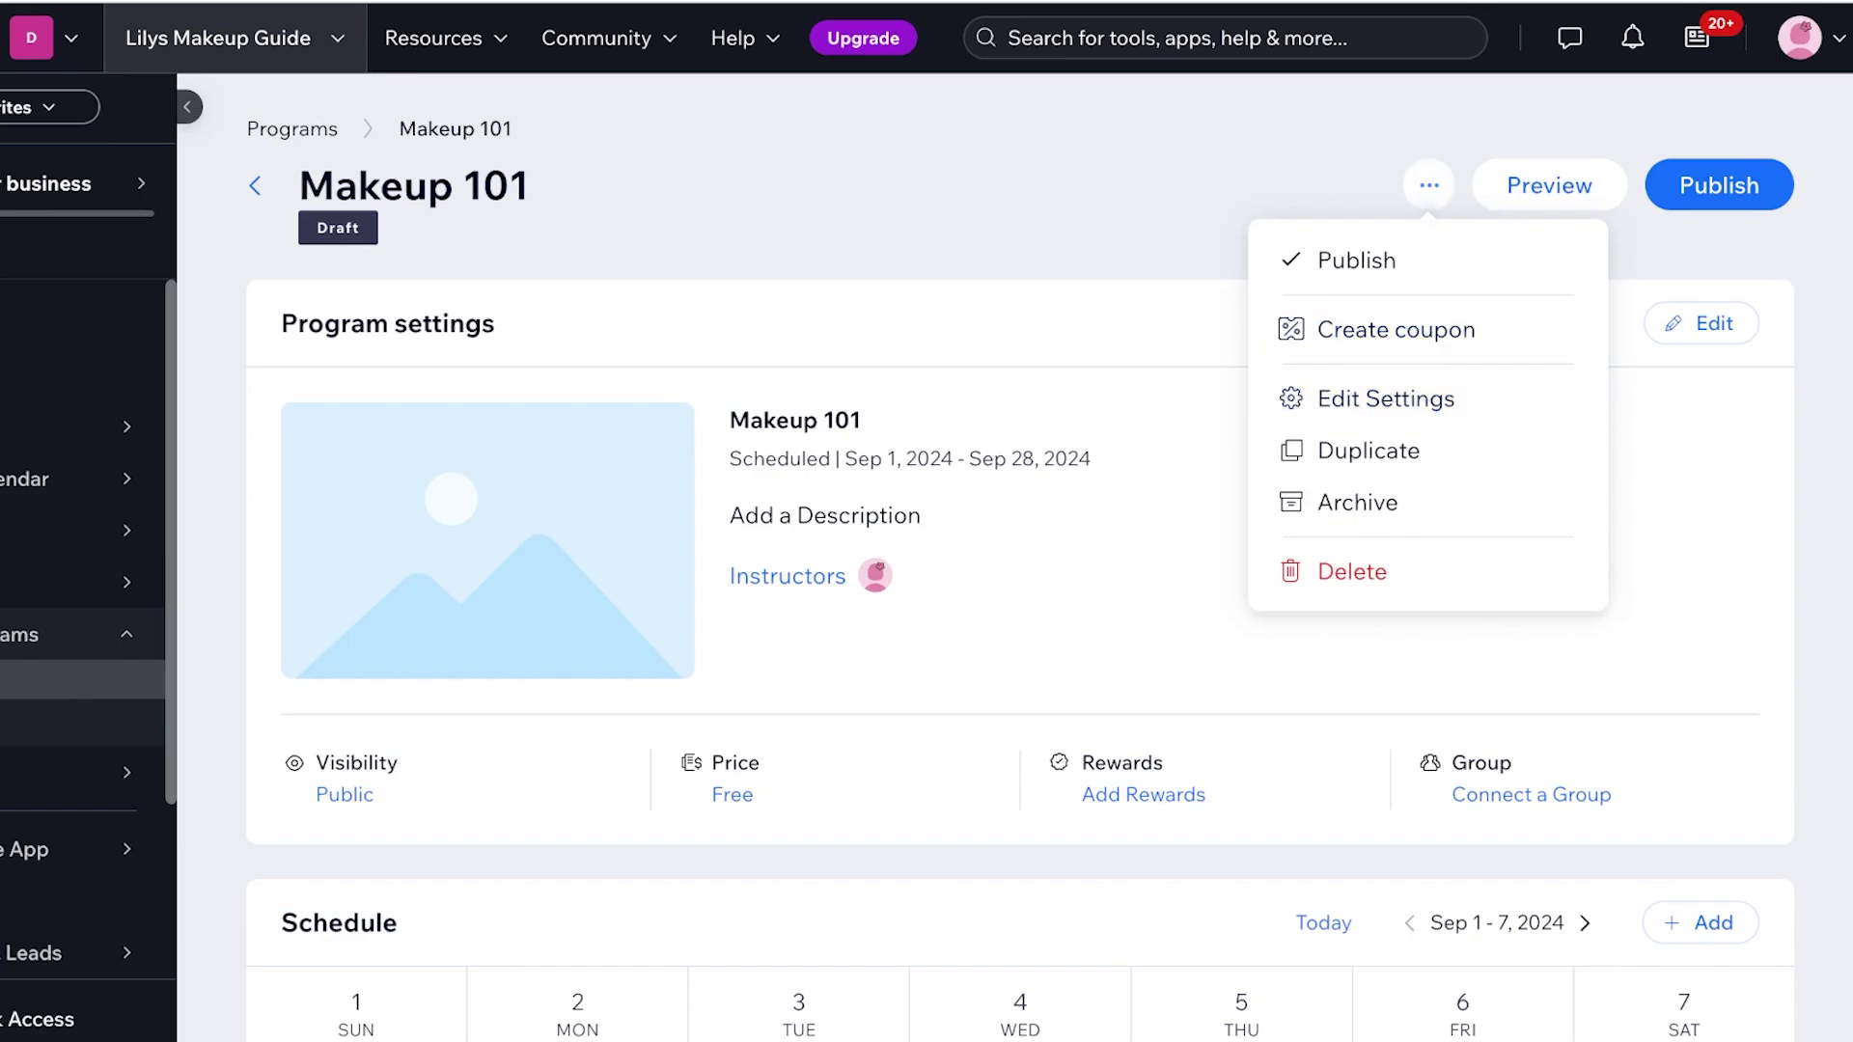
scroll(1020, 579, down, 4)
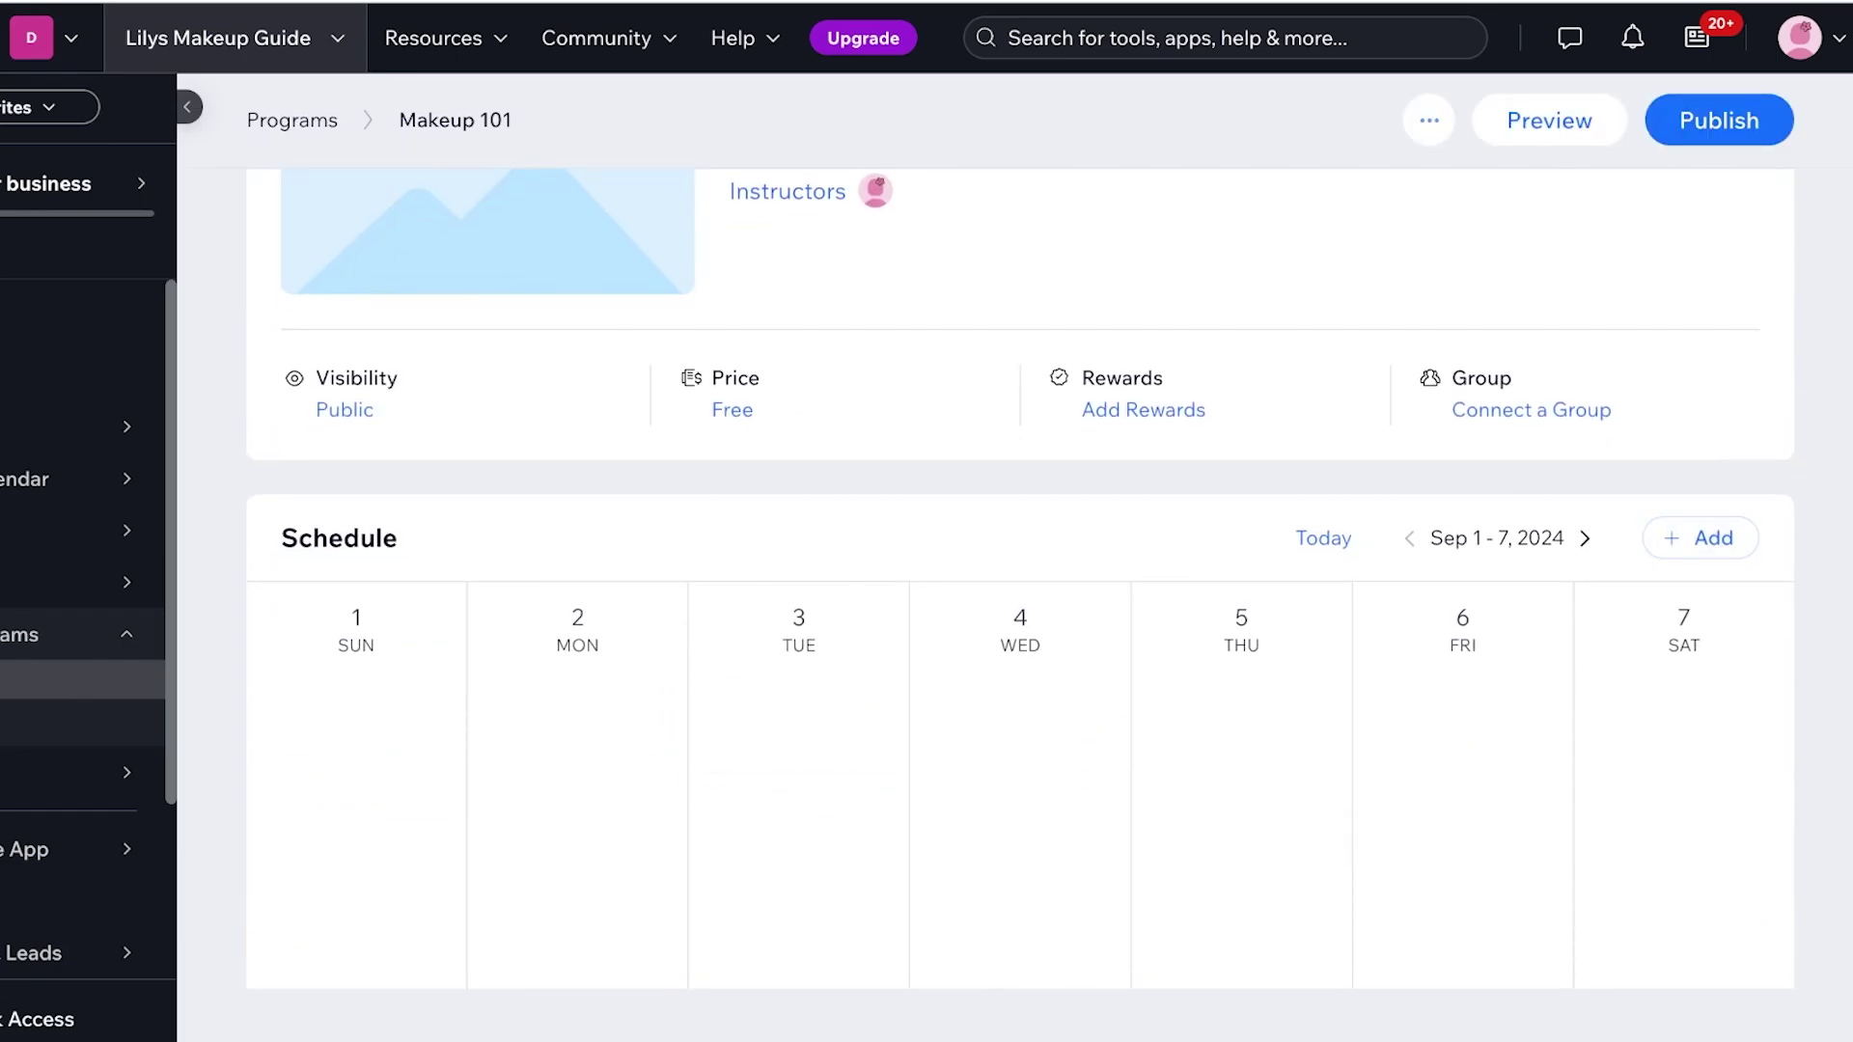
click(1701, 537)
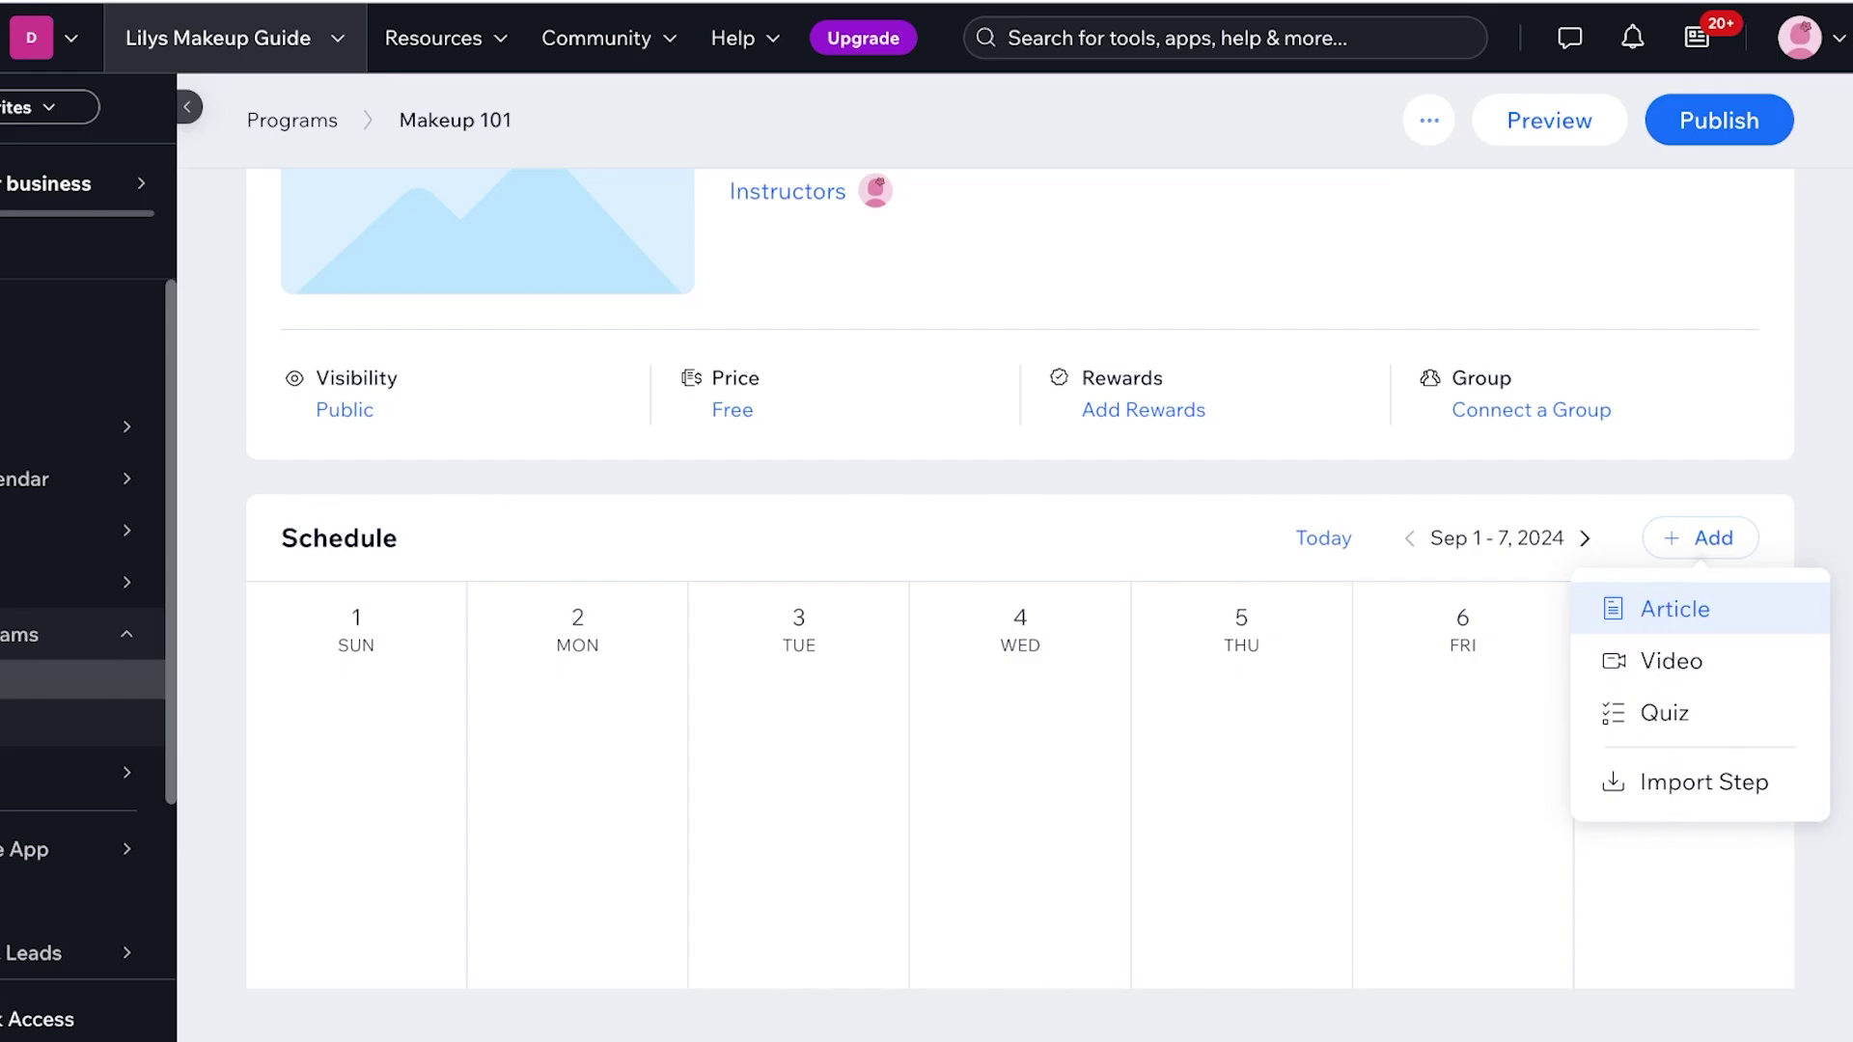
click(1670, 660)
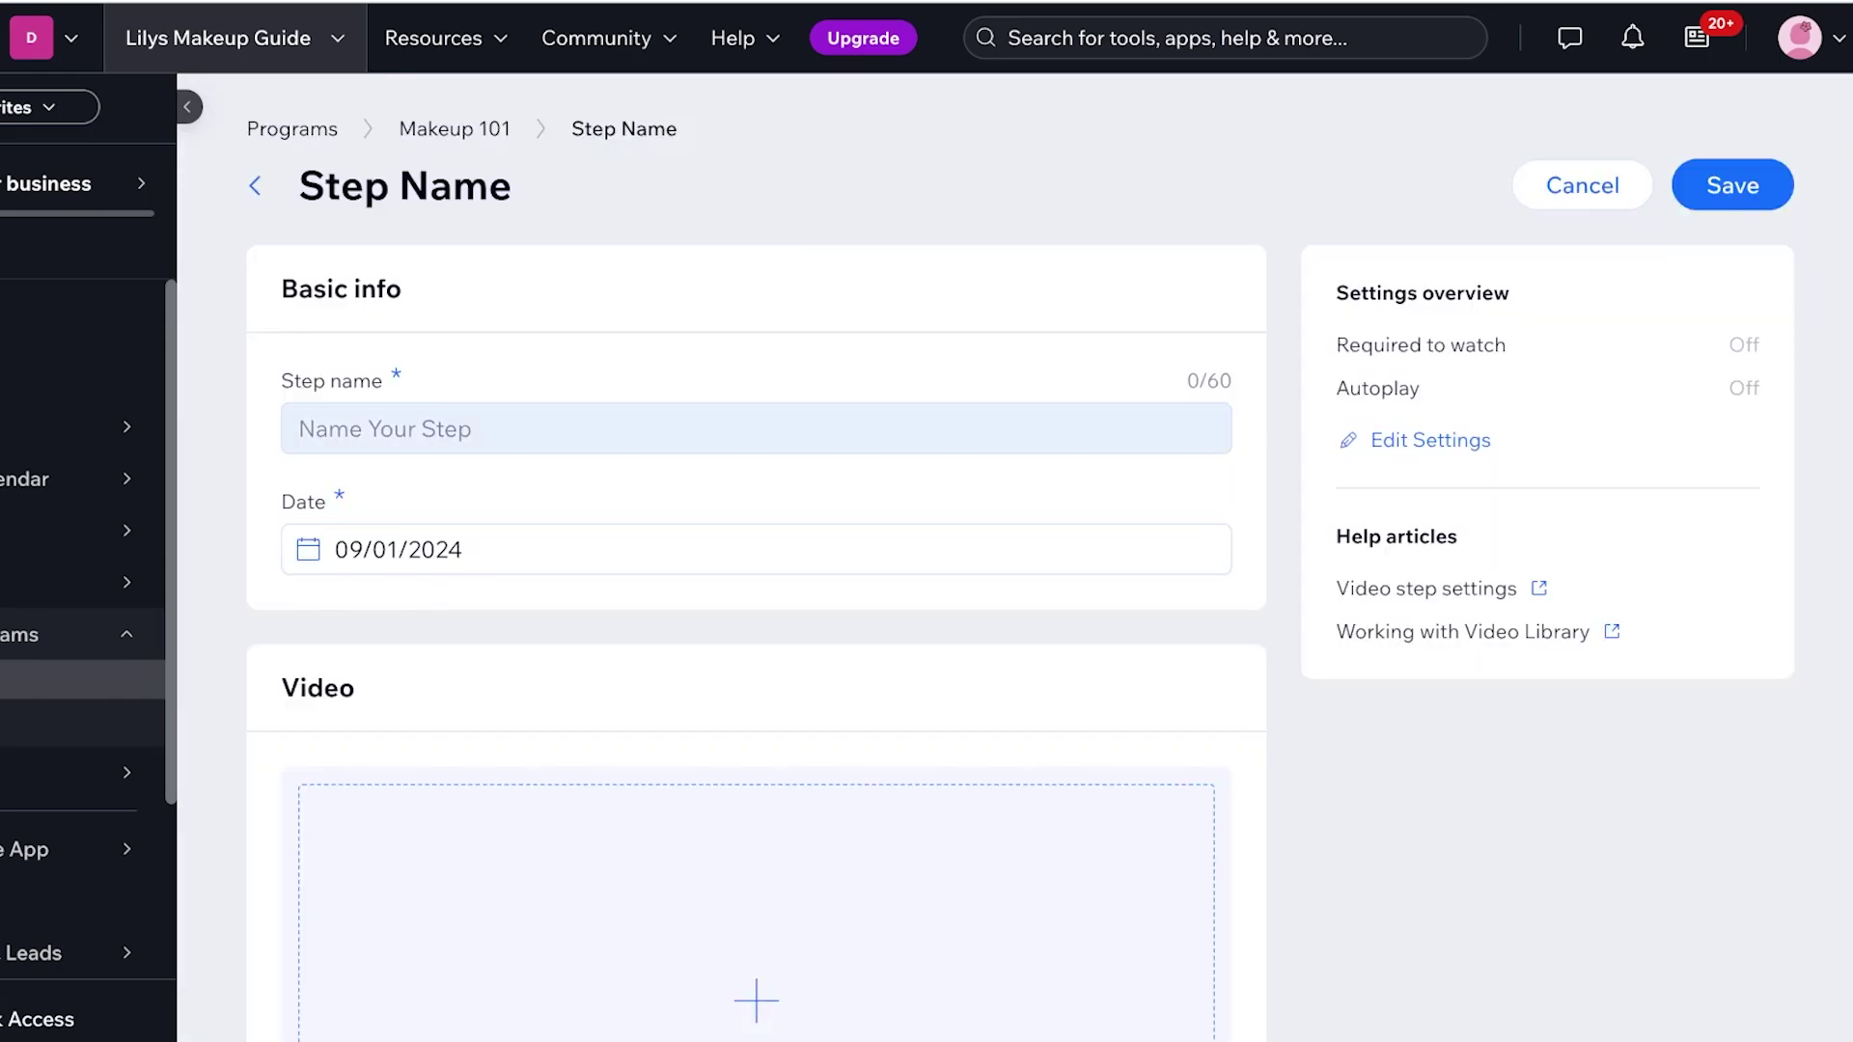
click(756, 428)
text(S)
key(BackSpace)
text(Welcome to Makeup 101!)
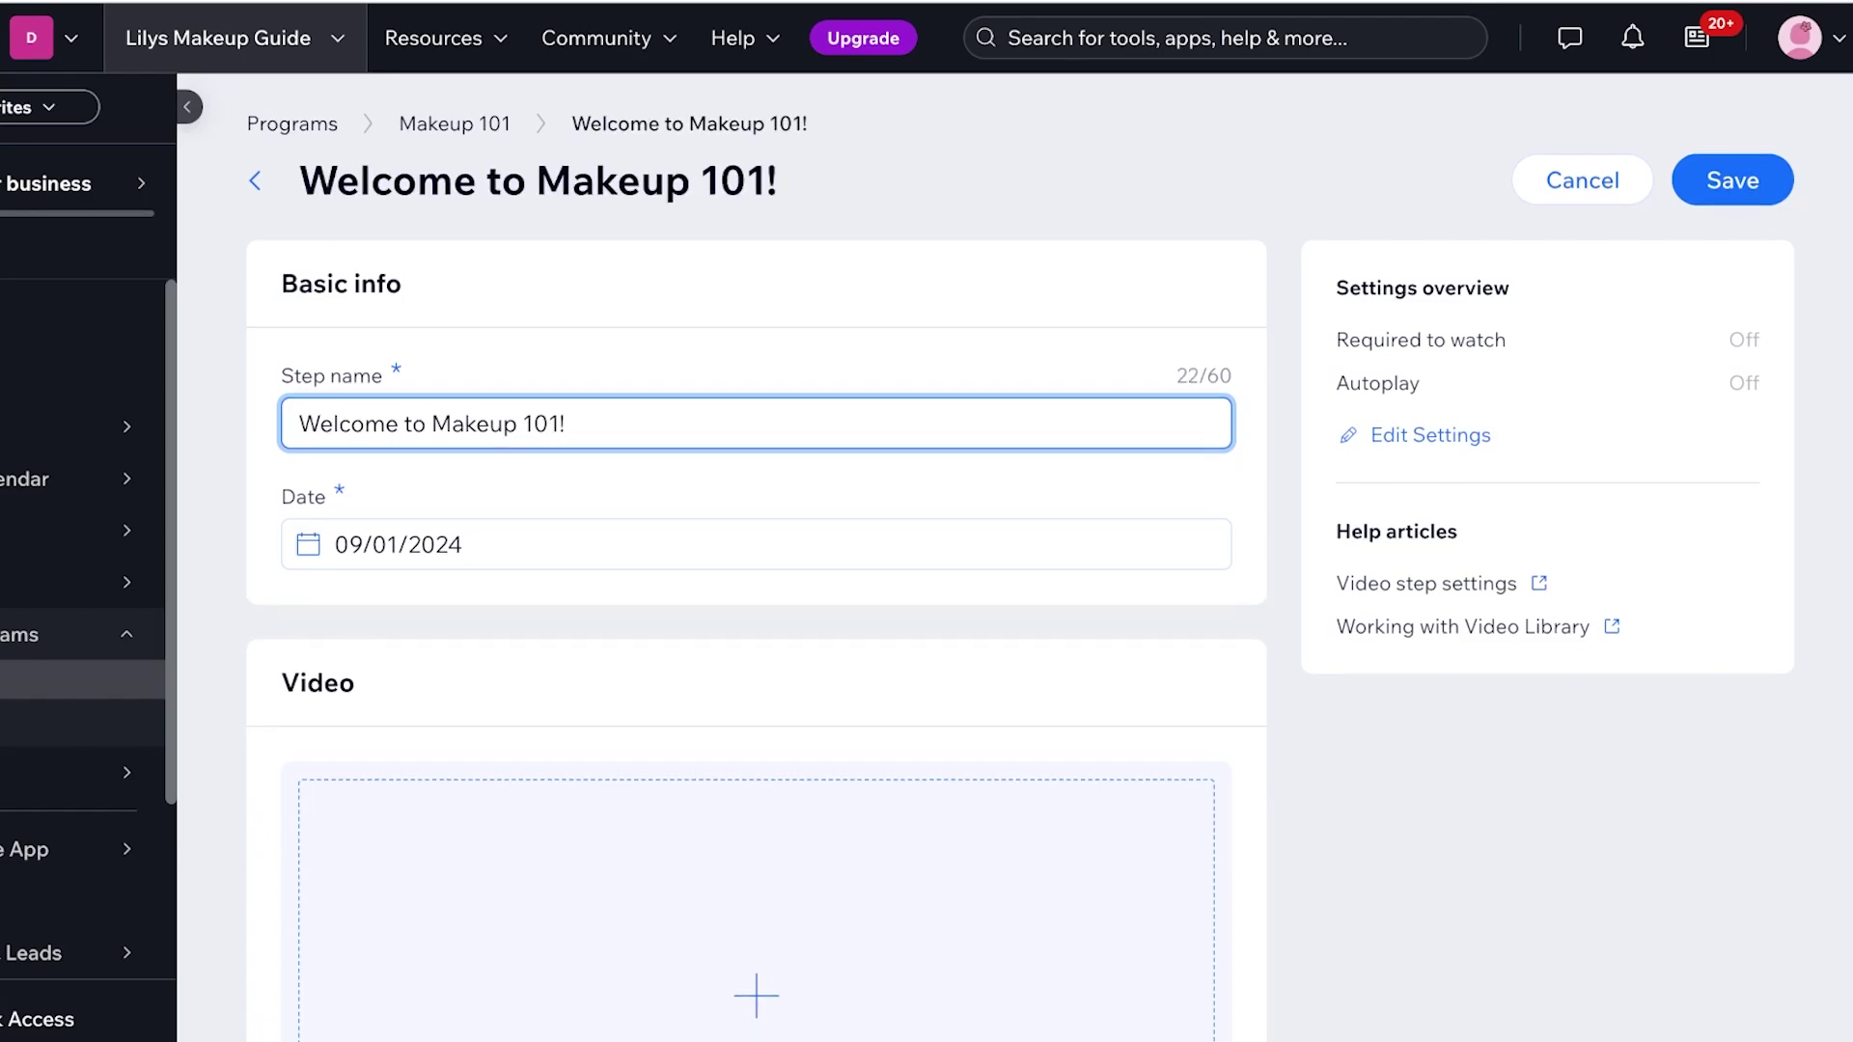
scroll(756, 869, down, 2)
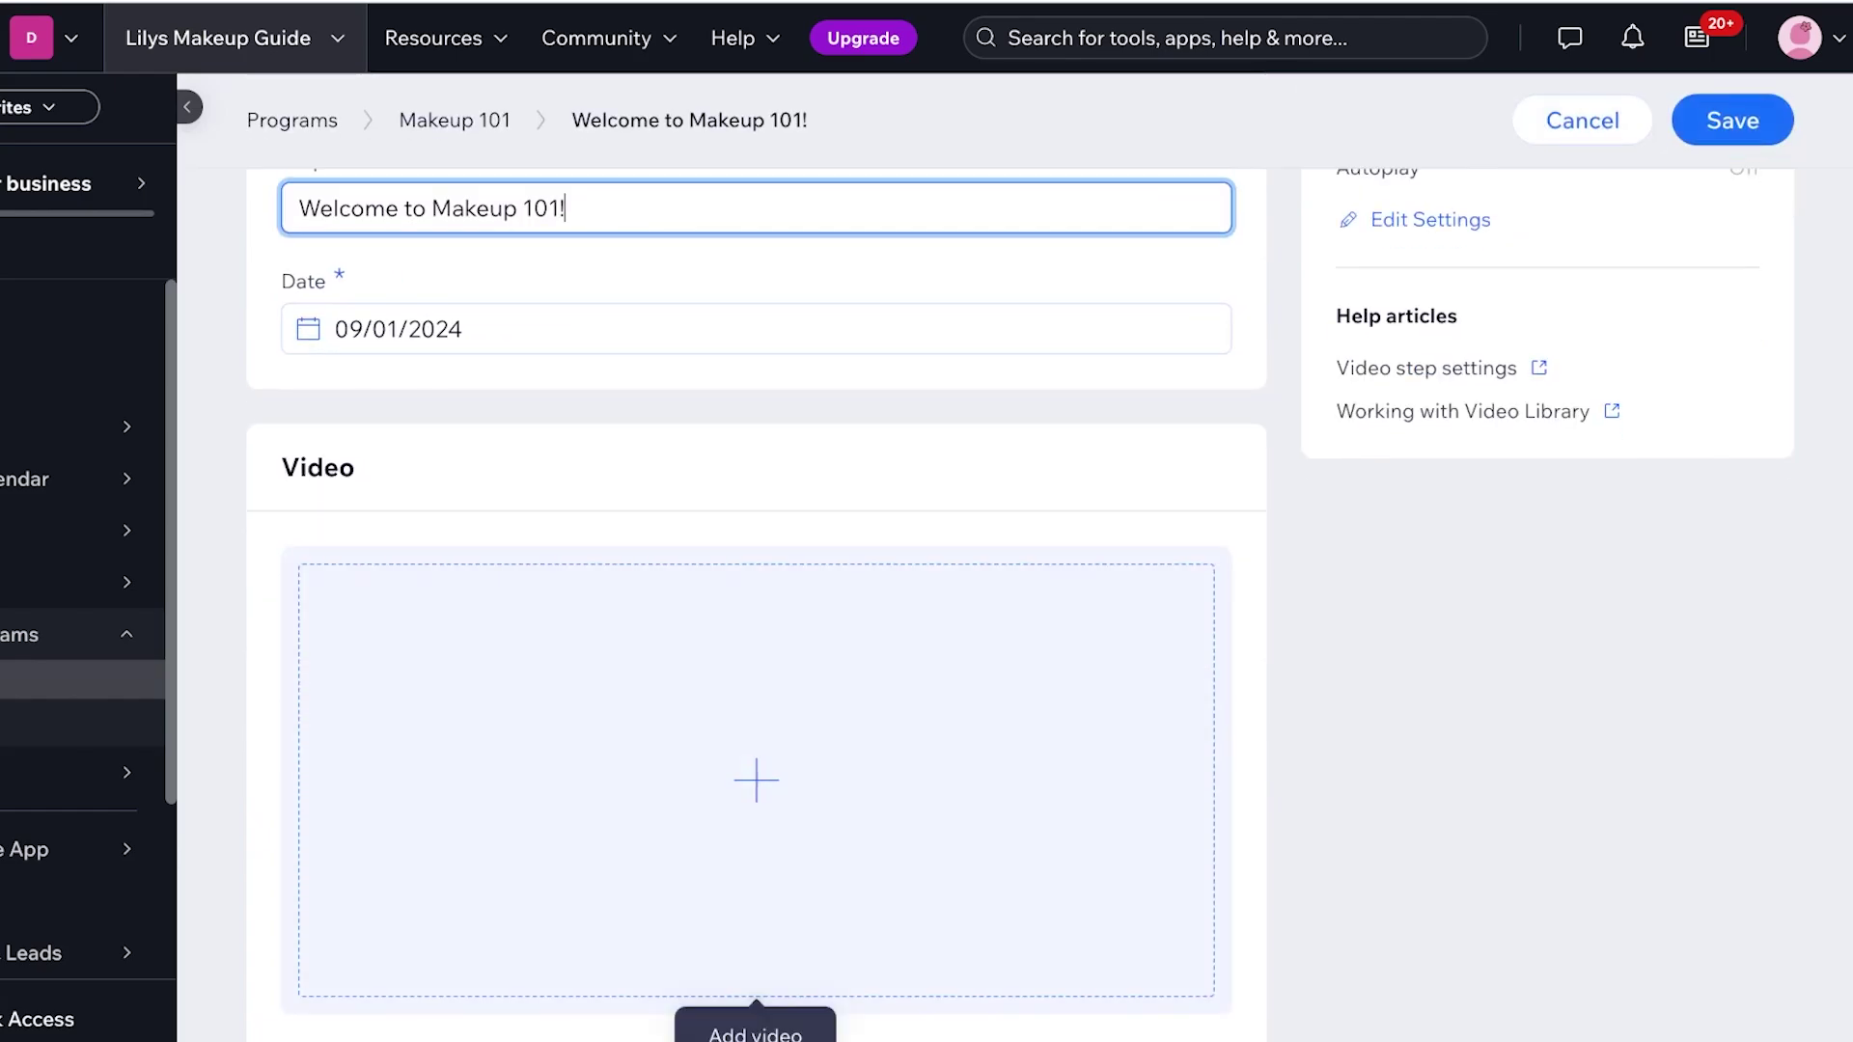
click(757, 975)
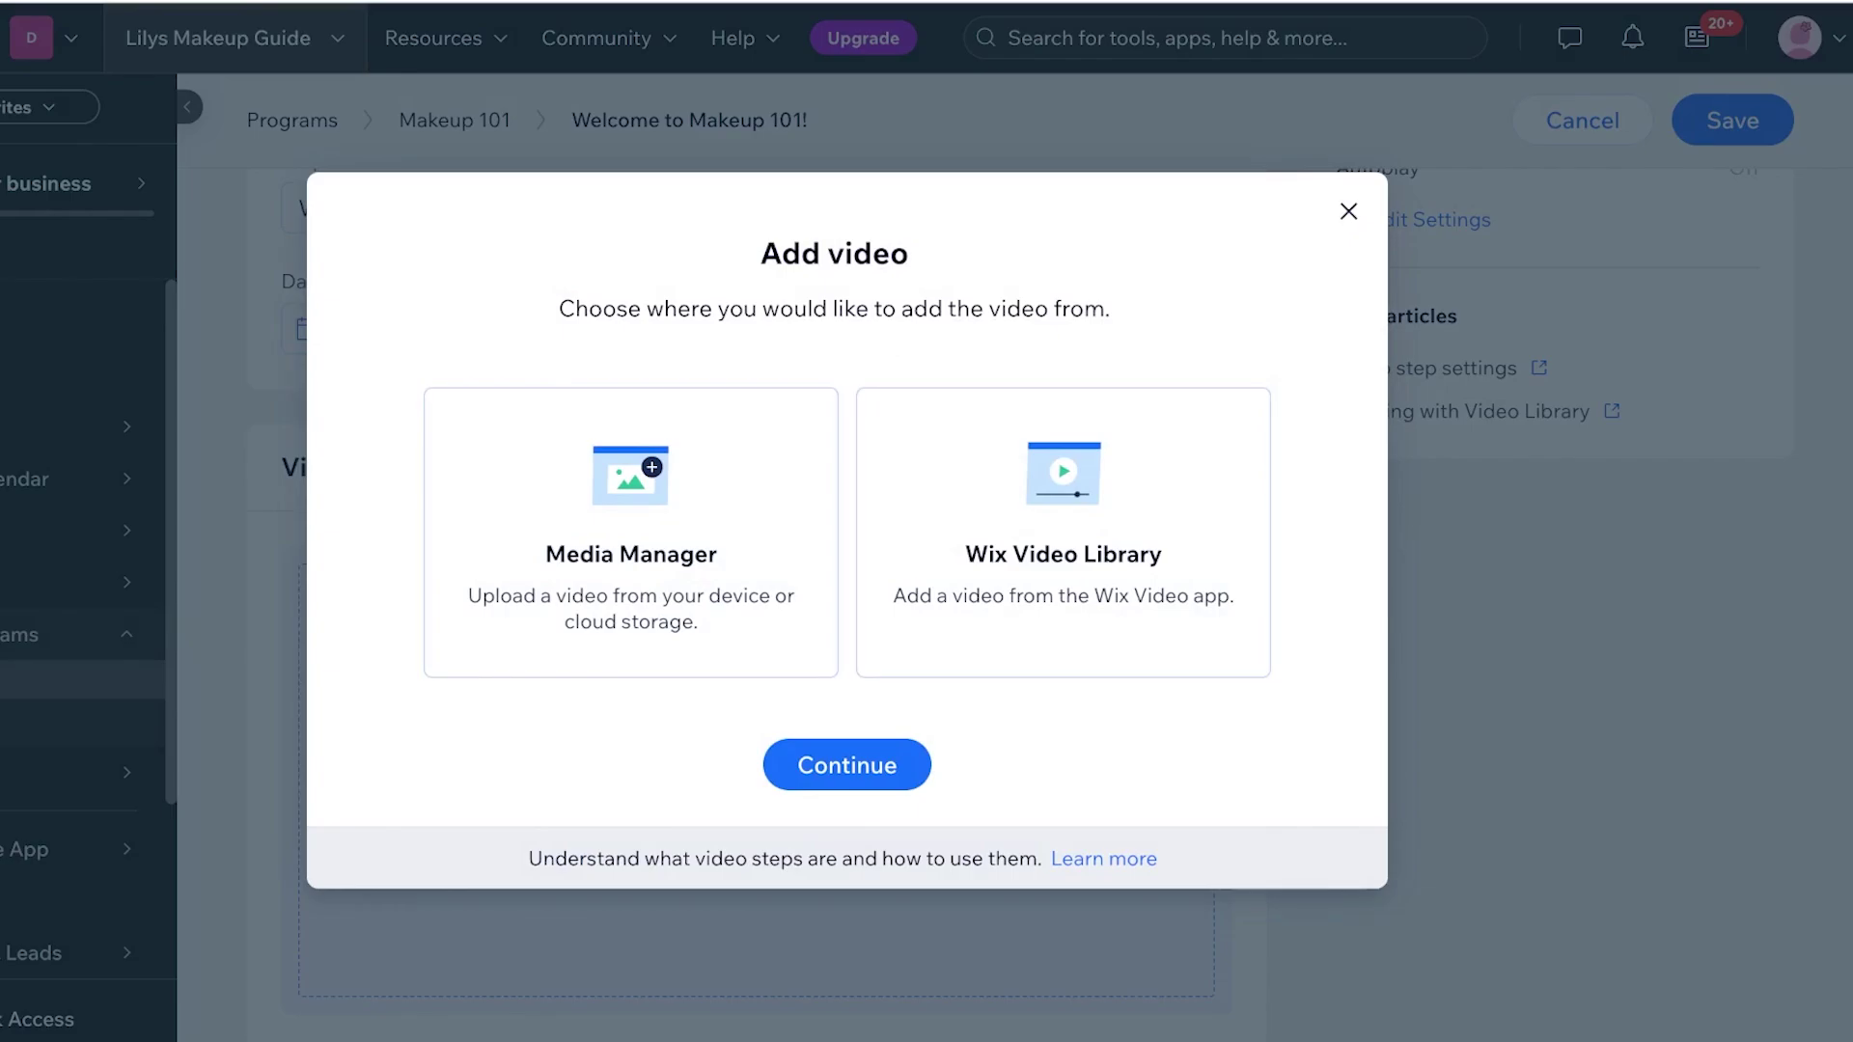
key(Escape)
click(1733, 120)
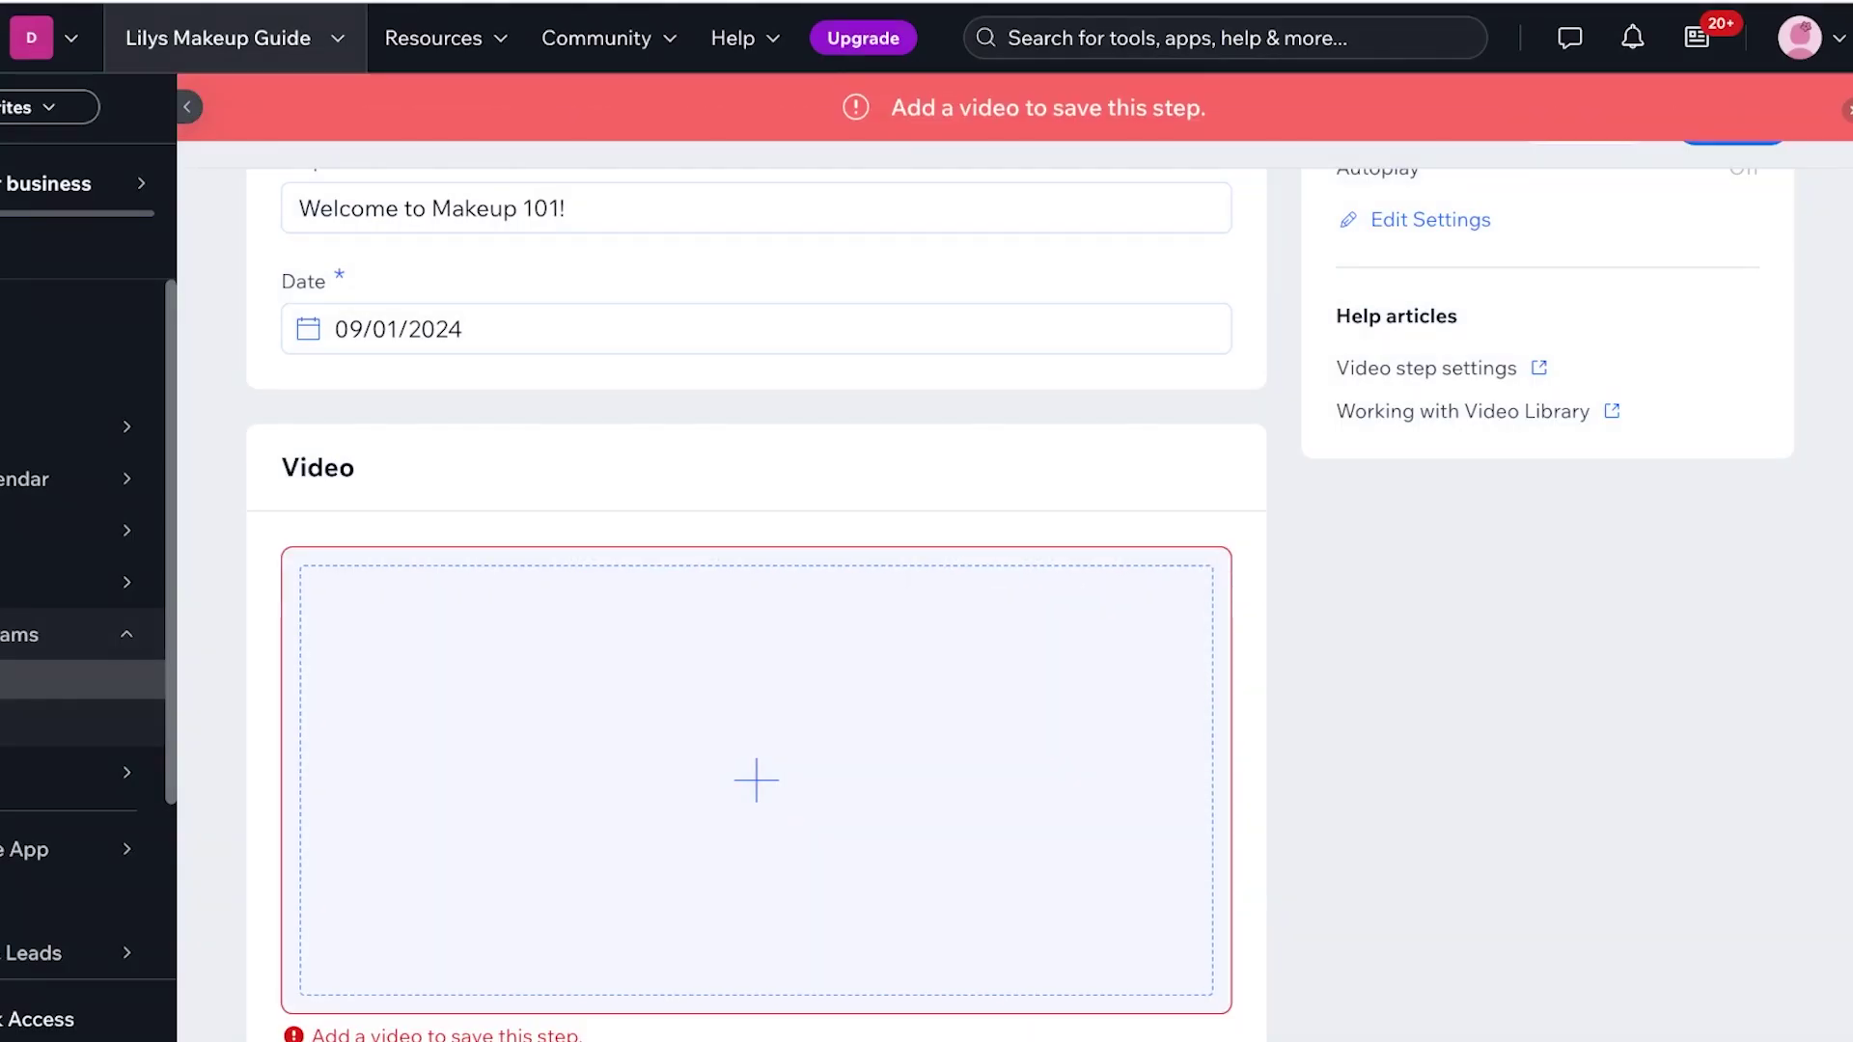
scroll(757, 579, up, 3)
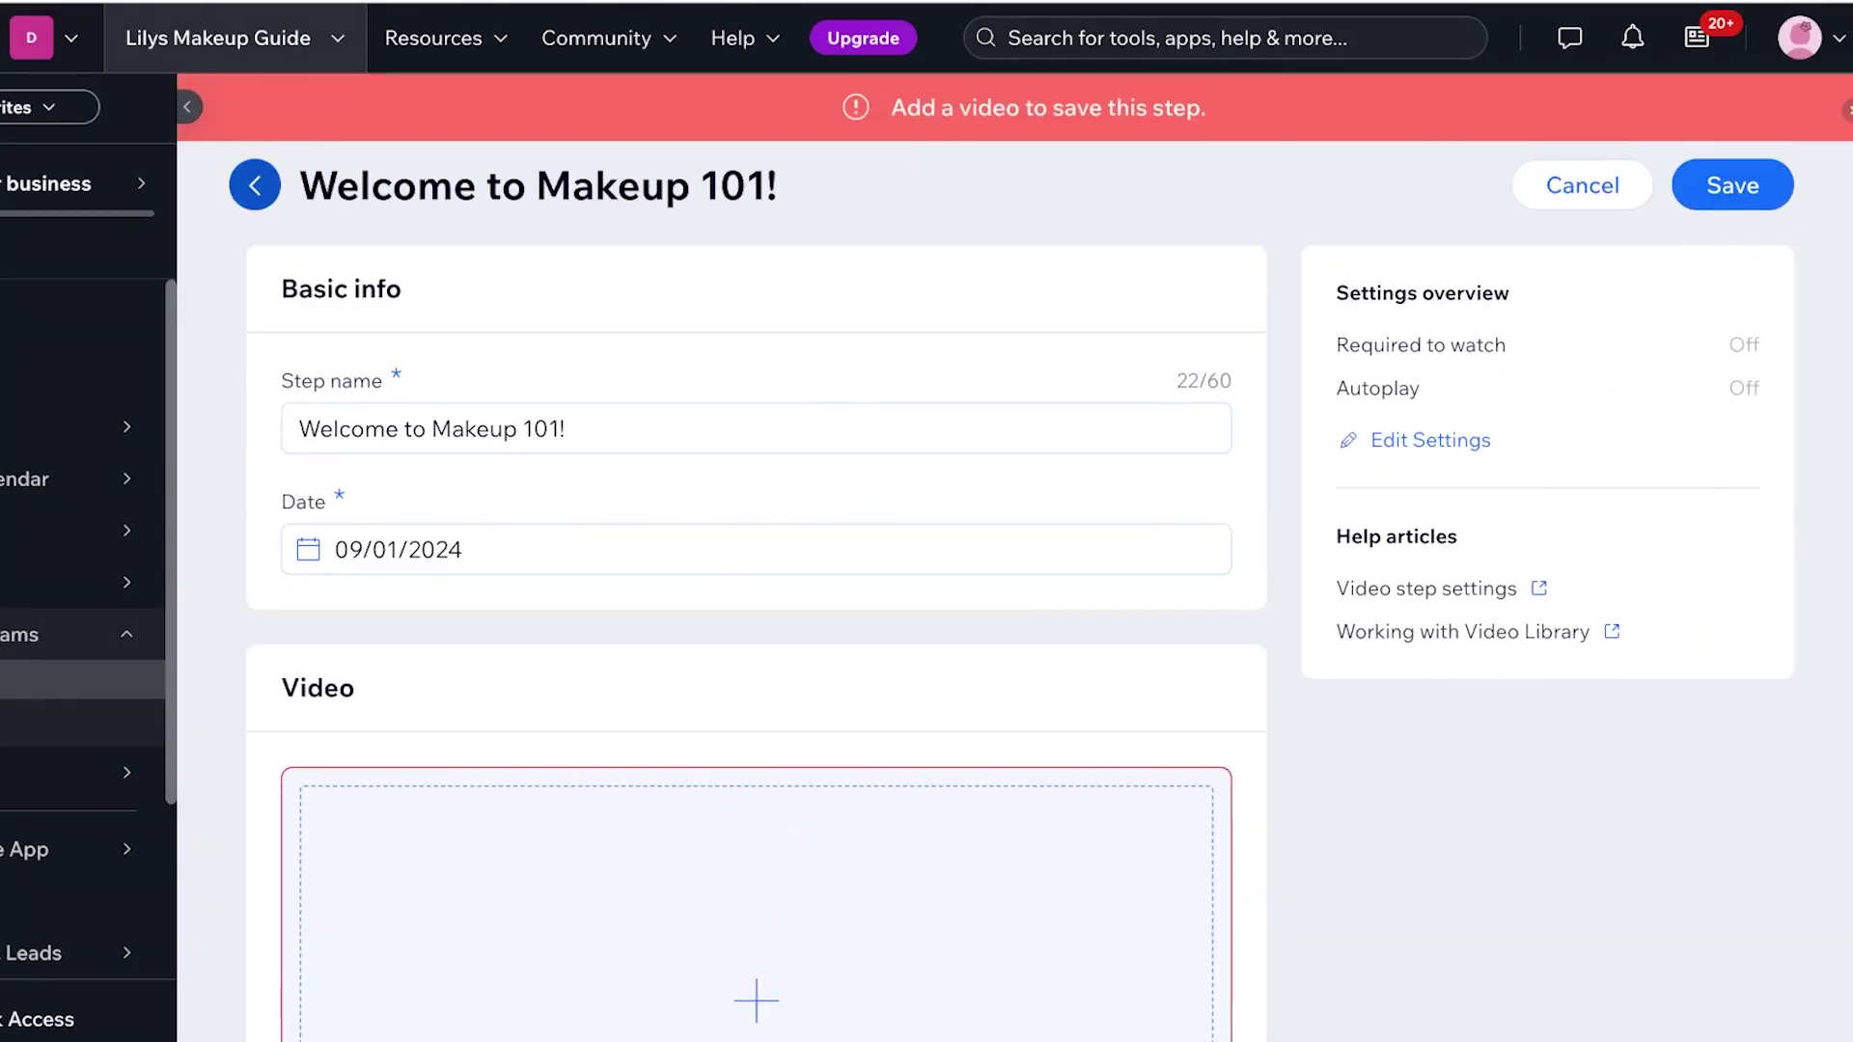
click(255, 184)
scroll(1020, 579, down, 4)
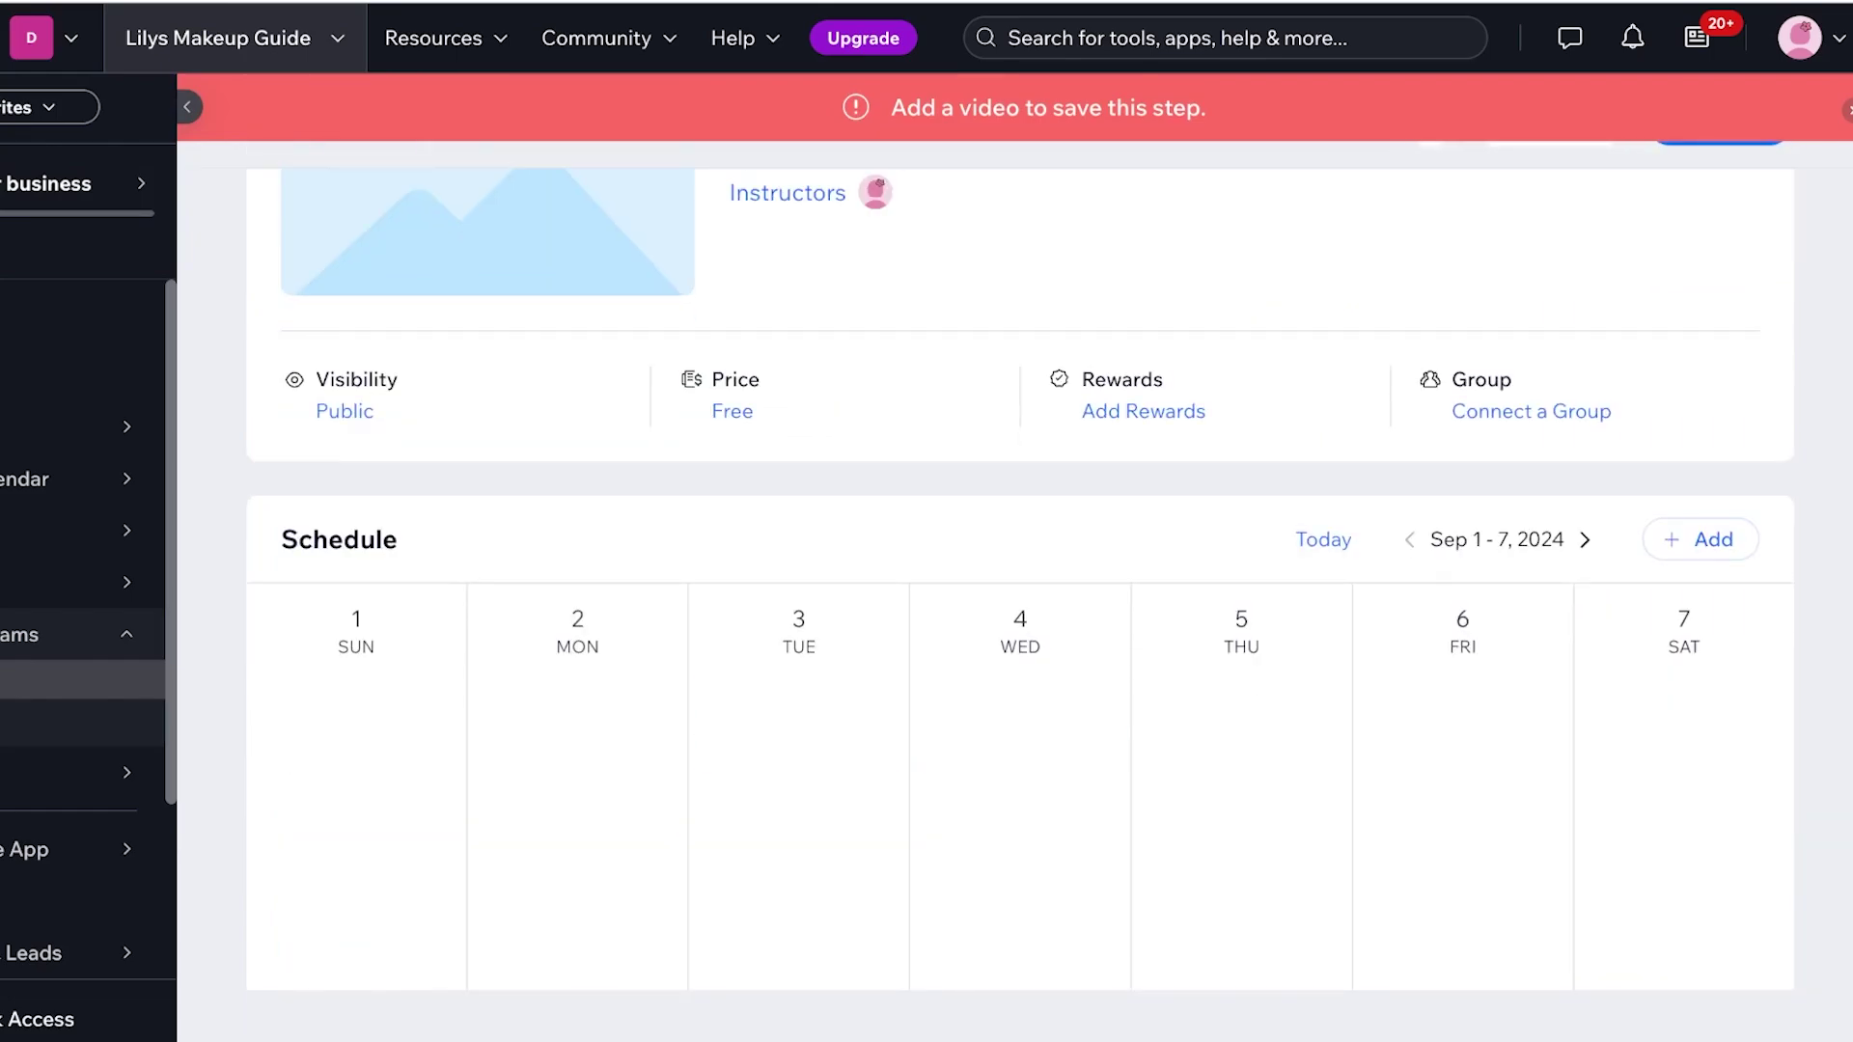
click(1700, 540)
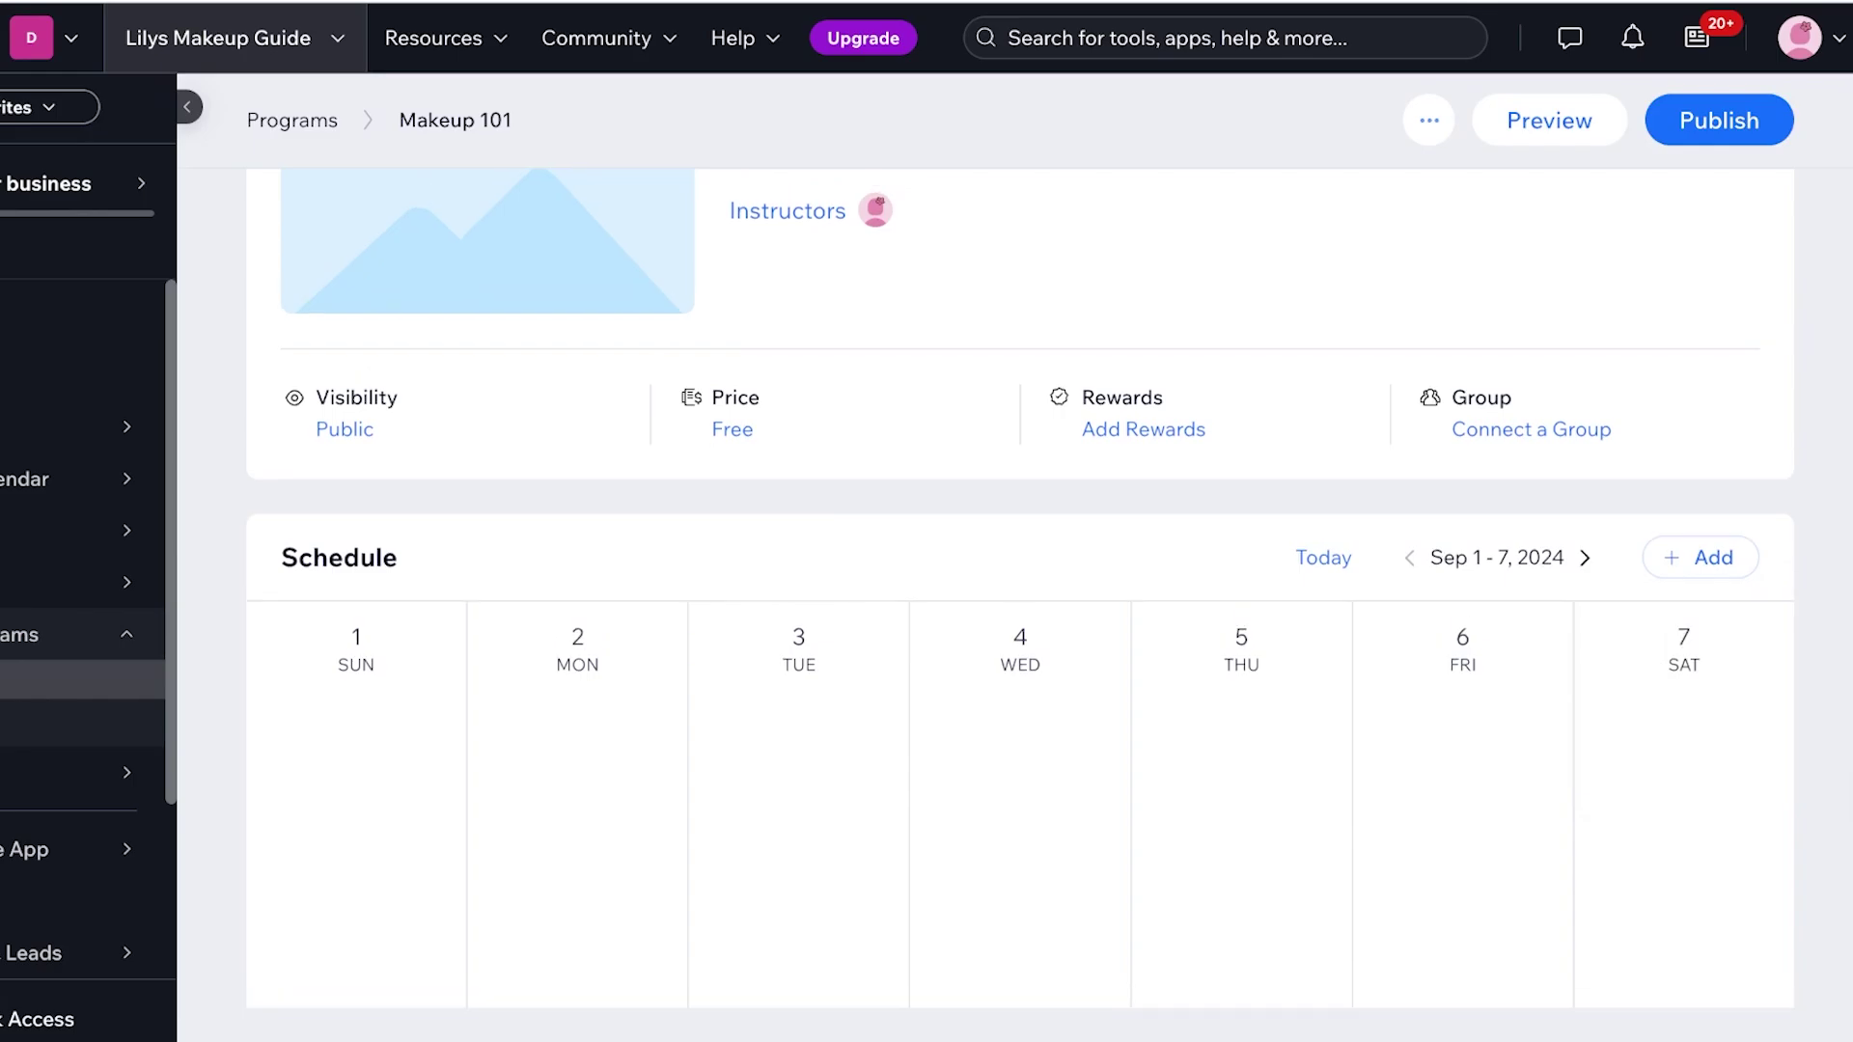
Publish the Makeup 101 program, scheduled Sep 1 – Sep 28, 2024
scroll(1020, 579, up, 3)
scroll(1020, 579, up, 1)
key(Escape)
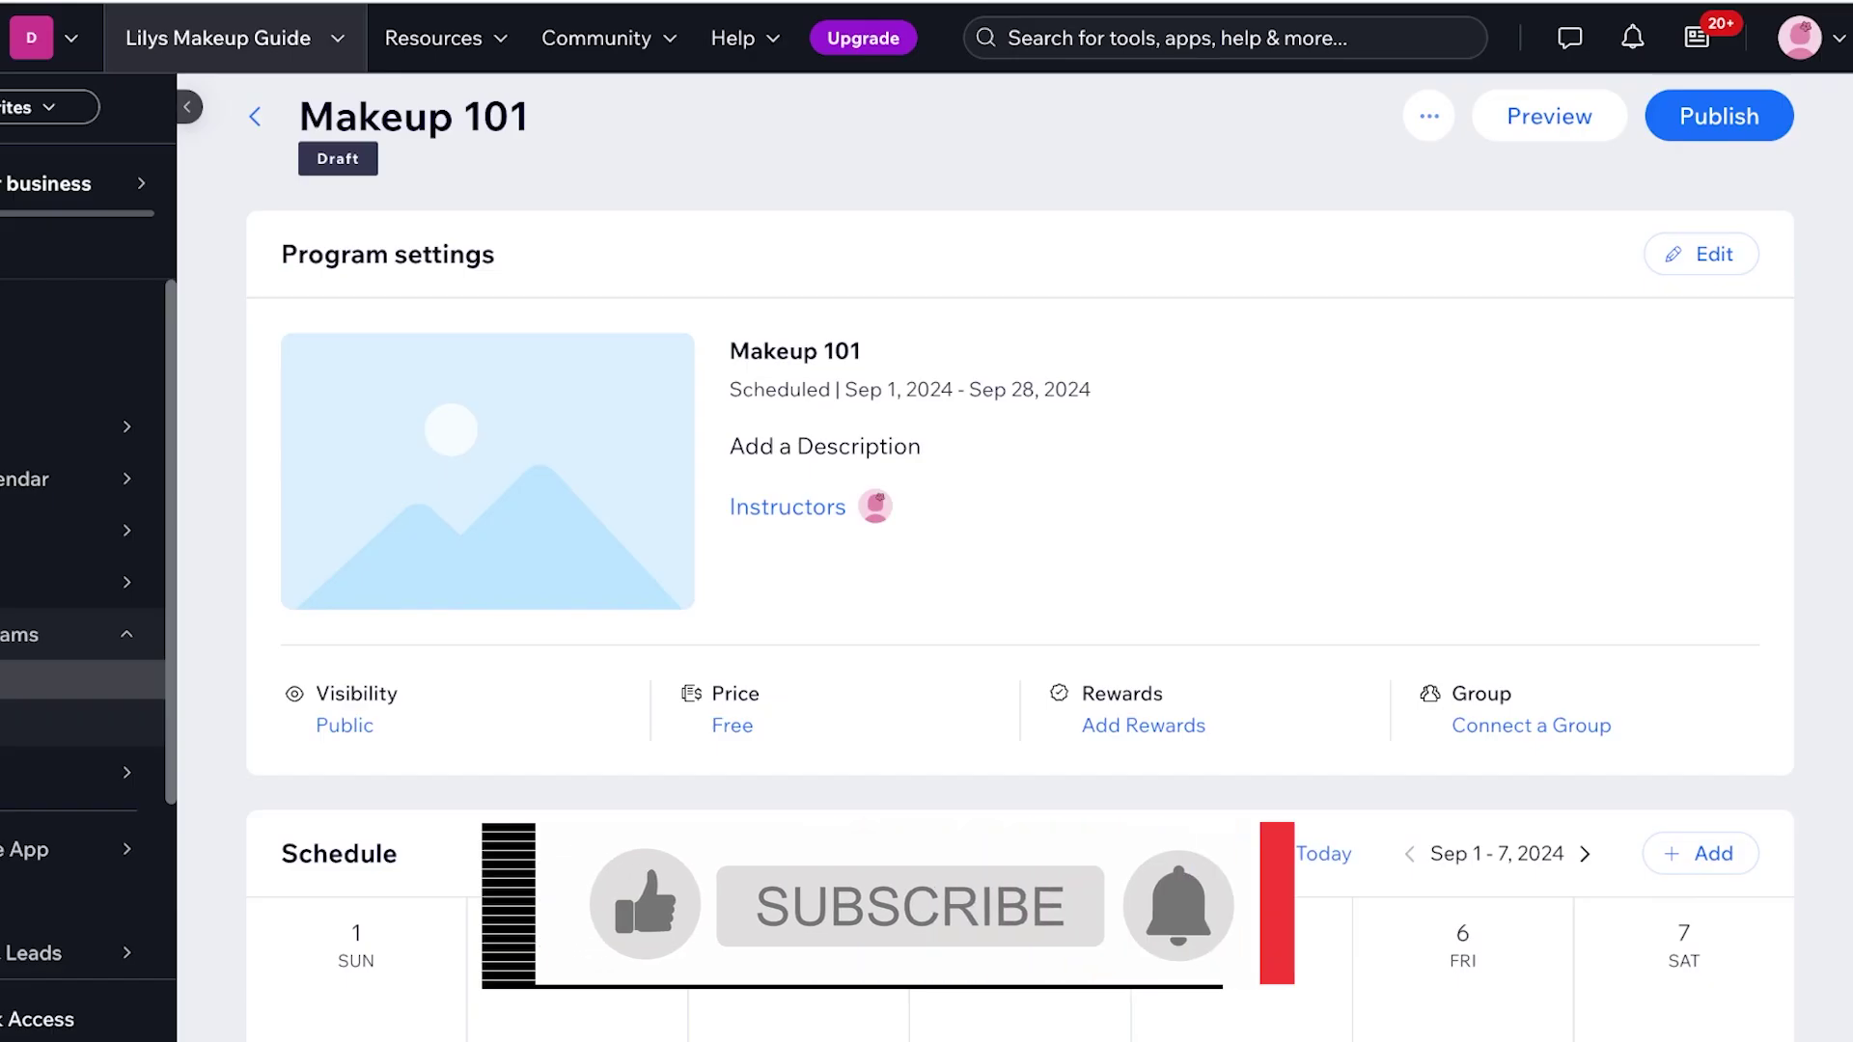